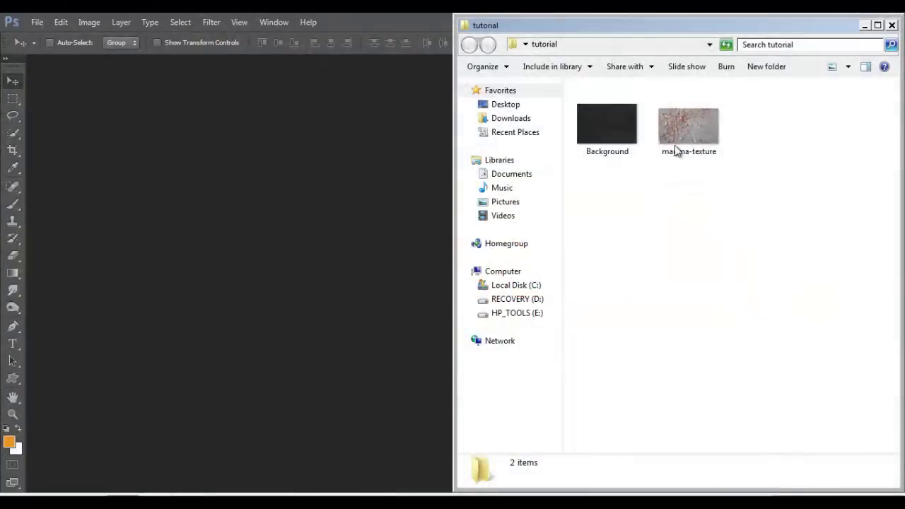
- Open the Background and magma-texture images from the tutorial folder in Photoshop, and fit magma-texture.png to the window
left_click(679, 137)
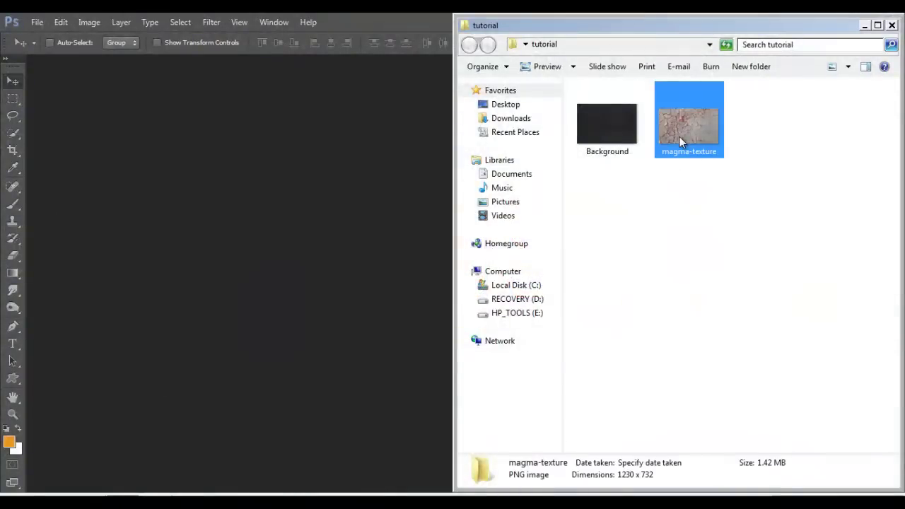
left_click(613, 139, "ctrl")
left_click_drag(613, 139, 275, 237)
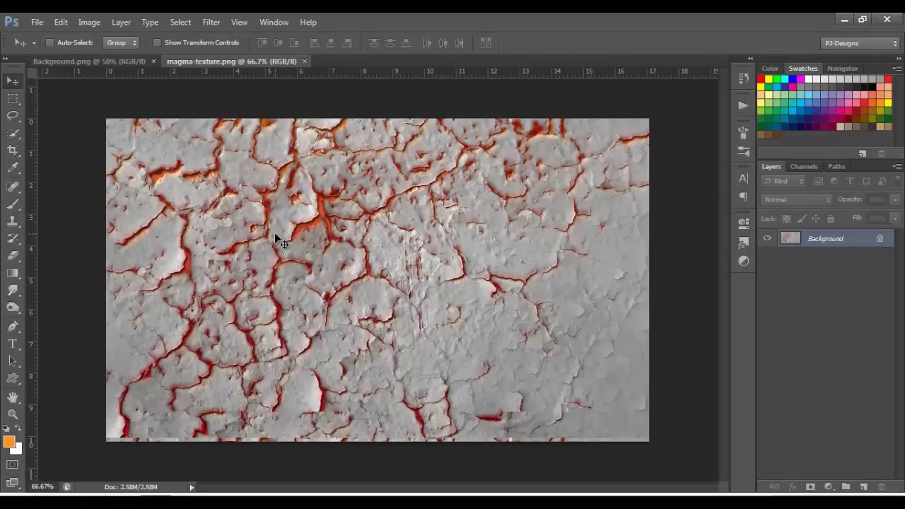
key("ctrl+0")
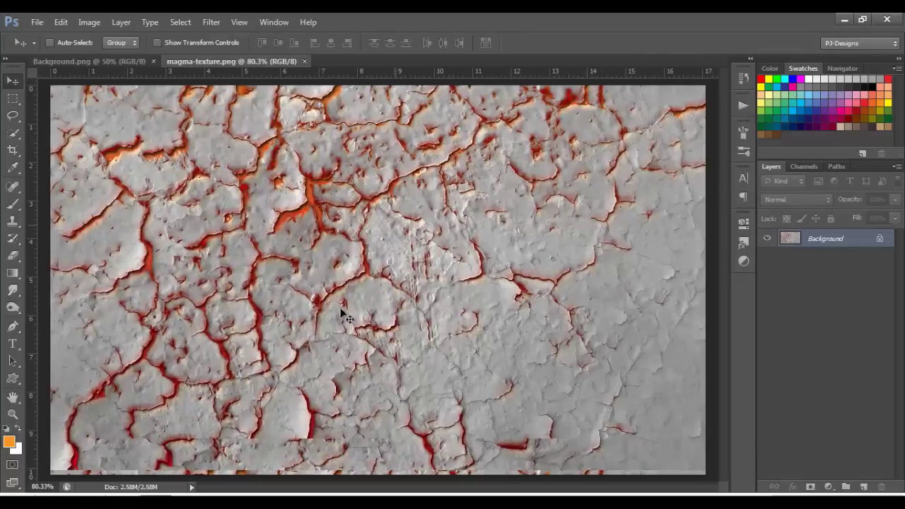
left_click(62, 22)
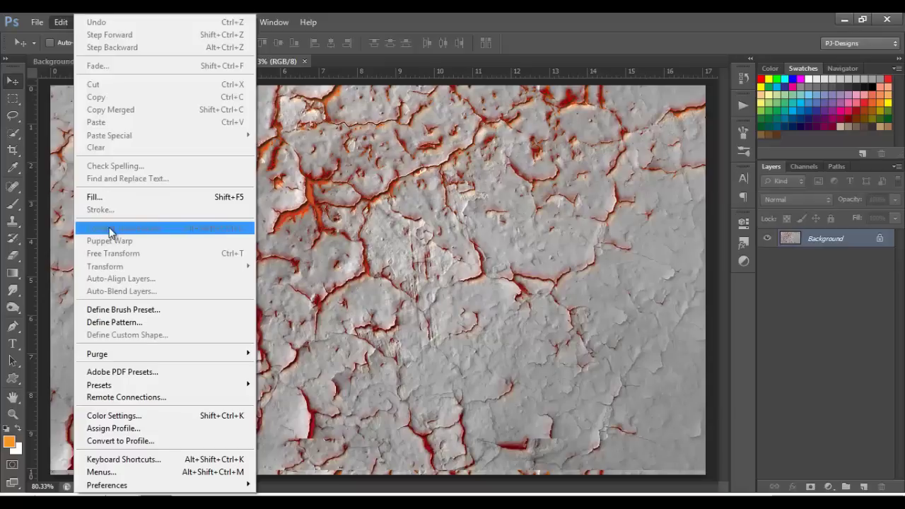
left_click(113, 322)
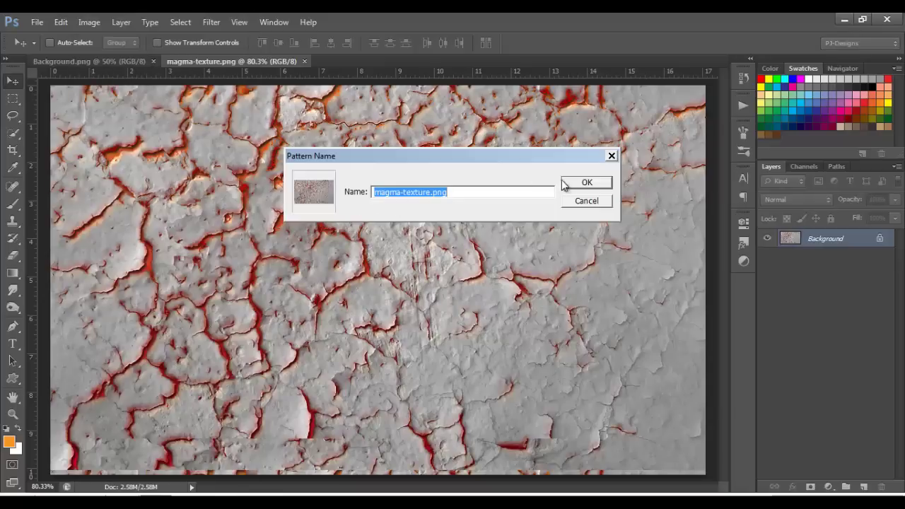
left_click(611, 156)
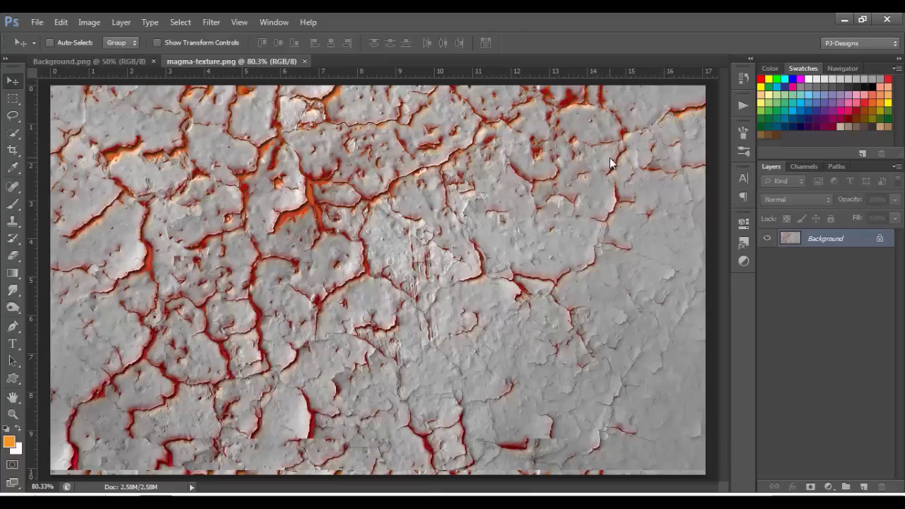
- Add the text PHOTOSHOP in black AR DESTINE at 200 pt to Background.png, and move it slightly down to the canvas centre
left_click(99, 63)
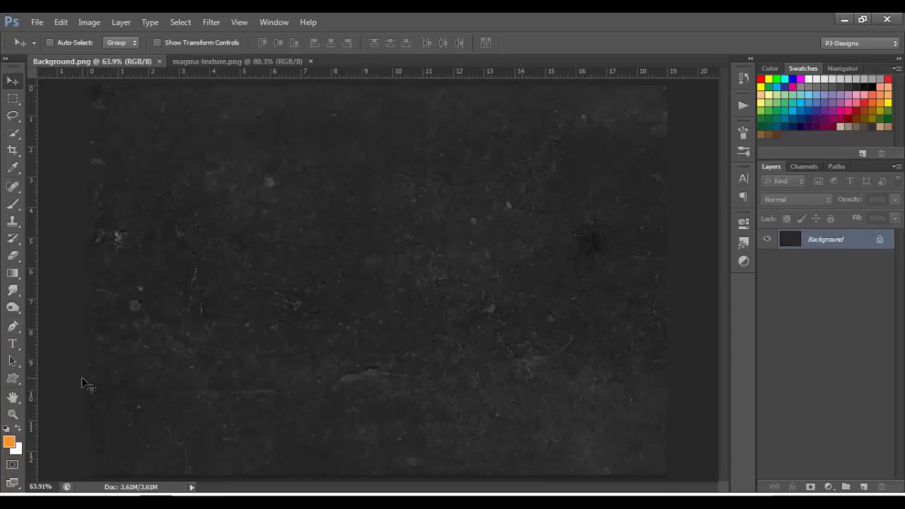
left_click(10, 345)
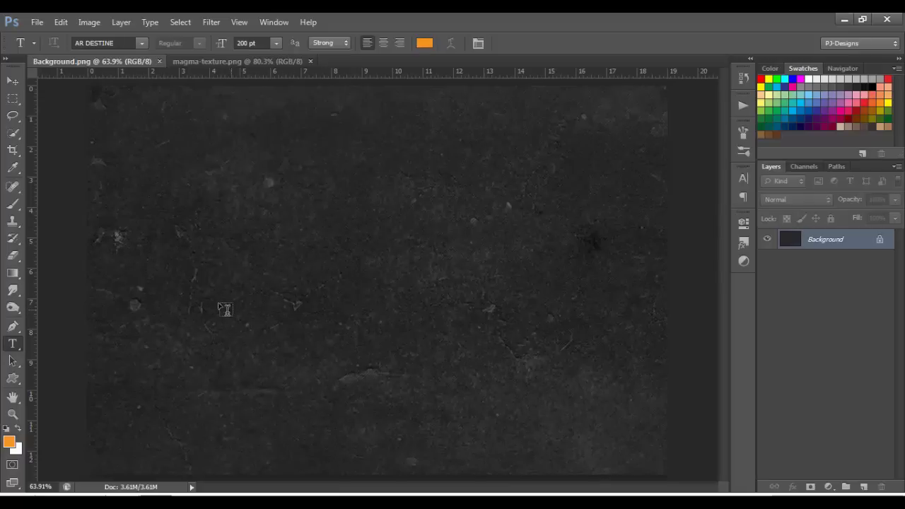
left_click(183, 268)
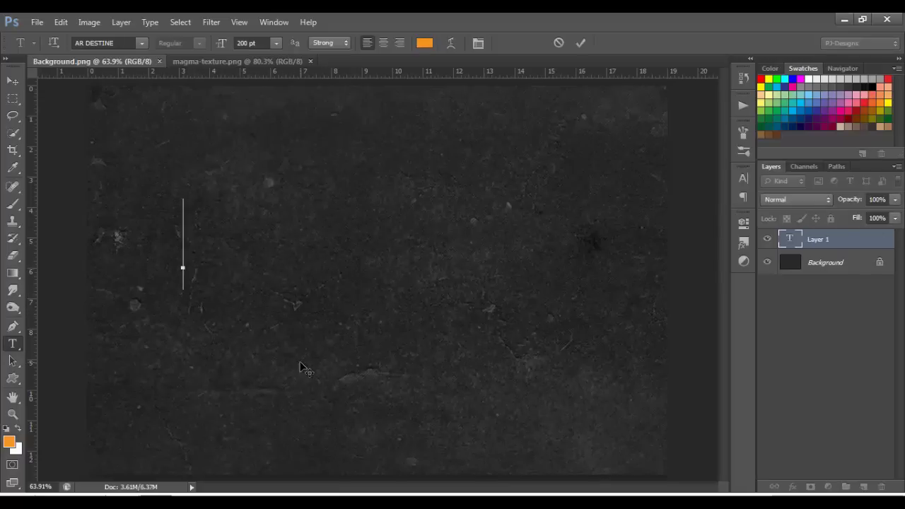
left_click(7, 429)
left_click(129, 274)
type("PHTO")
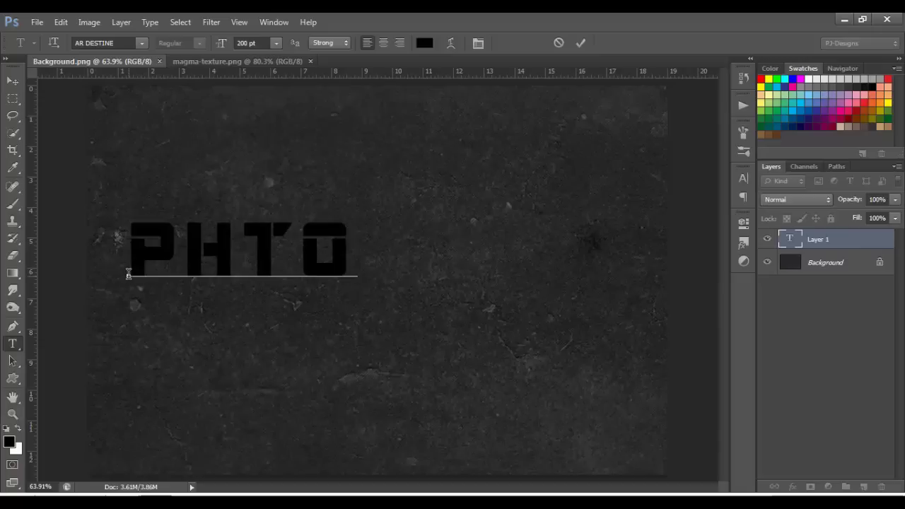
key("BackSpace")
key("BackSpace")
type("OTOSHOP")
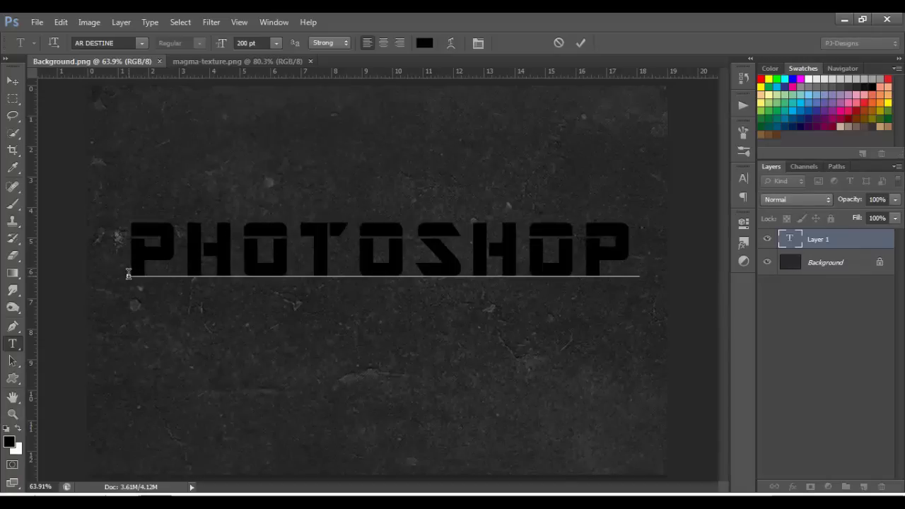
key("ctrl+Return")
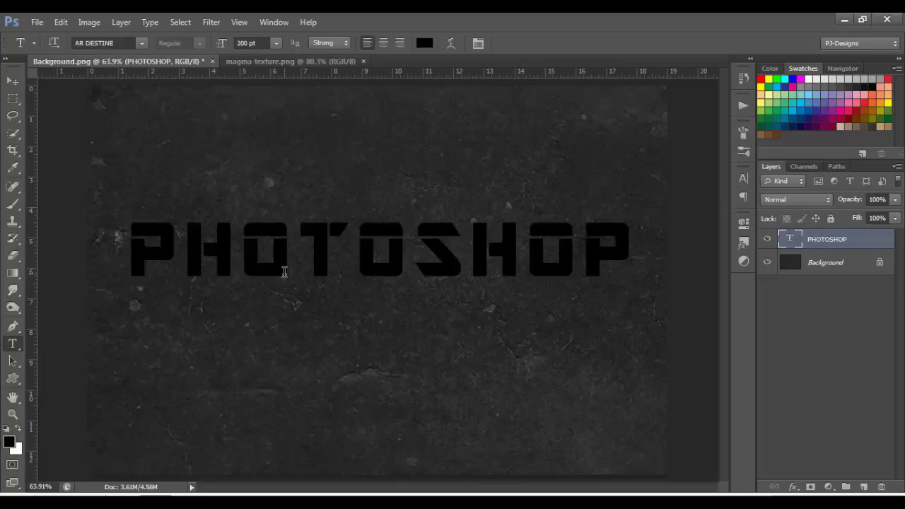
left_click_drag(368, 269, 363, 298)
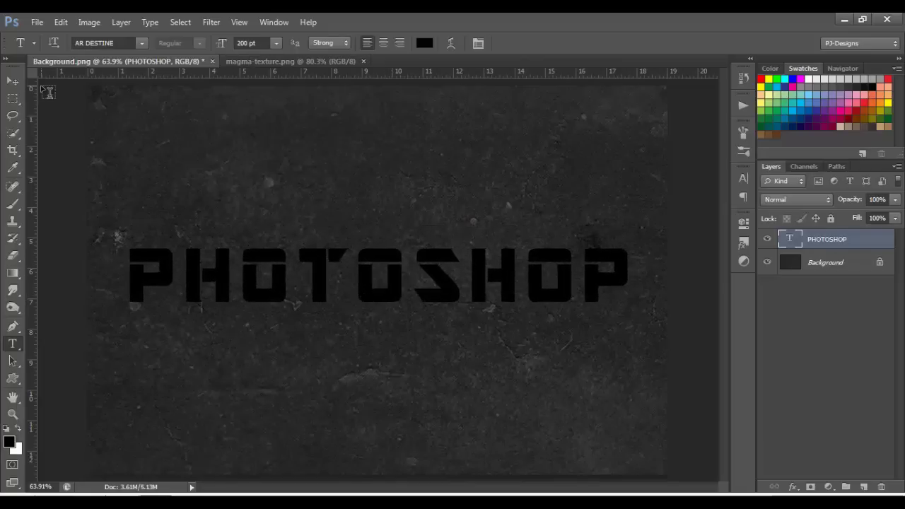
left_click(8, 81)
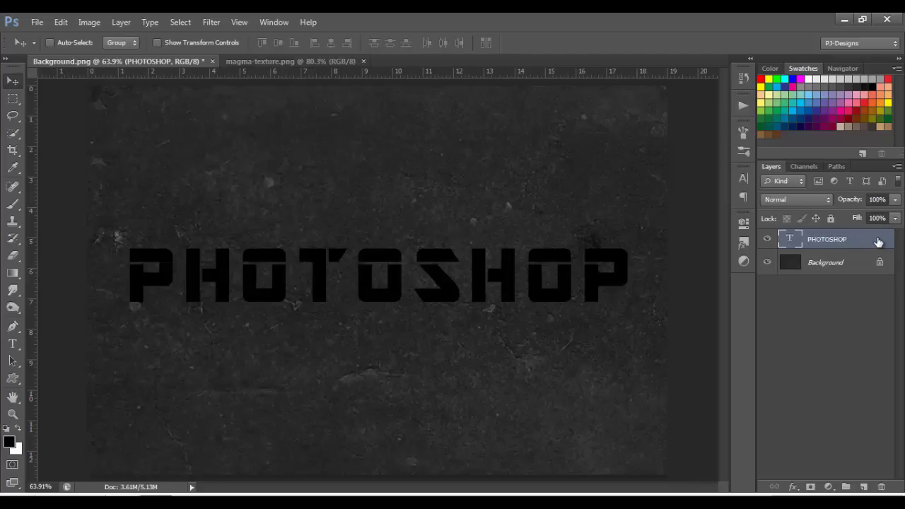
- Add a 1 px Inside stroke with Lighter Color blending and Gradient fill to the PHOTOSHOP layer, and open its gradient for editing
double_click(878, 242)
left_click_drag(389, 77, 817, 96)
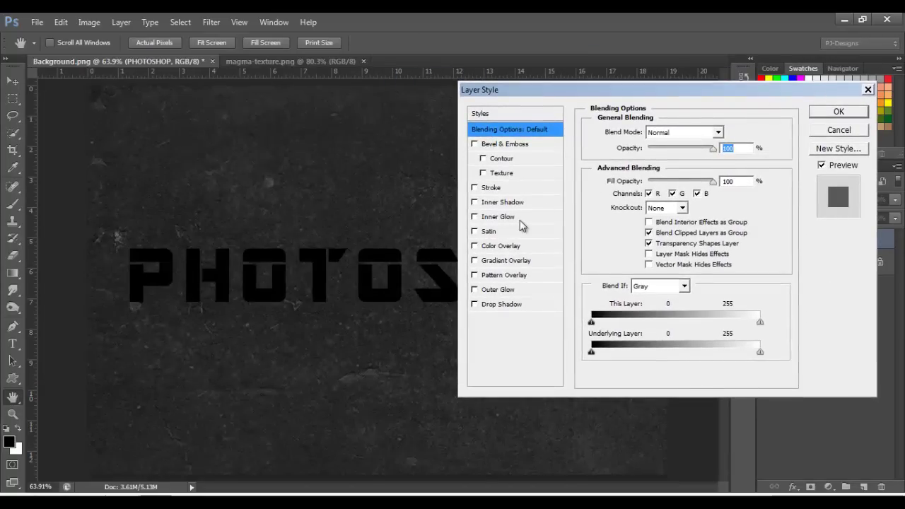
left_click(505, 188)
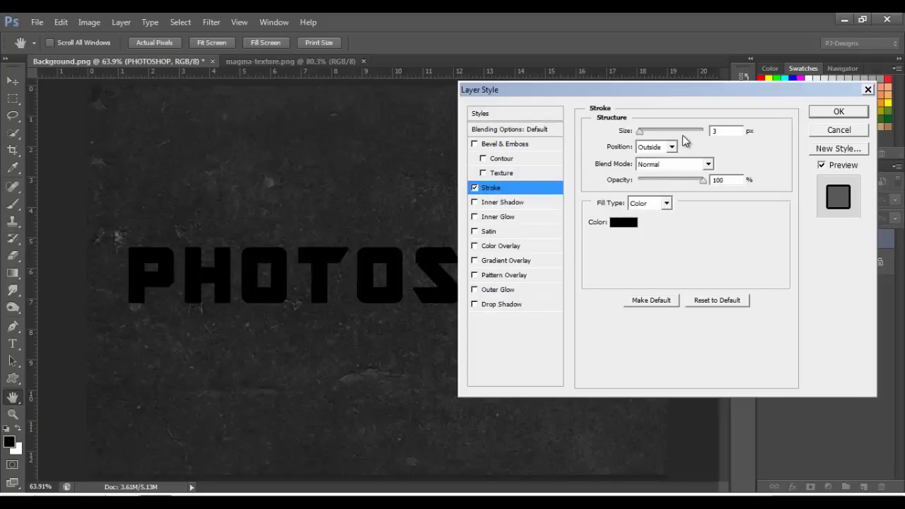
left_click_drag(720, 131, 705, 133)
type("1")
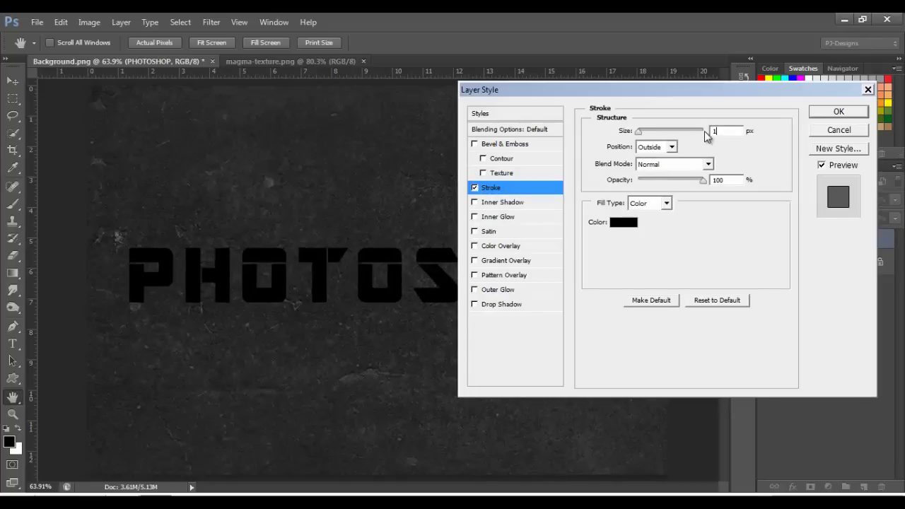
left_click(671, 147)
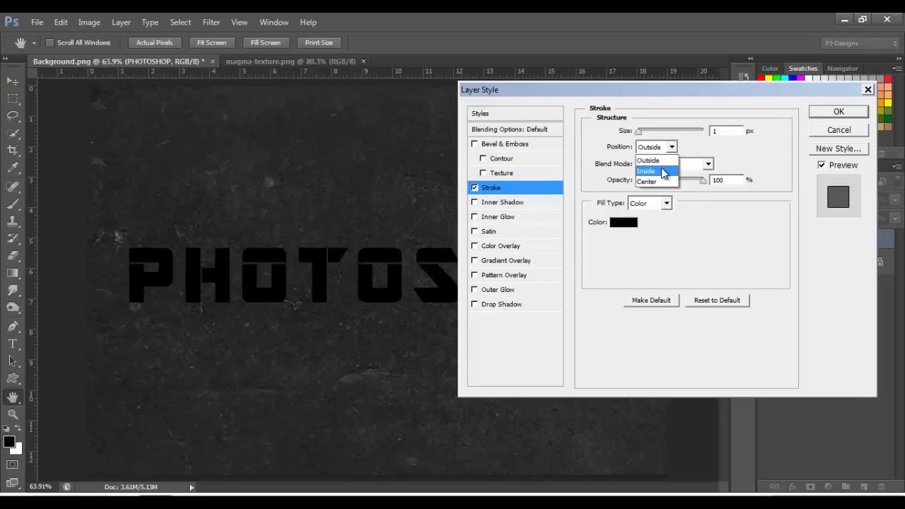
left_click(664, 171)
left_click(709, 165)
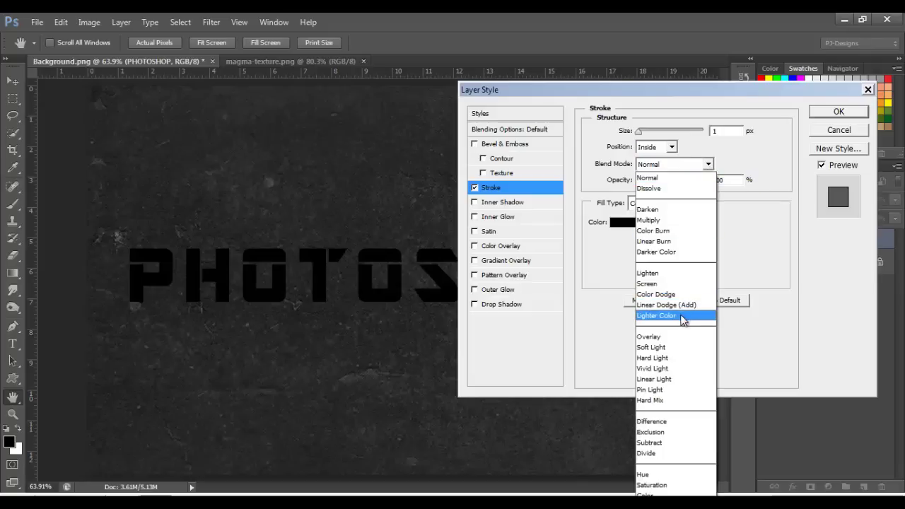
left_click(665, 315)
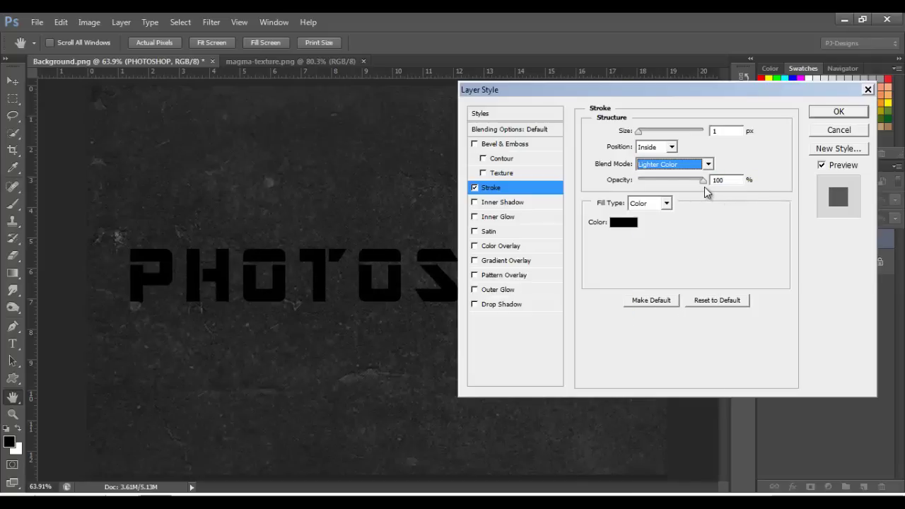
left_click(667, 203)
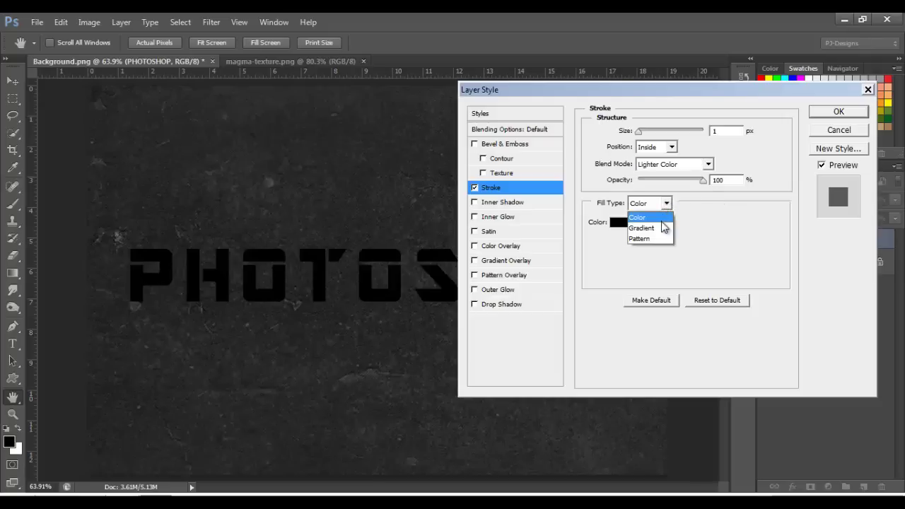
left_click(664, 228)
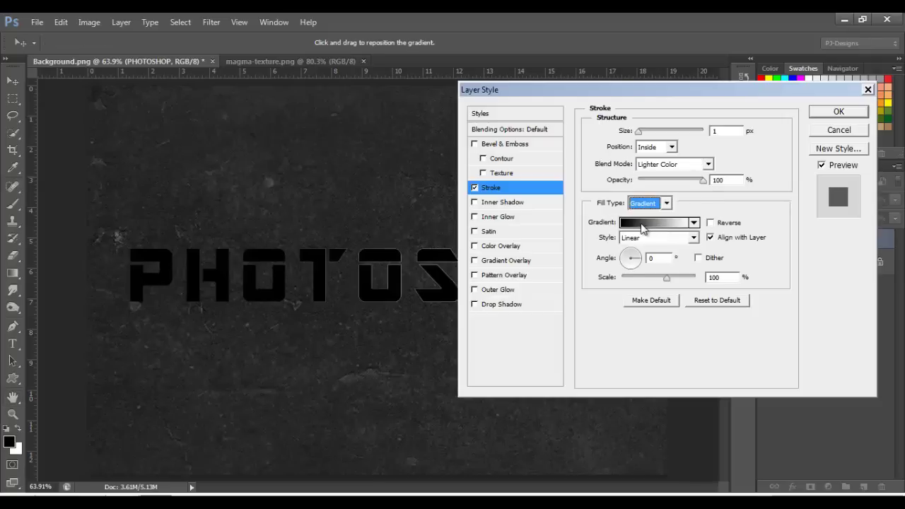
left_click(641, 224)
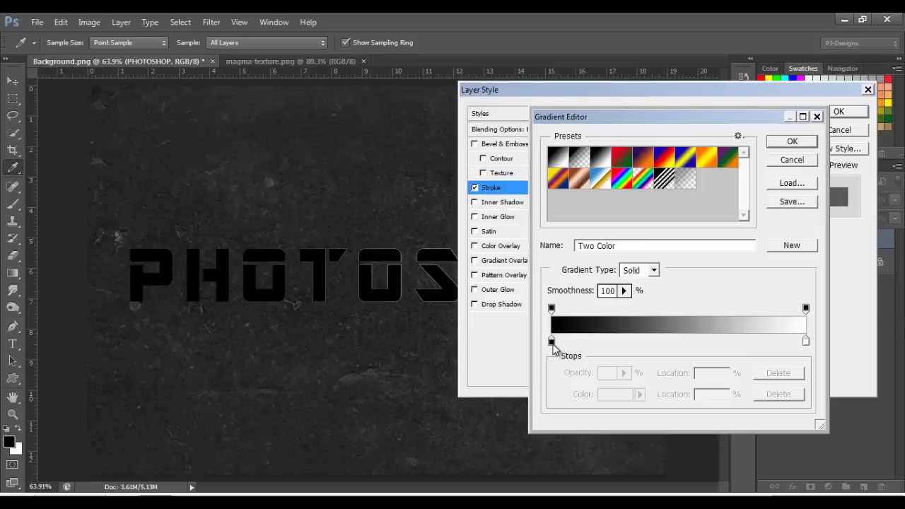
- Set the starting colour stop of the stroke gradient to #FB830E, and select the end stop
left_click(552, 343)
left_click(608, 395)
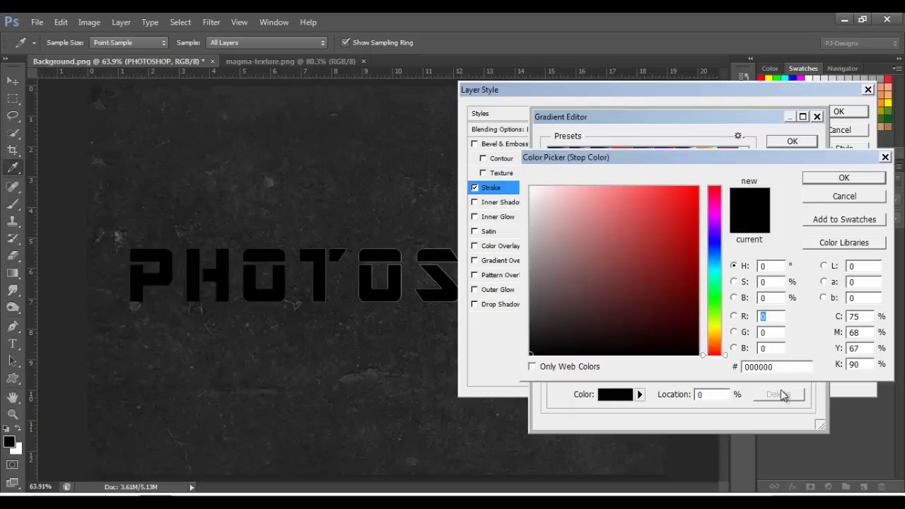
left_click_drag(783, 369, 729, 372)
type("FB")
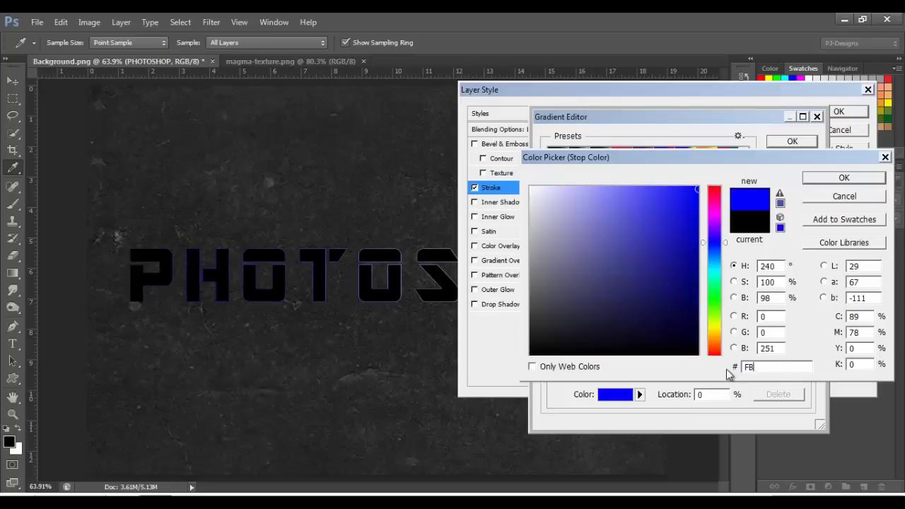
type("83")
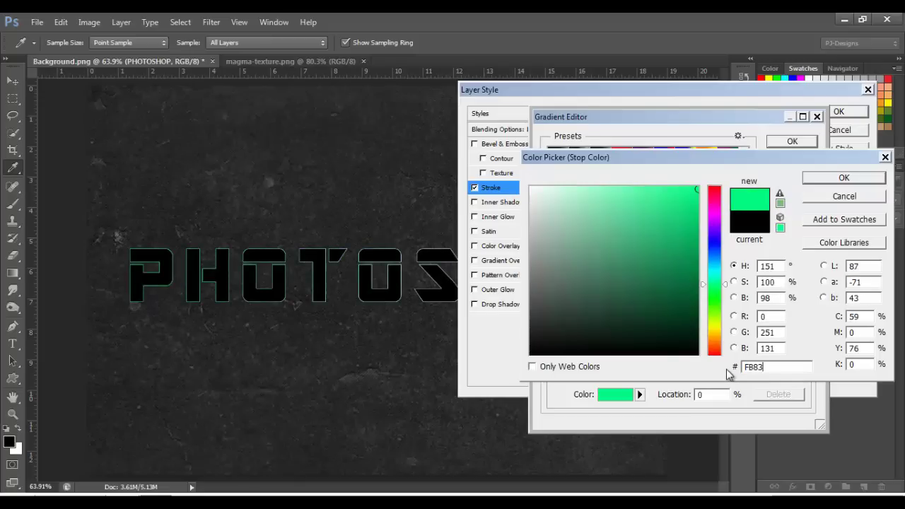
type("0E")
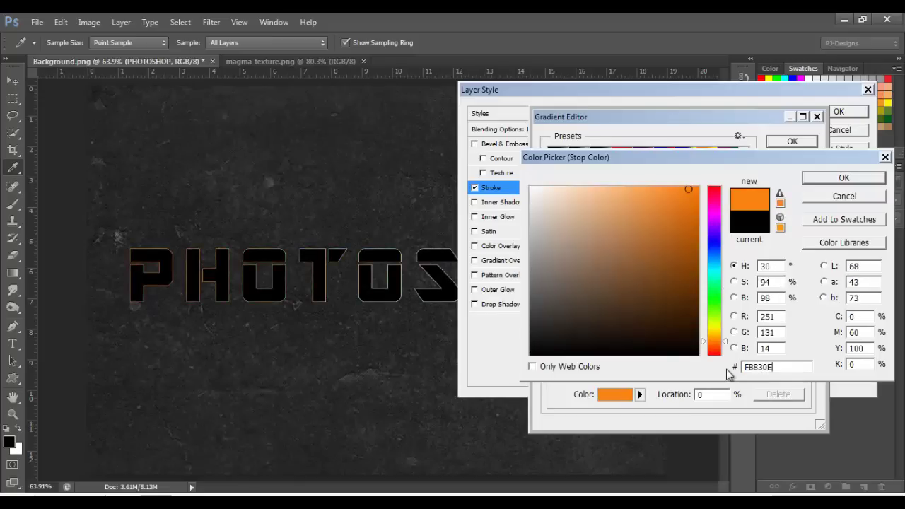
left_click(822, 179)
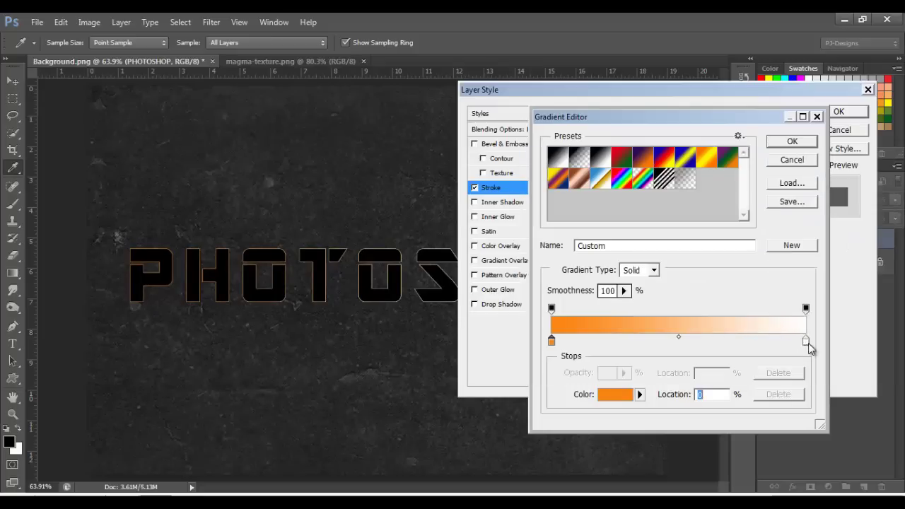
left_click(807, 343)
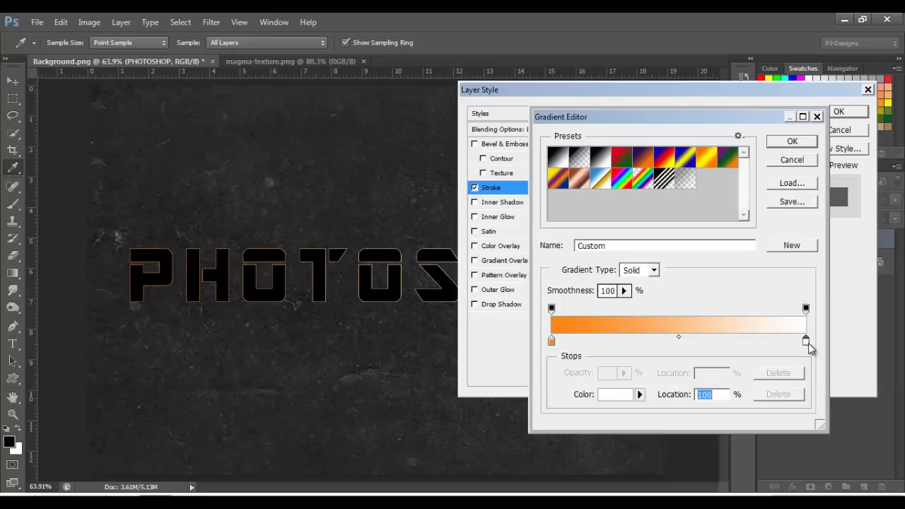
- Apply the Foreground to Transparent preset with starting colour #FB8C0E to the stroke, and set the gradient angle to 90°
left_click(579, 161)
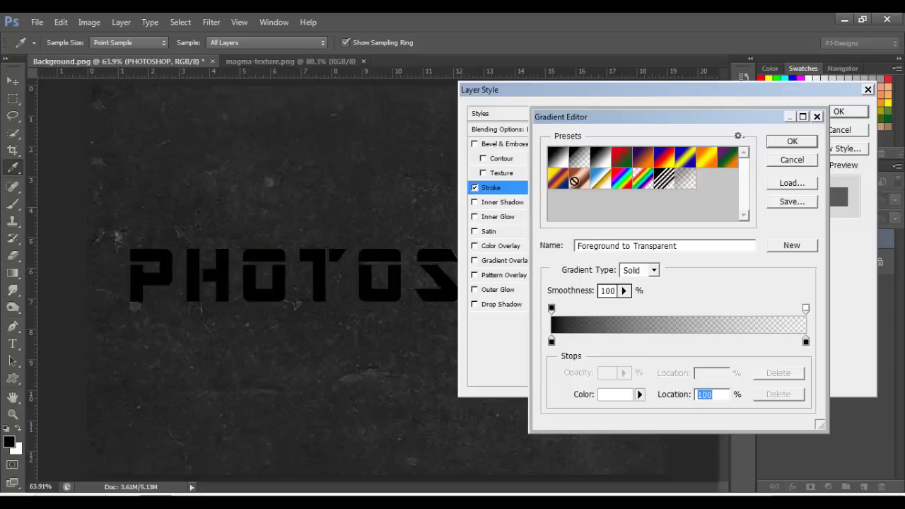
left_click(552, 342)
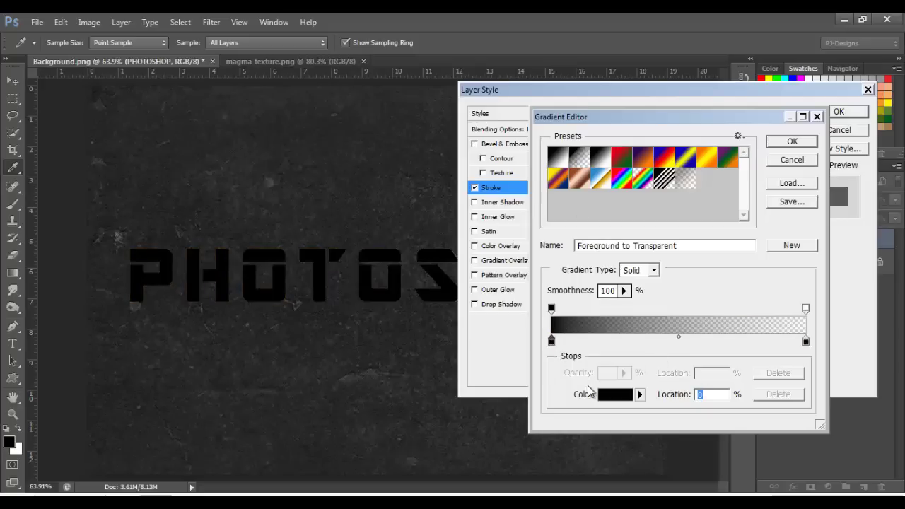
left_click(607, 394)
left_click(788, 366)
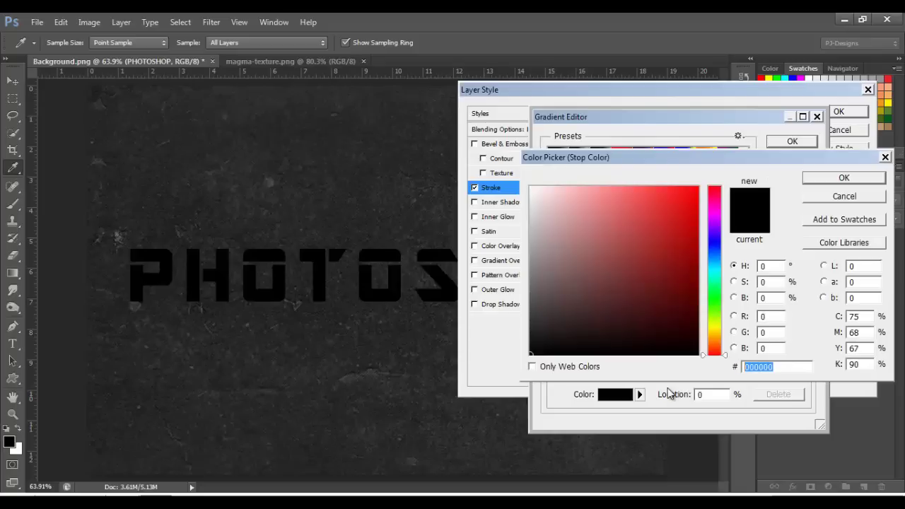
type("FB8")
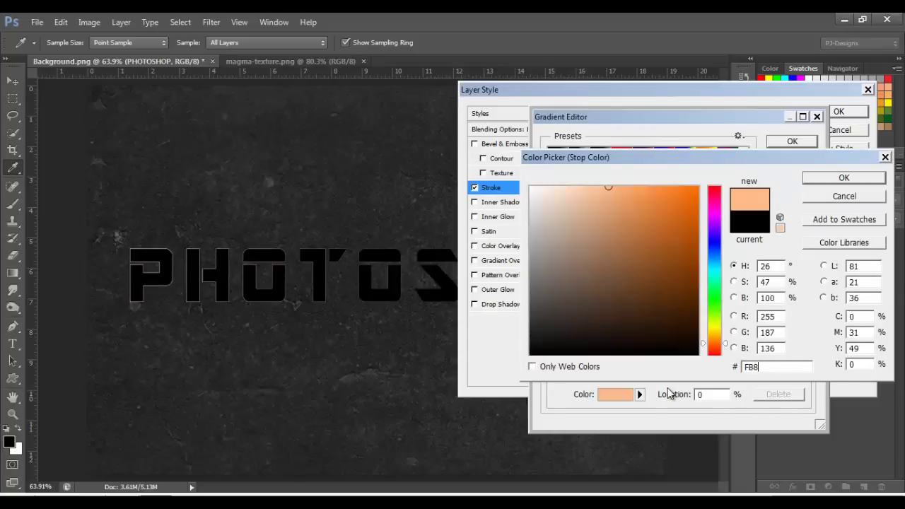
type("C0E")
key("Return")
left_click(802, 144)
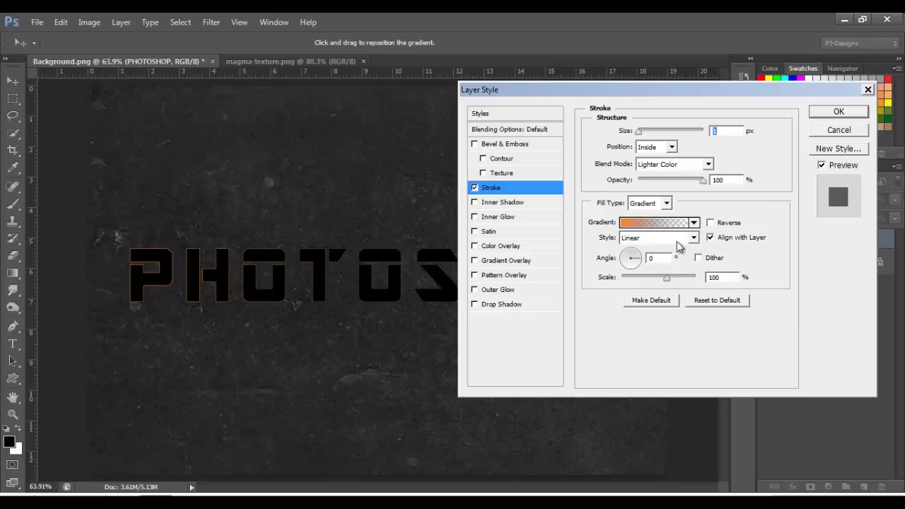
left_click(652, 258)
type("90")
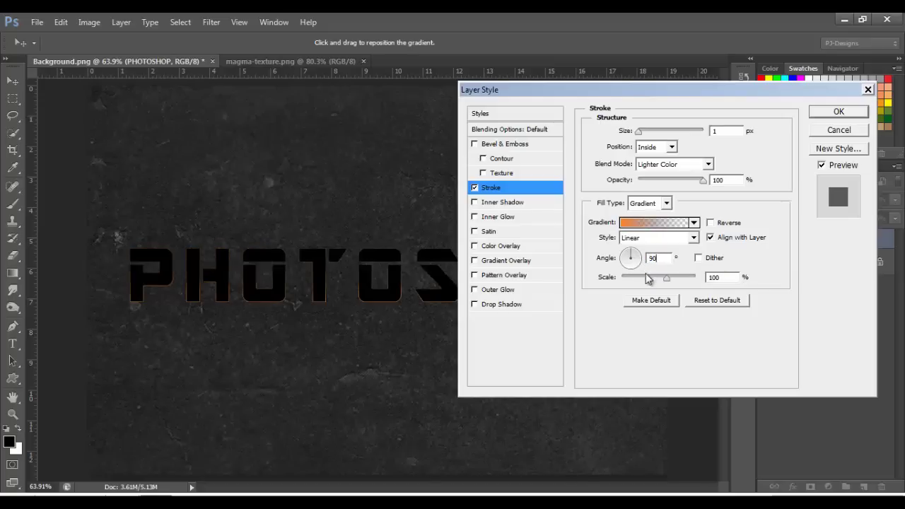
- Raise the stroke gradient's scale to the maximum, and add a Normal Color Overlay in #232323 to the PHOTOSHOP layer
left_click_drag(670, 284, 737, 276)
left_click(505, 247)
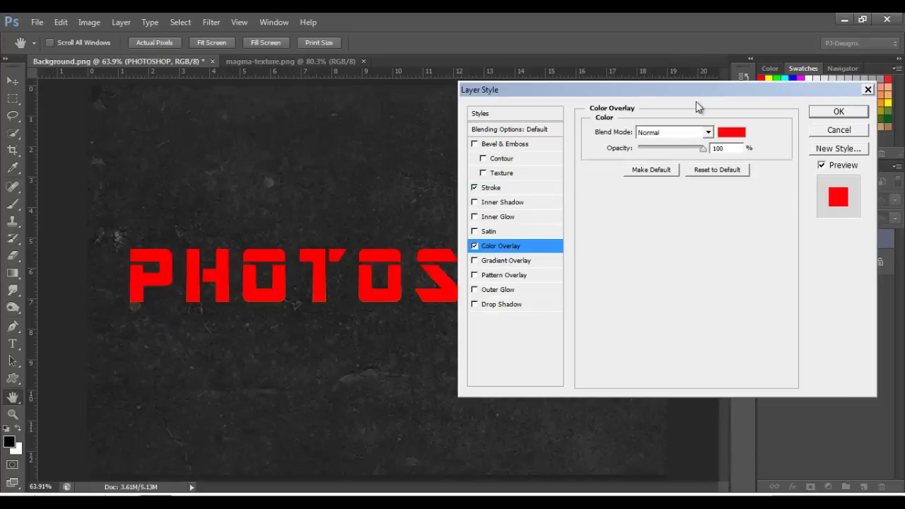
left_click(731, 132)
left_click_drag(778, 367, 726, 371)
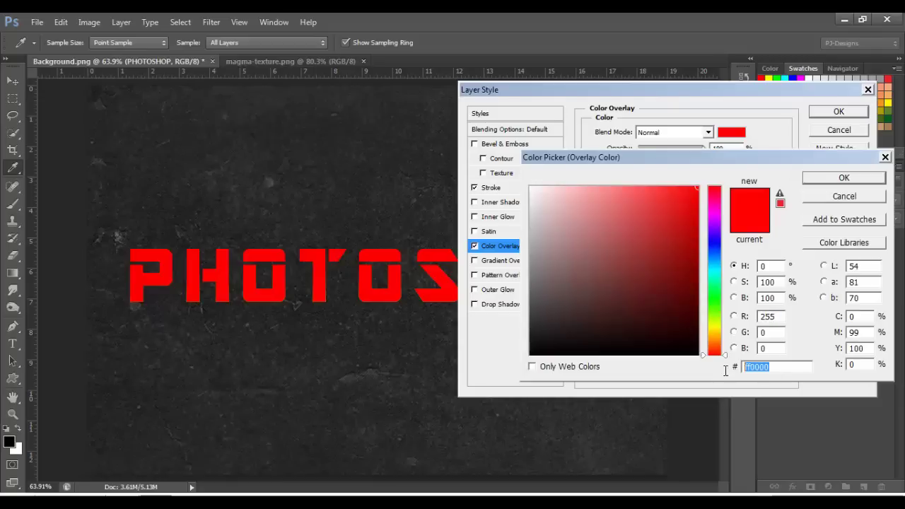
type("232323")
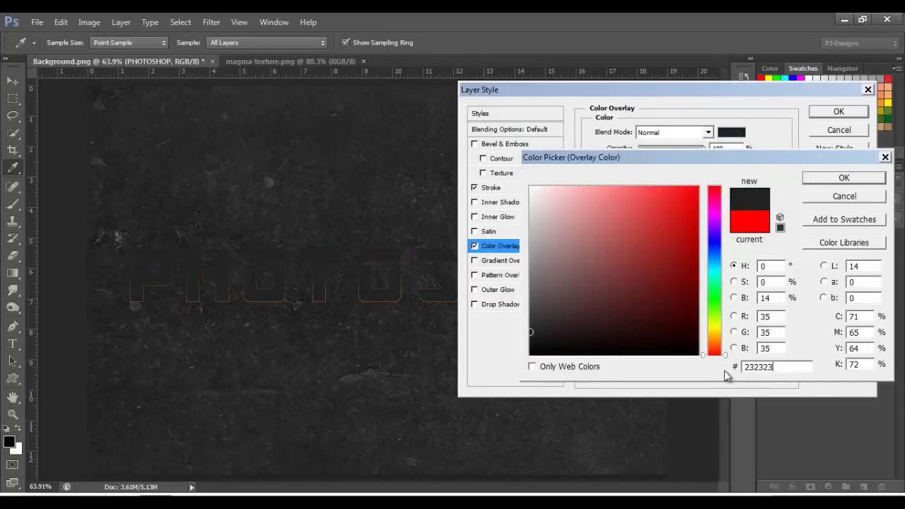
left_click(862, 177)
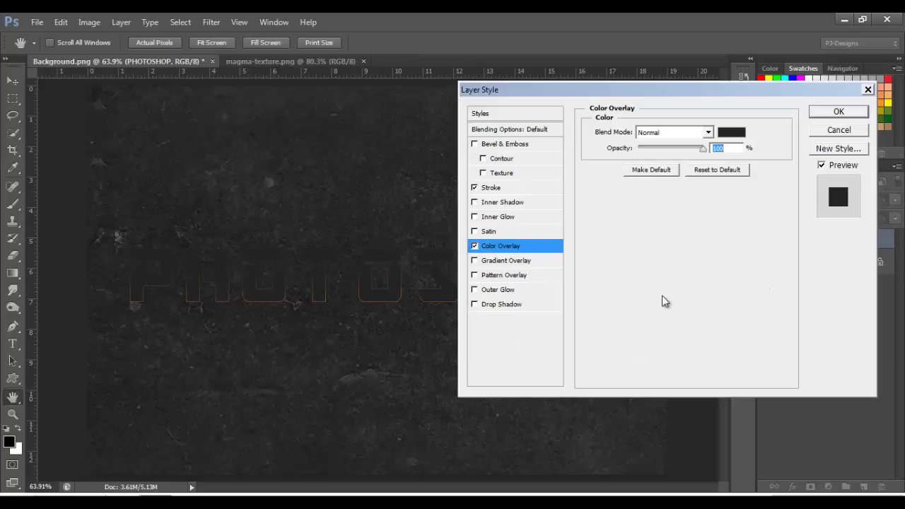
- Add a Drop Shadow to the text with 85% opacity, 120° angle, 10 px distance and 8 px size
left_click(524, 309)
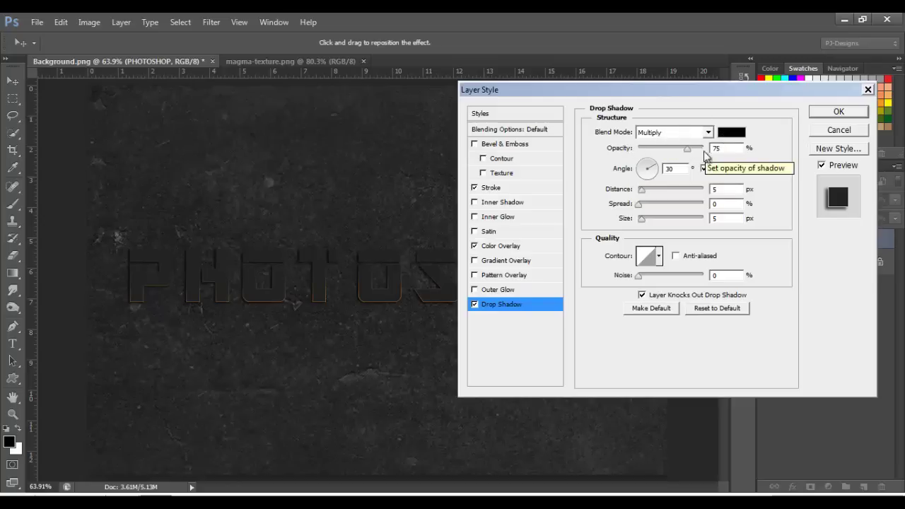
double_click(715, 149)
type("85")
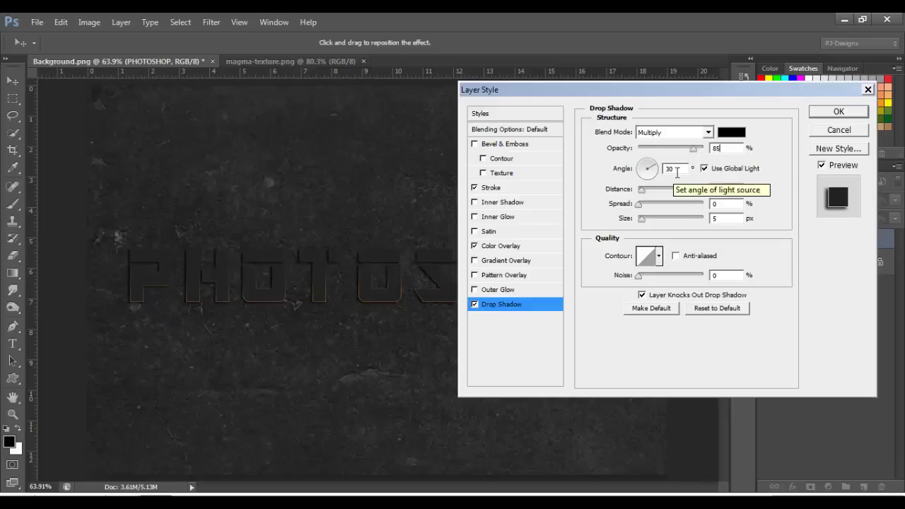
double_click(676, 169)
type("120")
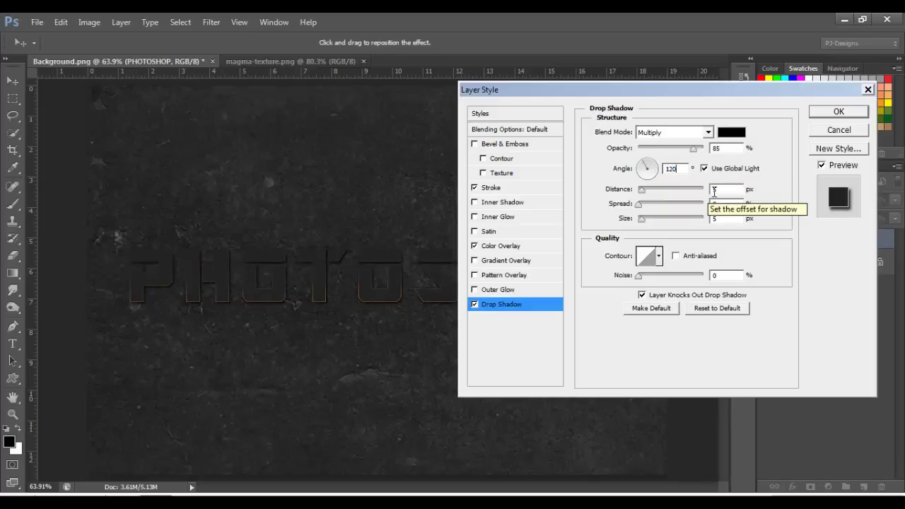
key("Tab")
type("10")
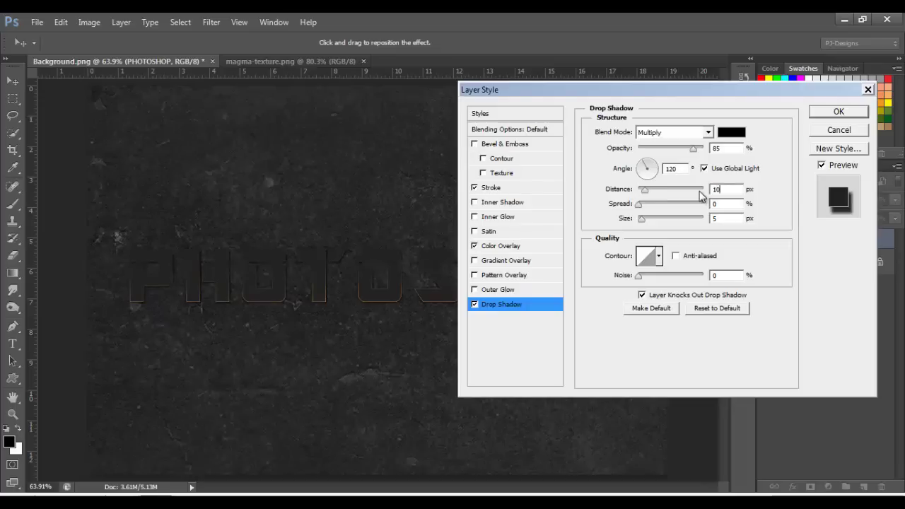
left_click(727, 218)
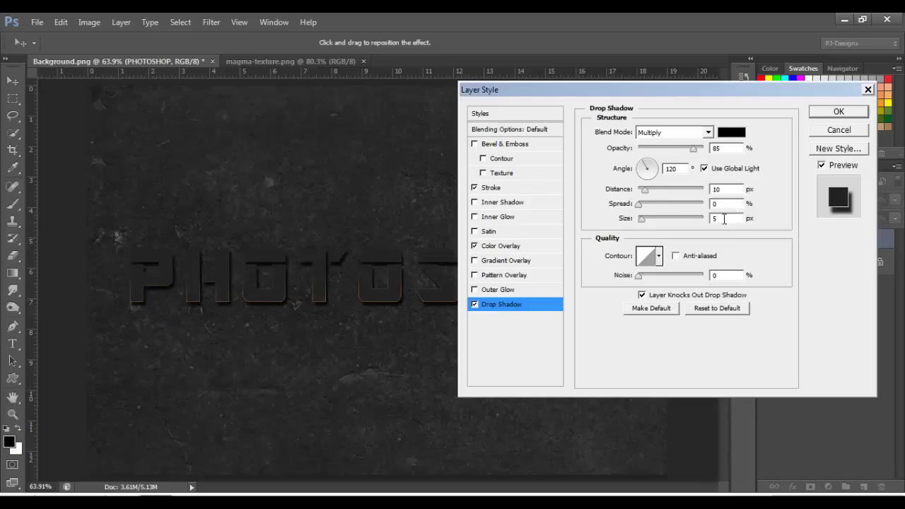
type("8")
- Add an Inner Shadow with Saturation blending, 100% opacity, 0 px distance, 42 px size and 14% noise
left_click(514, 203)
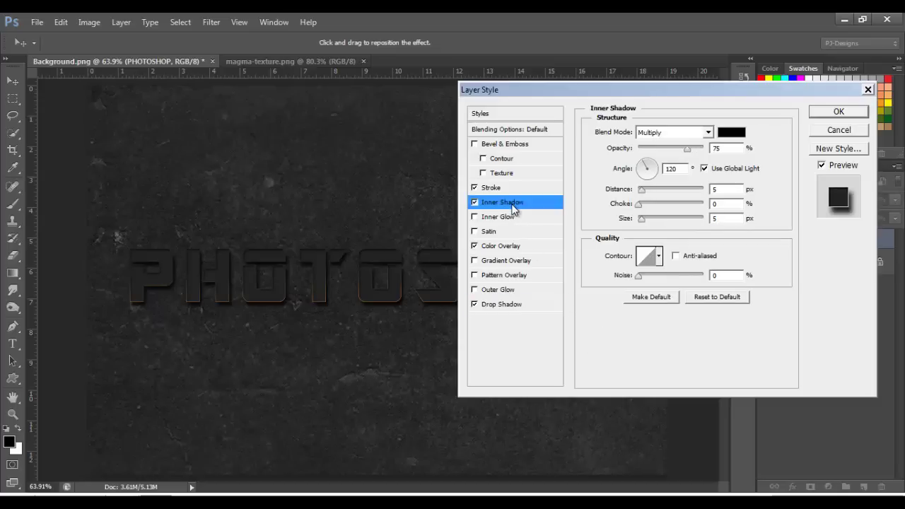
left_click(709, 133)
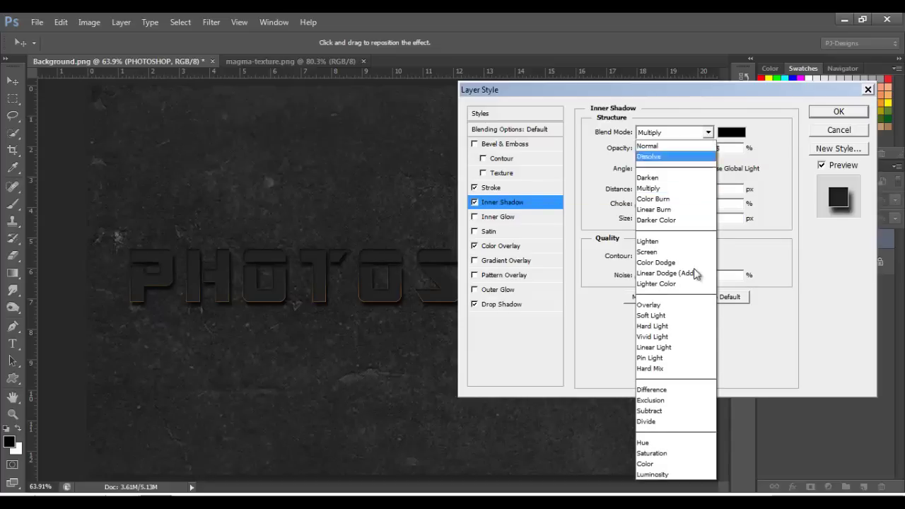
left_click(667, 453)
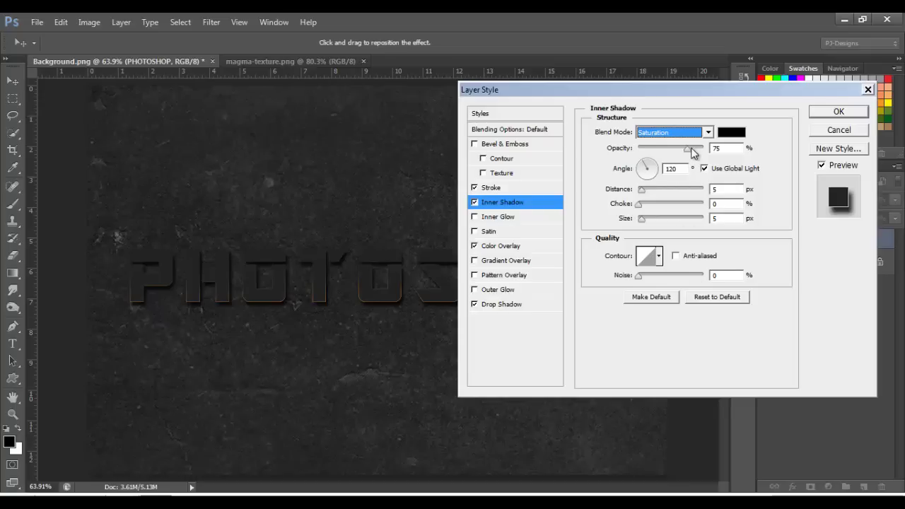
left_click_drag(688, 155, 720, 150)
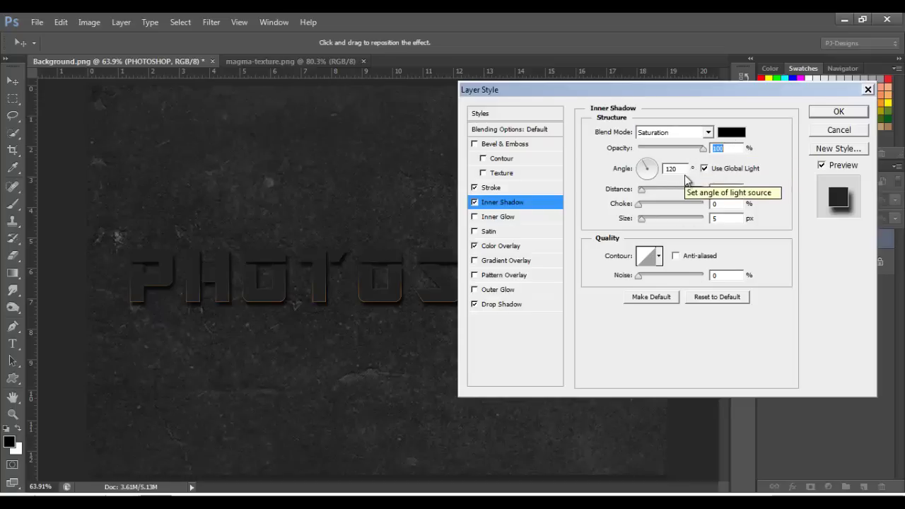
left_click_drag(644, 190, 626, 198)
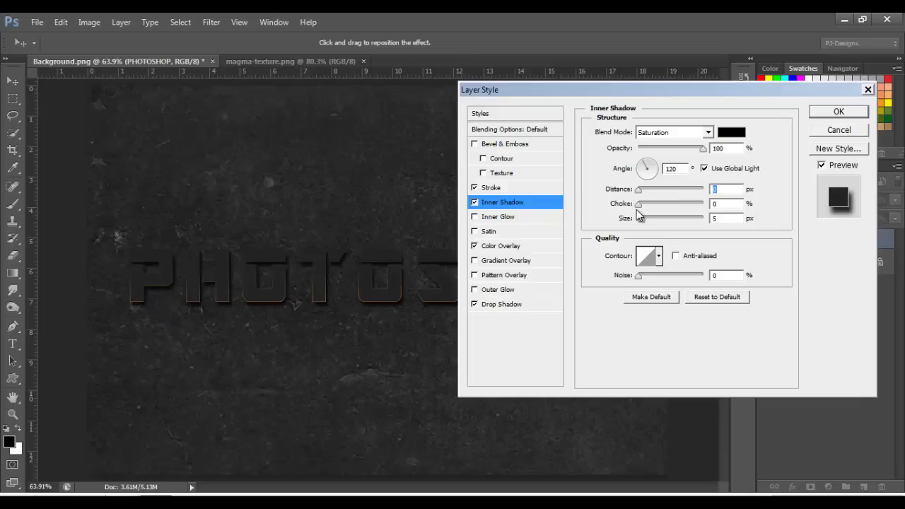
left_click(723, 219)
type("42")
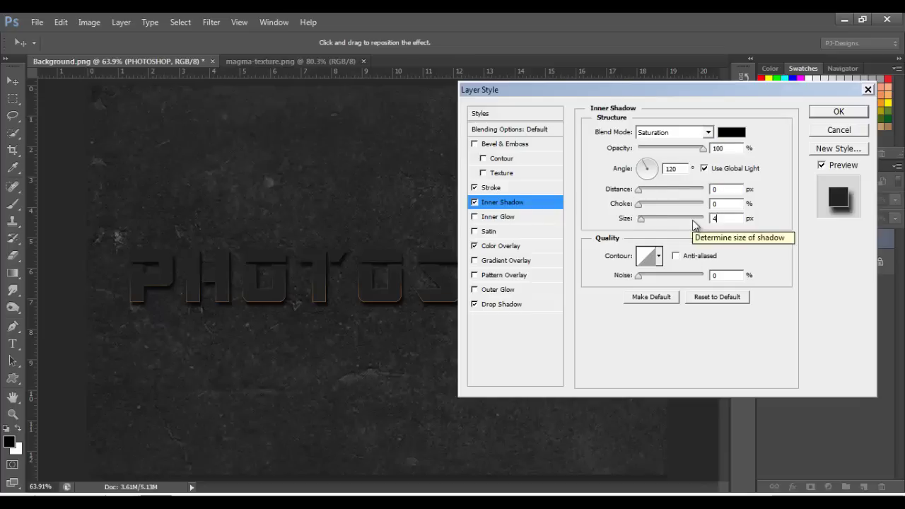
left_click(716, 275)
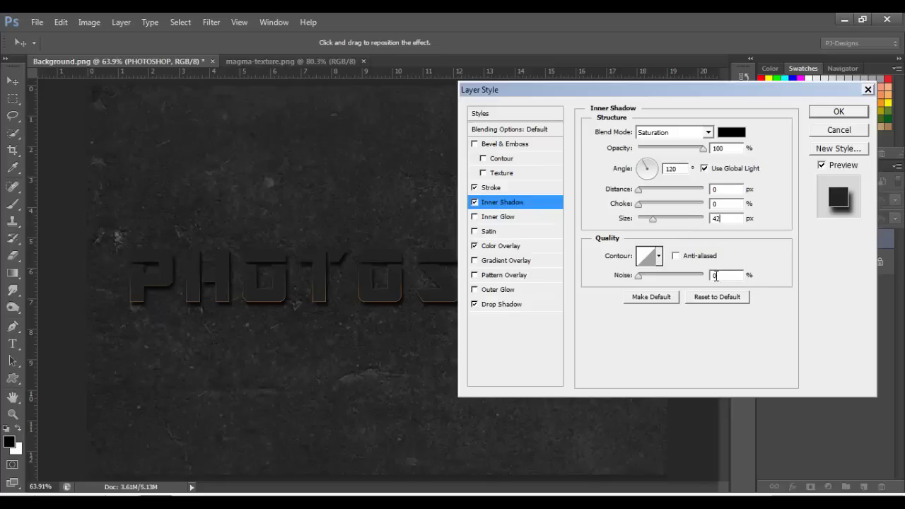
type("14")
- Add an Outer Glow with Hard Mix blending, 100% opacity, 15% noise and black (#000000) as its colour
left_click(540, 290)
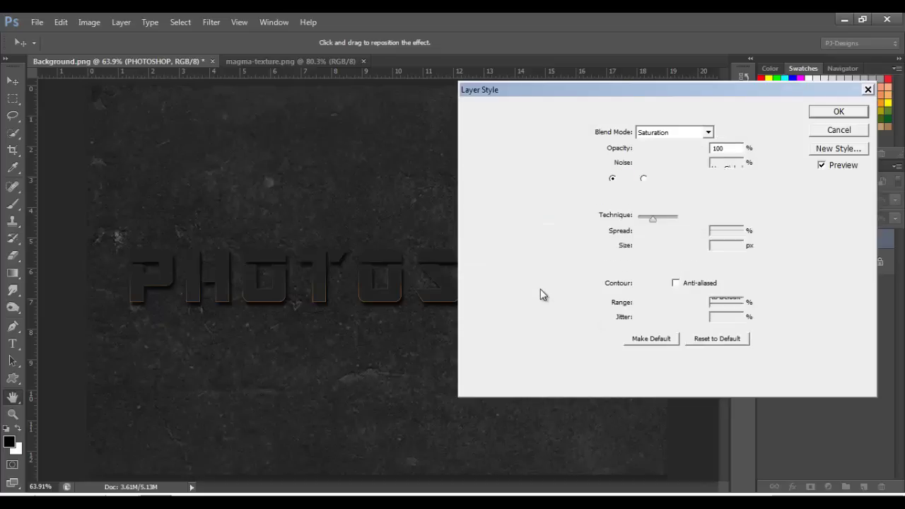
left_click(708, 133)
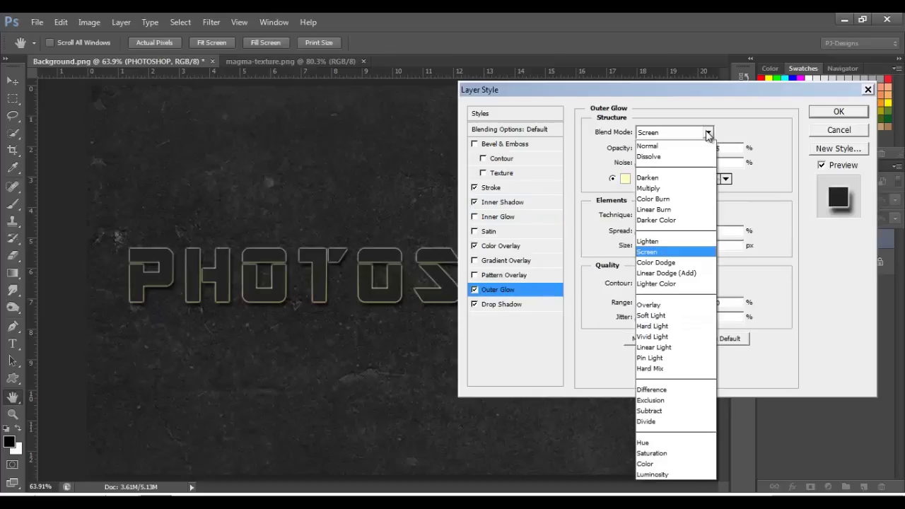
left_click(654, 370)
left_click_drag(687, 149, 724, 154)
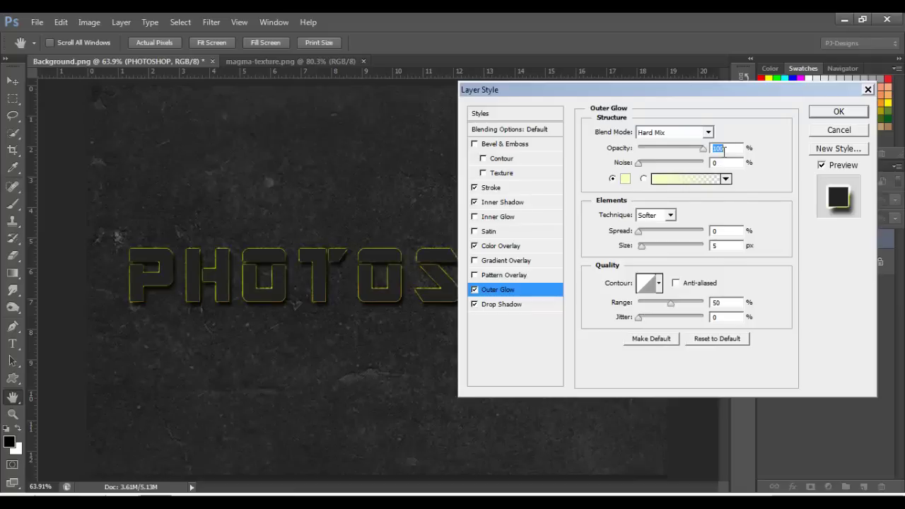
left_click(724, 163)
type("15")
left_click(625, 178)
left_click_drag(520, 342, 493, 405)
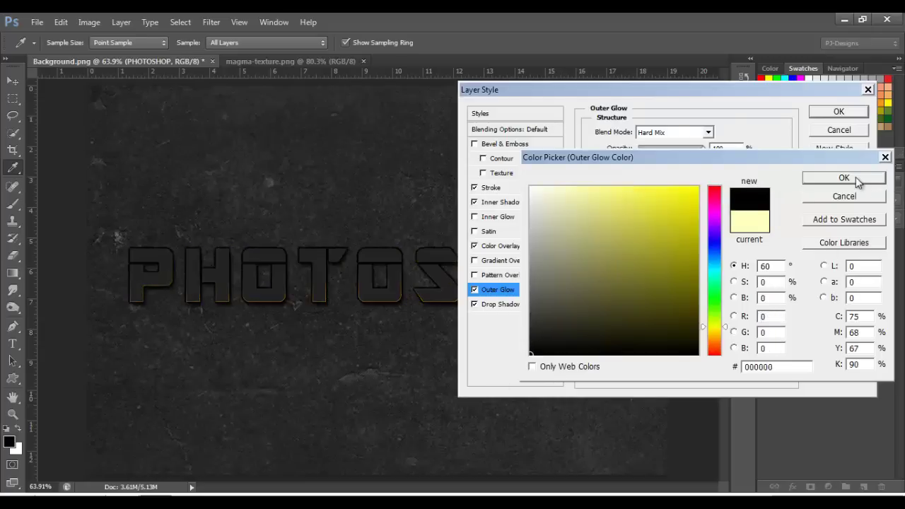
left_click(856, 177)
- Set the outer glow's spread to 10% and size to 2 px, and bend the middle of its linear contour slightly downward
left_click(717, 231)
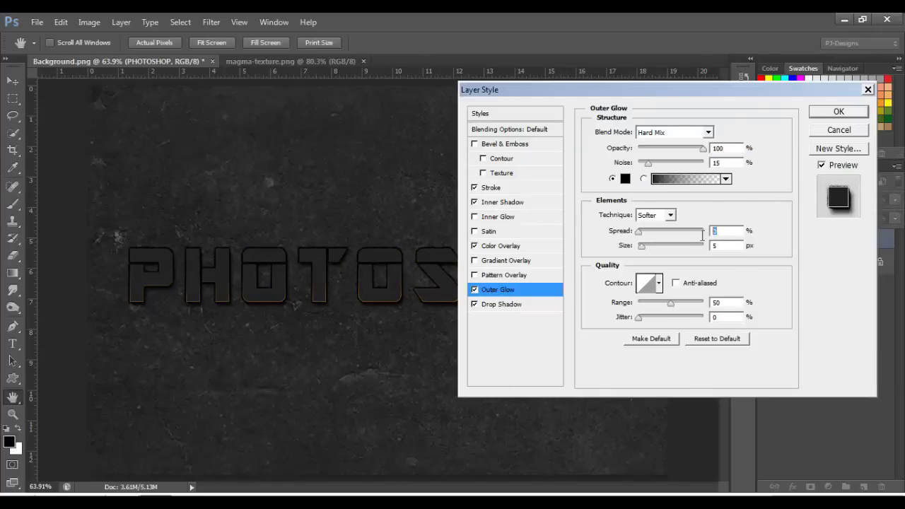
type("10")
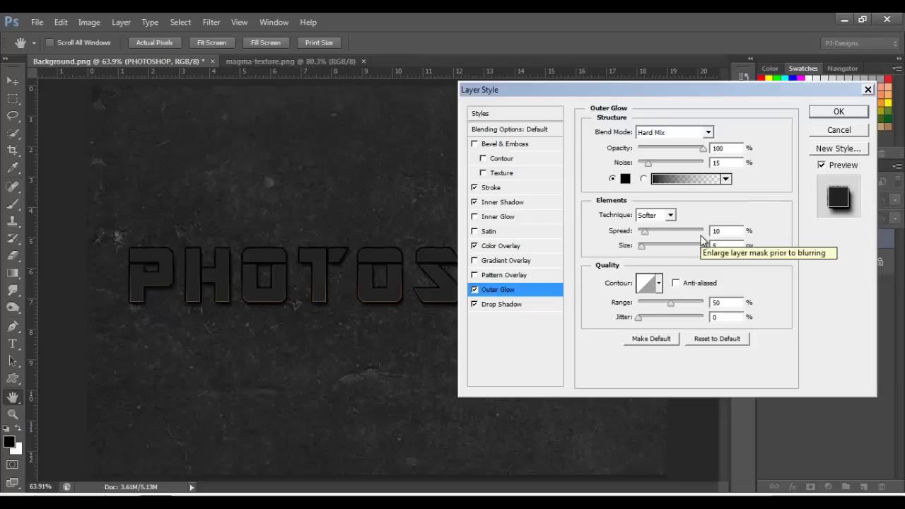
key("Tab")
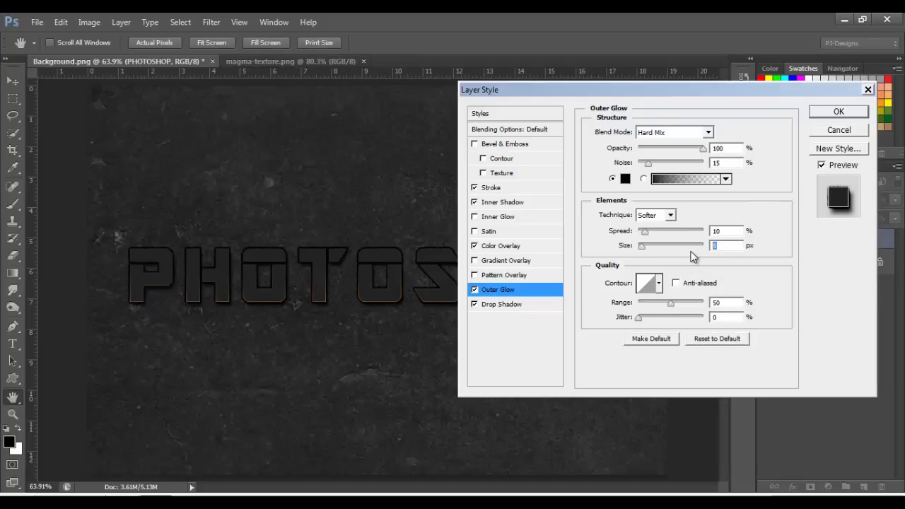
type("2")
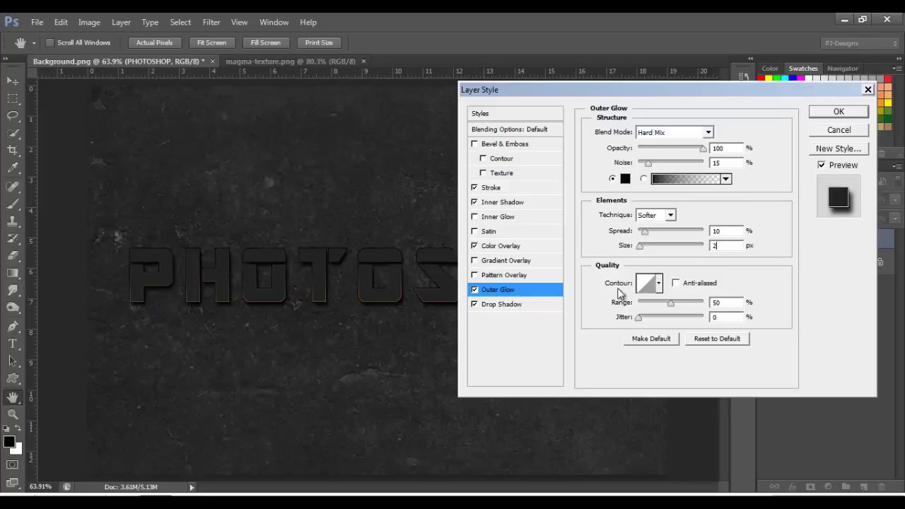
left_click(646, 286)
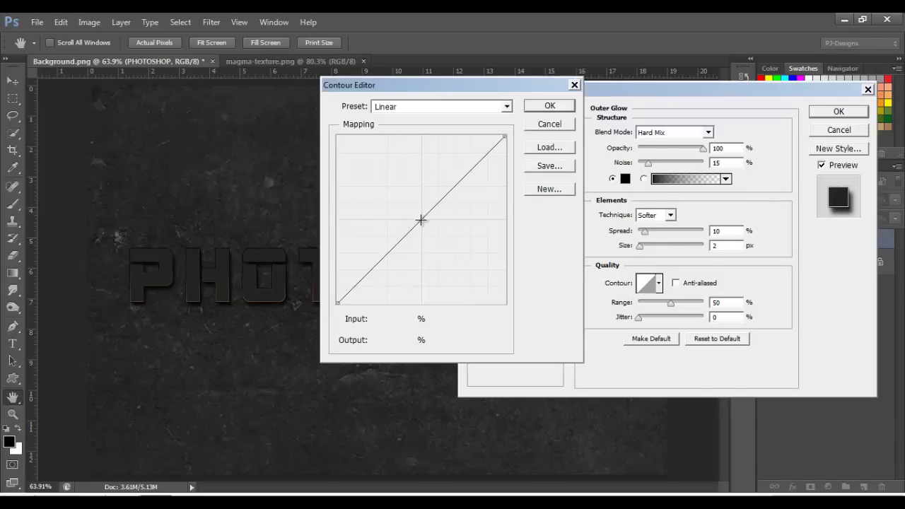
left_click_drag(421, 220, 445, 236)
left_click(539, 107)
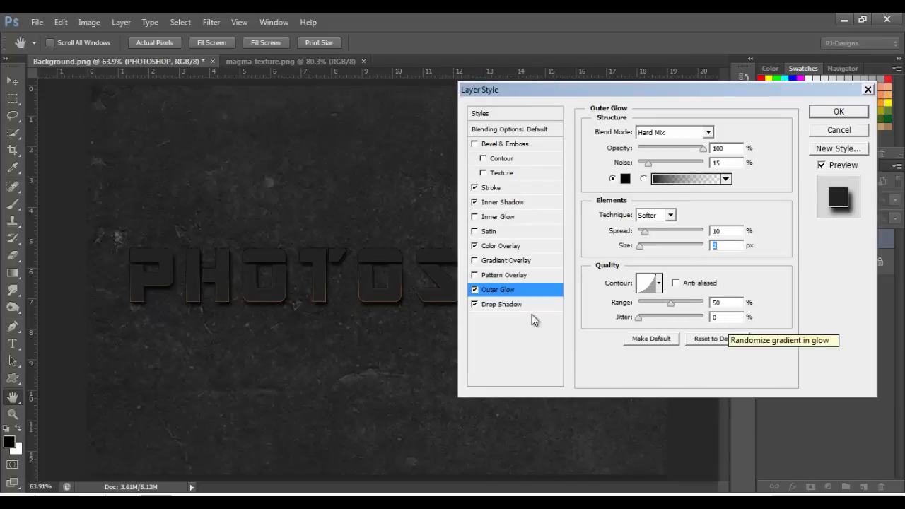
- Add an Inner Glow with Linear Dodge (Add) blending, 100% opacity and colour #FAEAAC
left_click(525, 223)
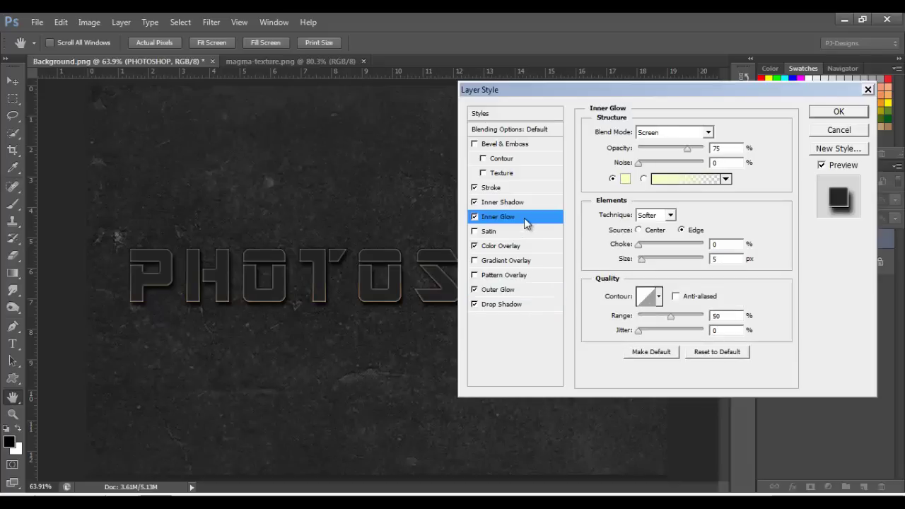
left_click(709, 133)
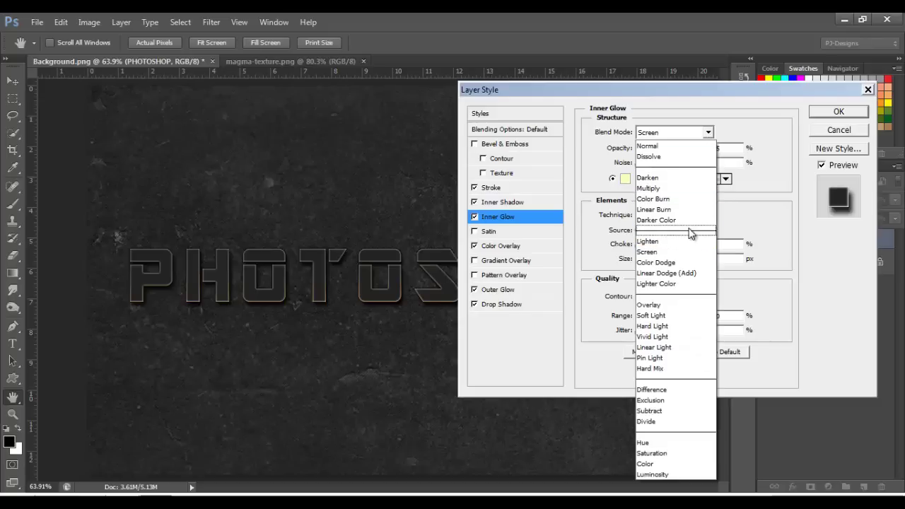
left_click(684, 272)
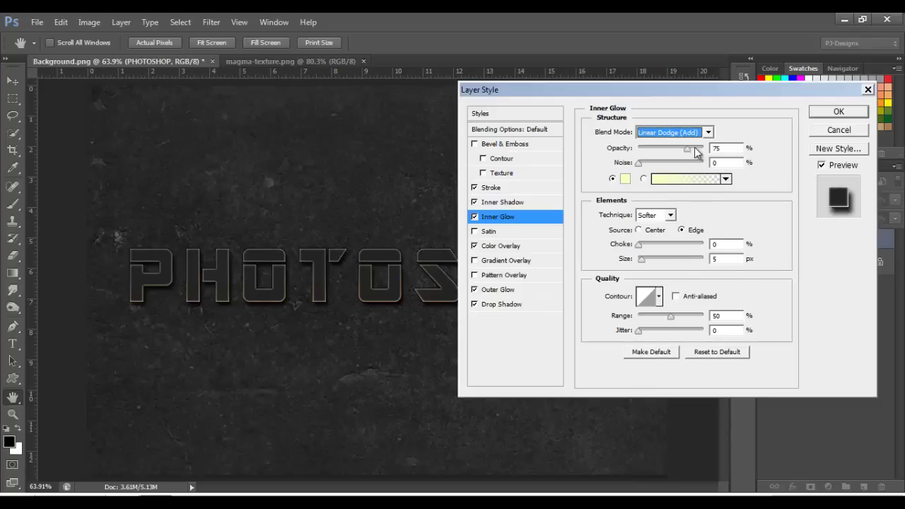
left_click_drag(688, 149, 725, 147)
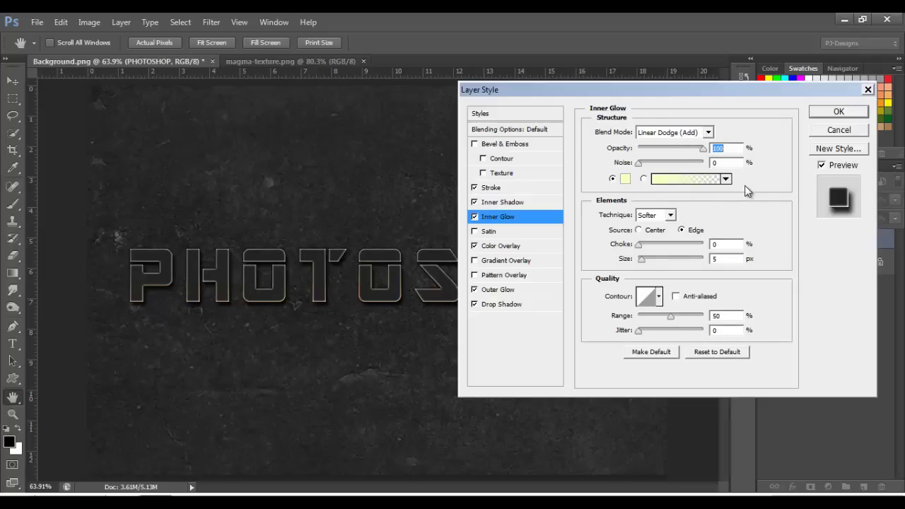
left_click(626, 178)
left_click_drag(771, 371, 714, 375)
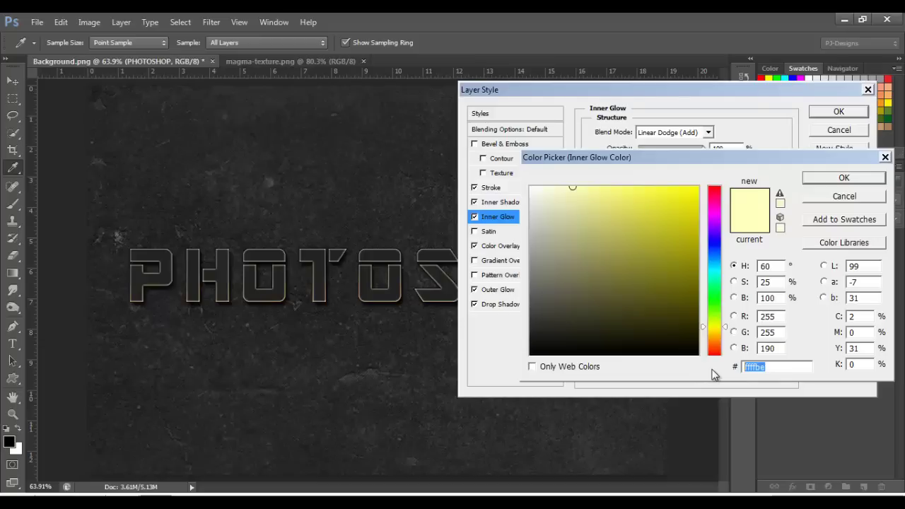
type("F")
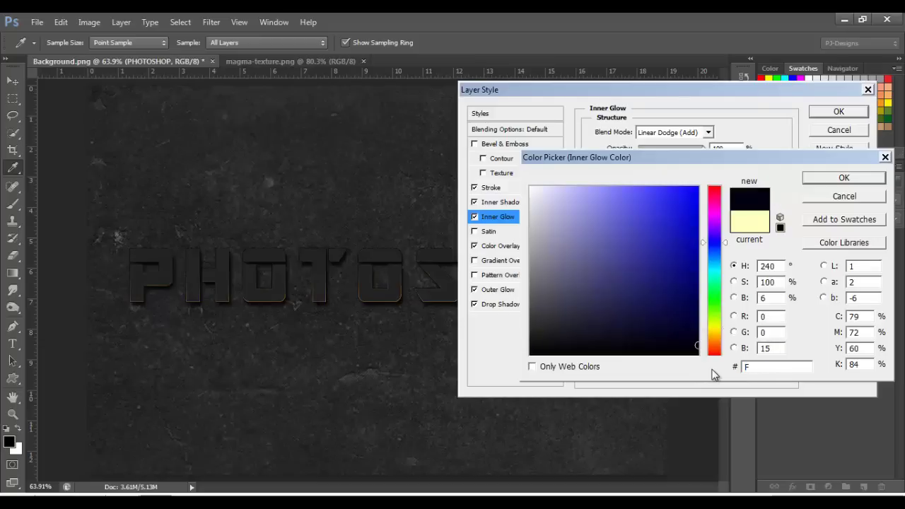
type("AE")
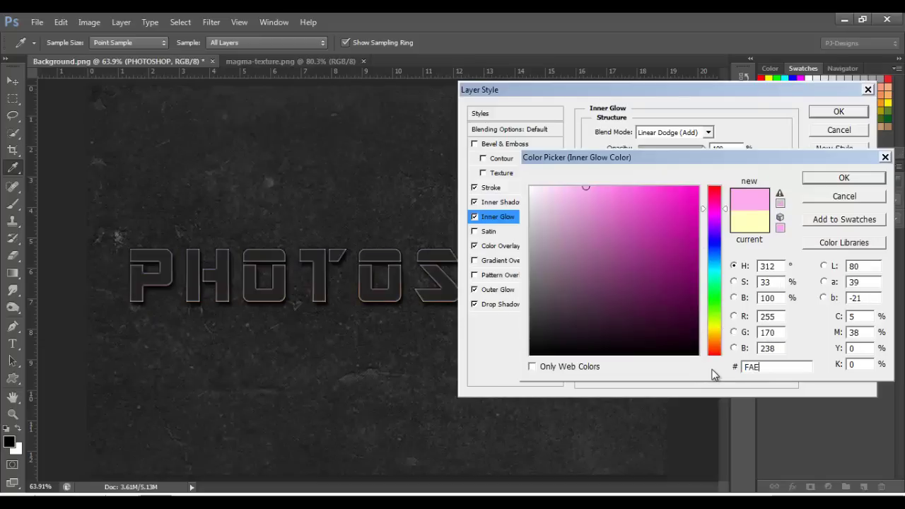
type("AAC")
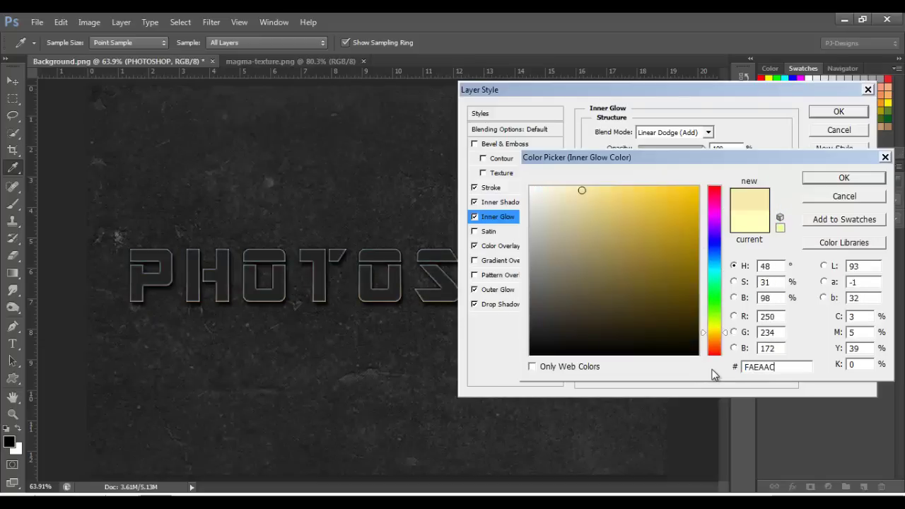
left_click(861, 181)
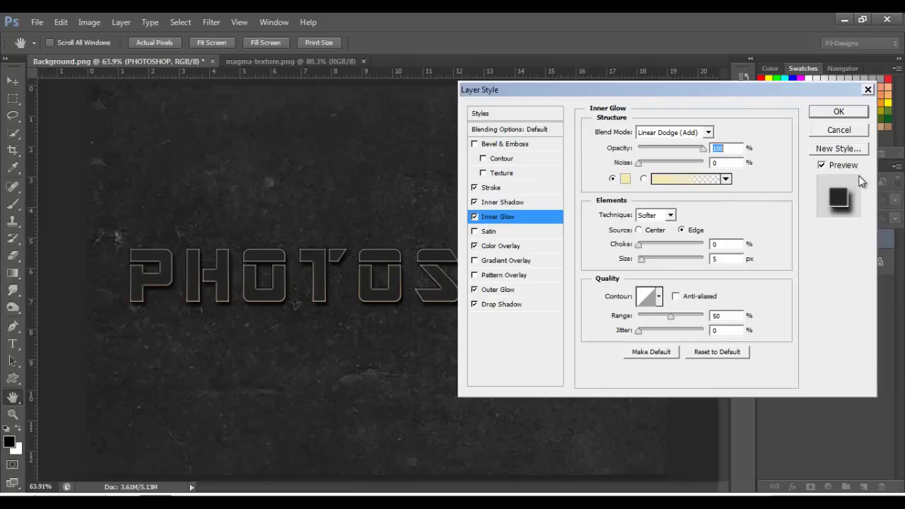
- Add a Bevel & Emboss effect using the Outer Bevel style and the Chisel Hard technique
left_click(521, 144)
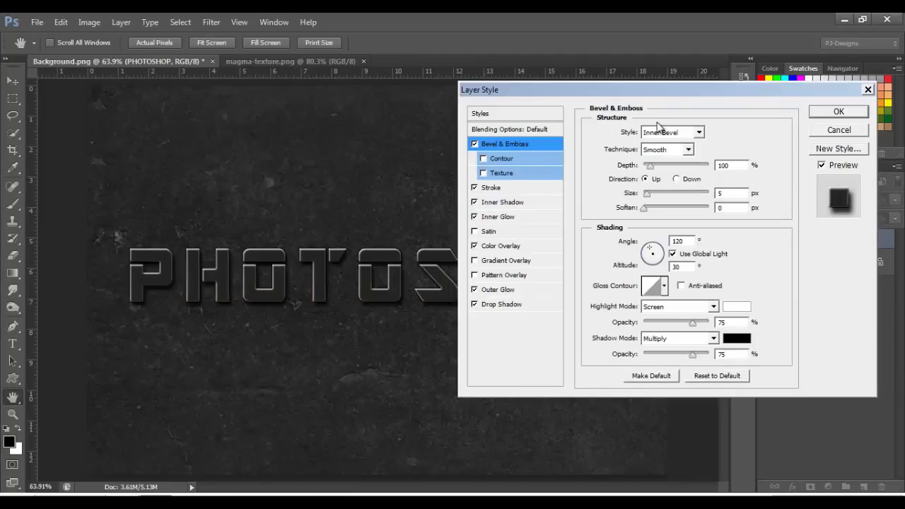
left_click(699, 133)
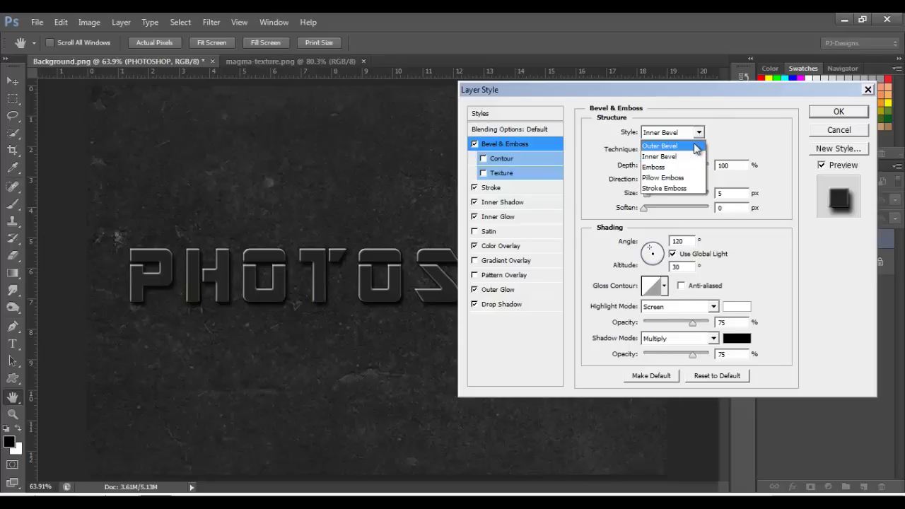
left_click(695, 147)
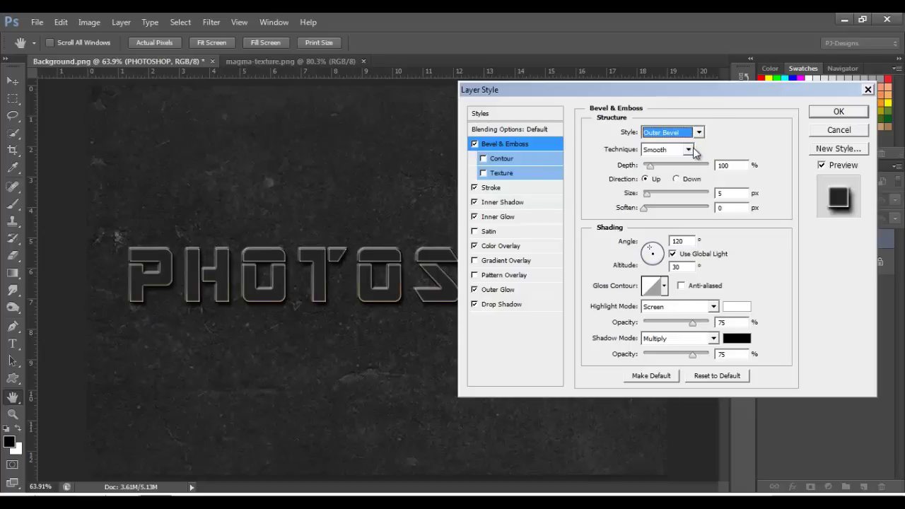
left_click(690, 154)
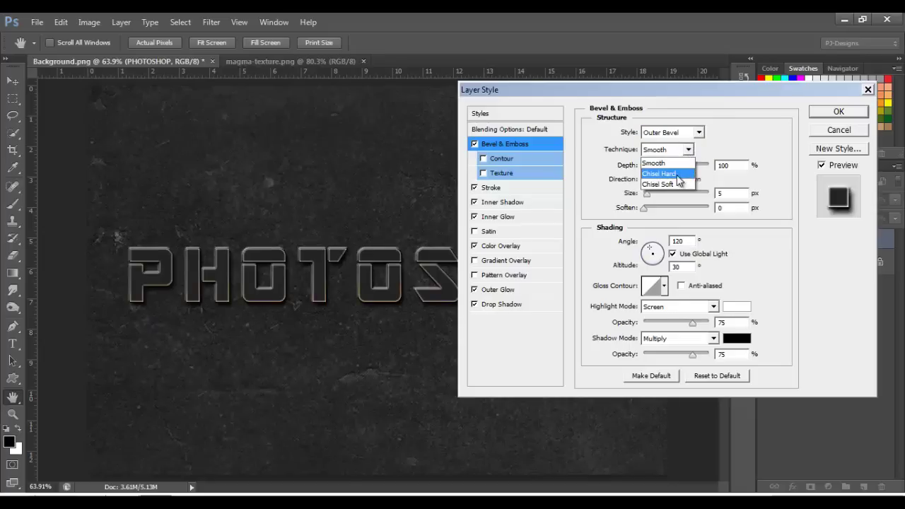
left_click(679, 172)
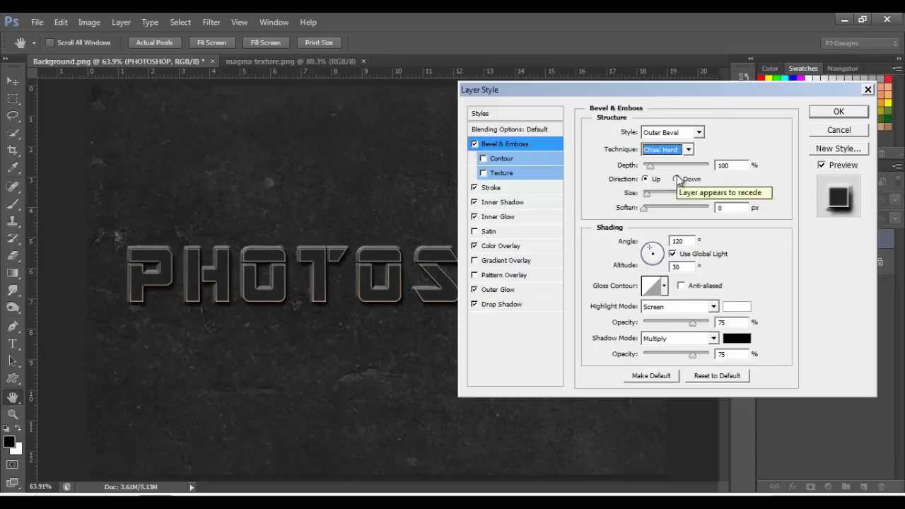
- Set the bevel's depth to 969% and size to 2 px, with a -110° shading angle independent of global light
left_click(721, 167)
double_click(721, 167)
type("969")
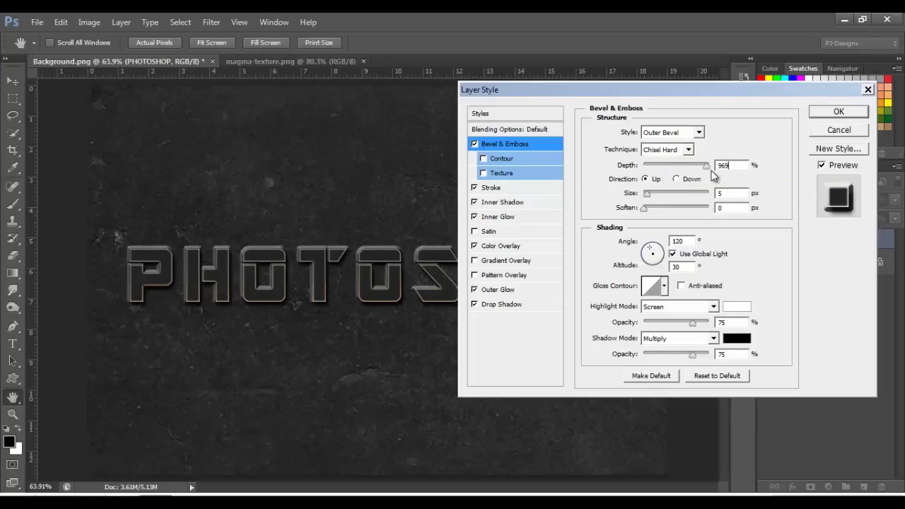
key("Tab")
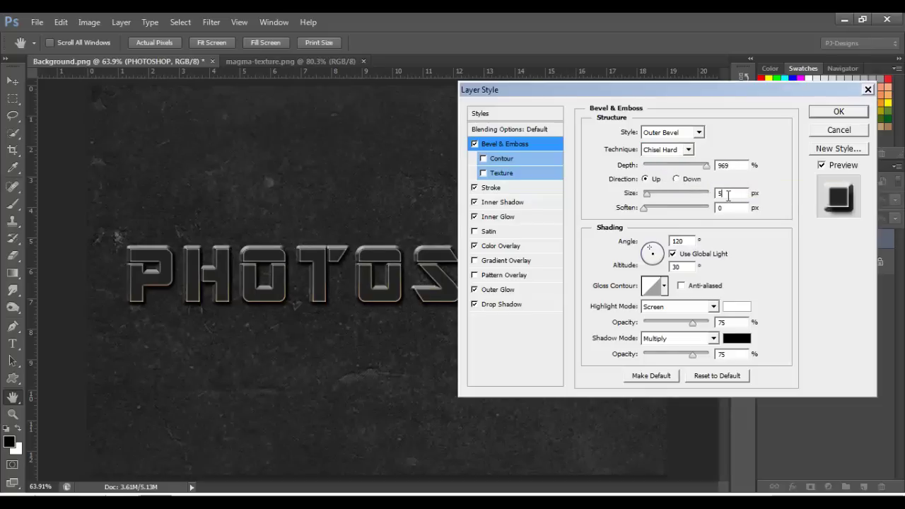
type("2")
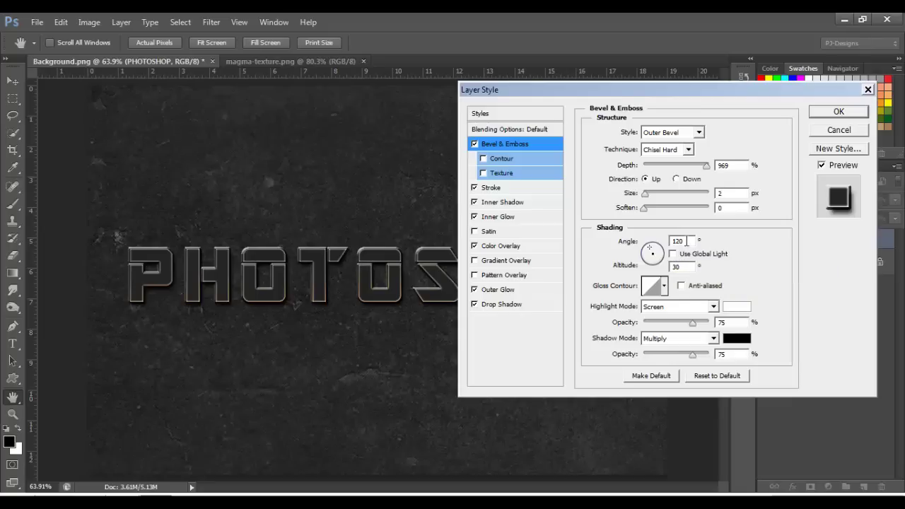
double_click(686, 241)
type("-110")
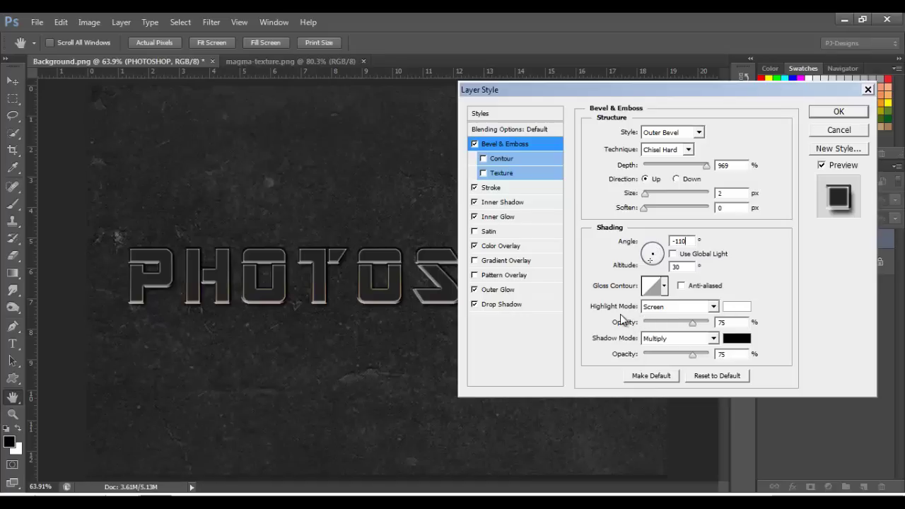
- Set the bevel highlight to Normal blending with colour #FA2A0F and 100% opacity
left_click(713, 308)
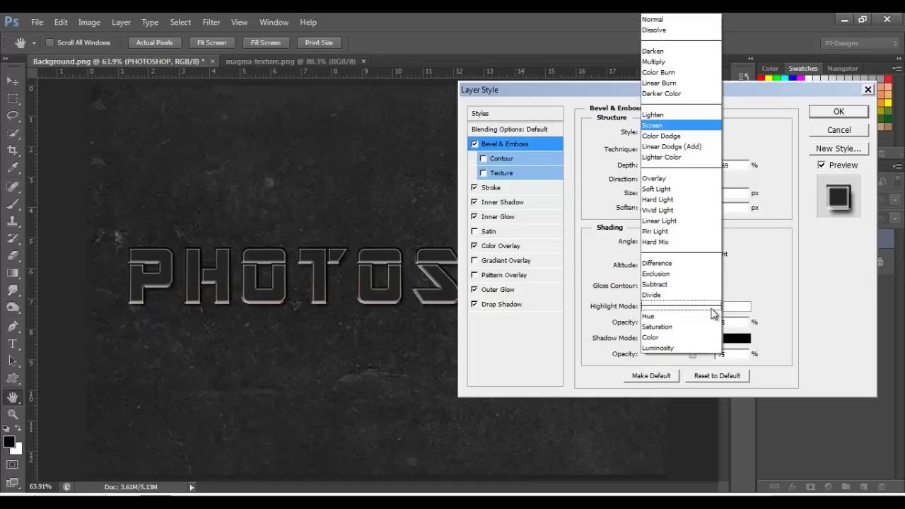
left_click(670, 22)
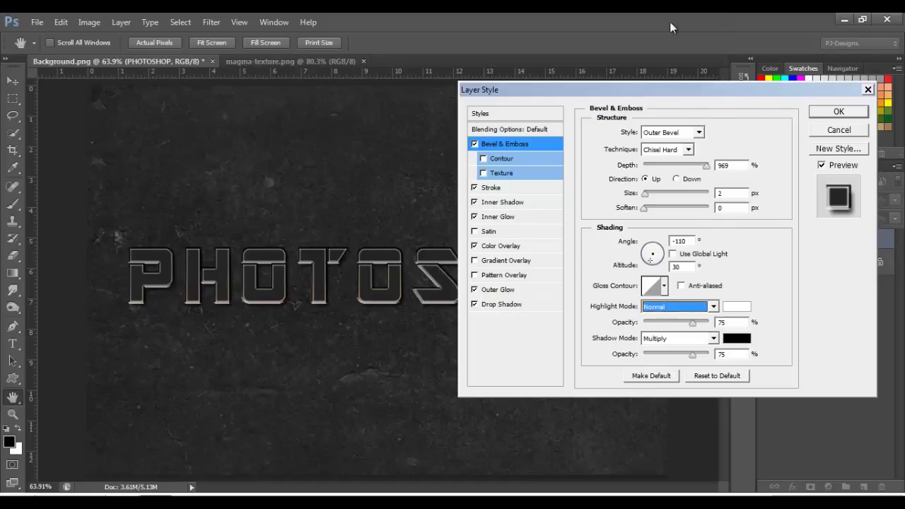
left_click(742, 312)
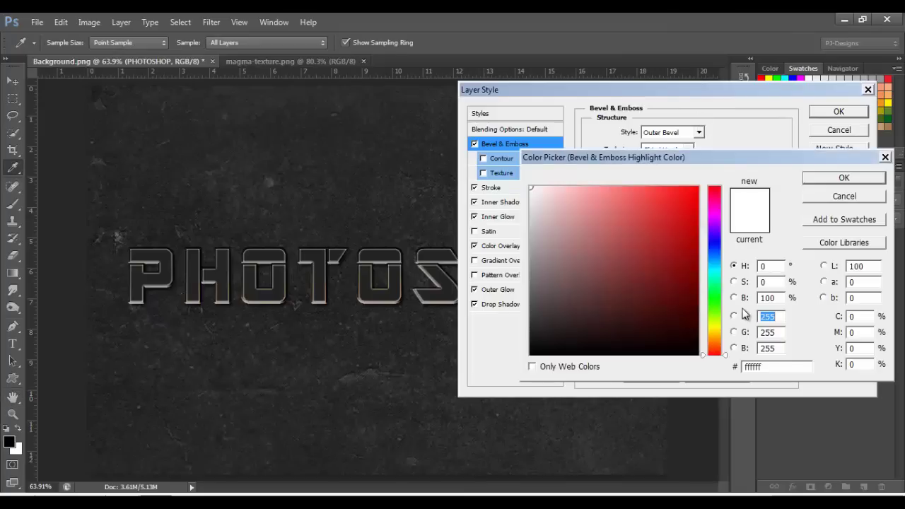
left_click_drag(765, 366, 707, 368)
type("FA")
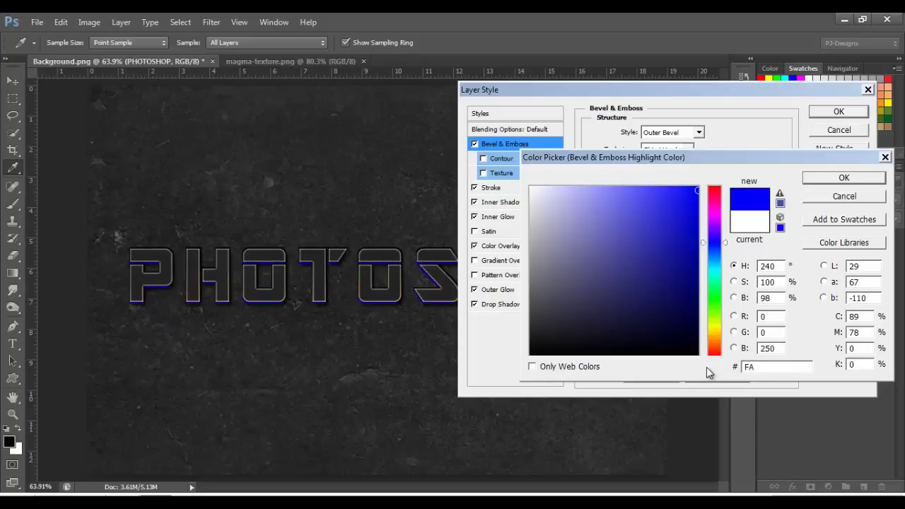
type("2")
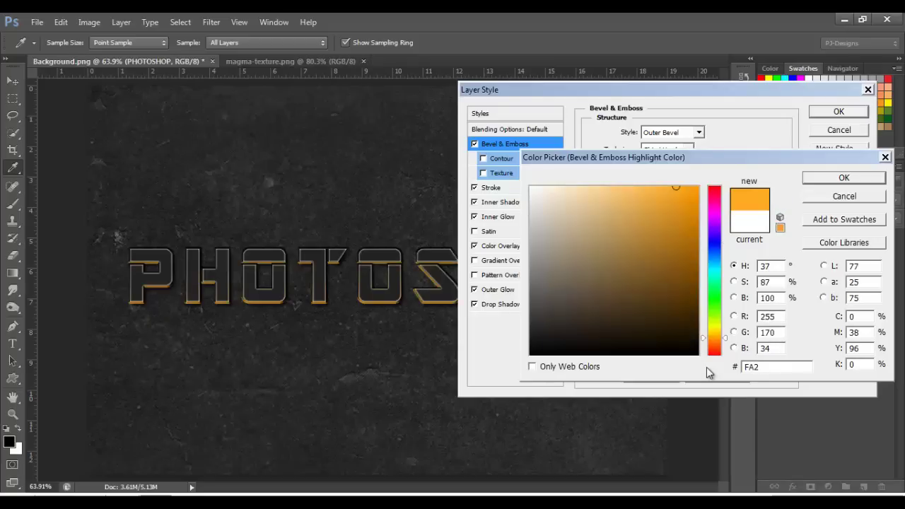
type("A")
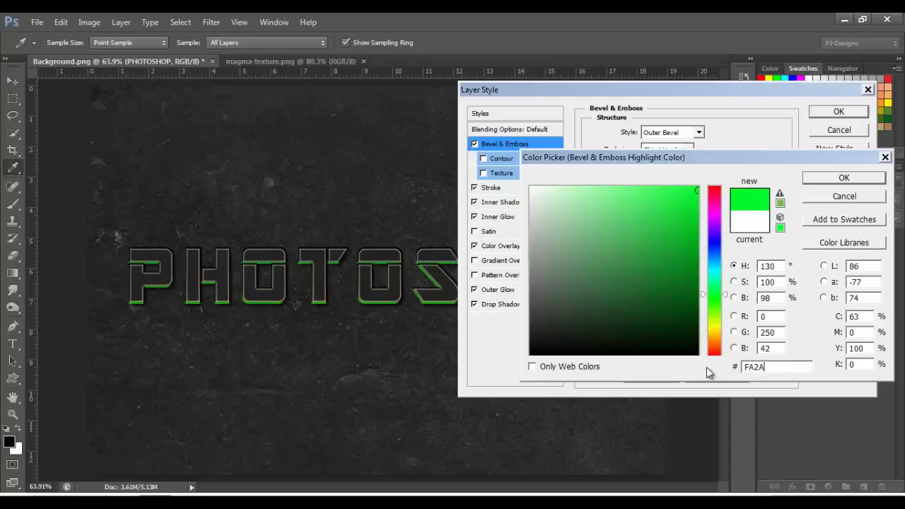
type("0F")
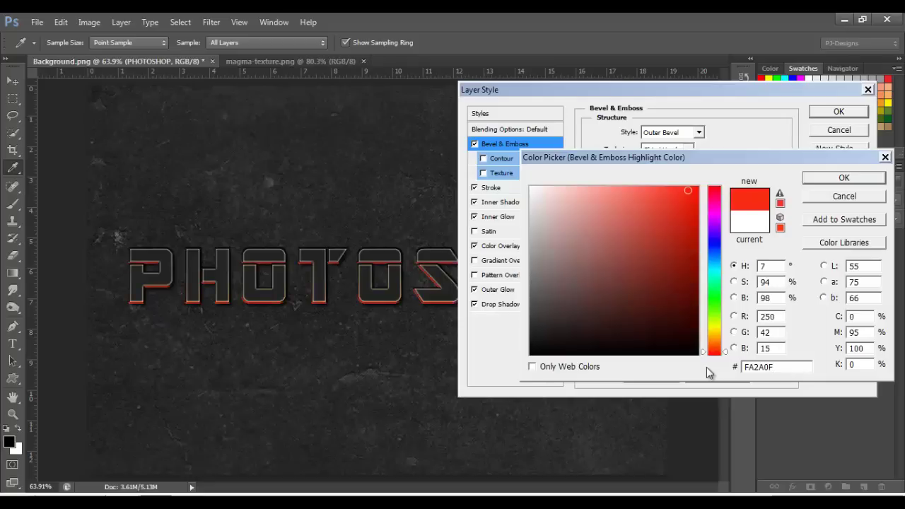
left_click(831, 181)
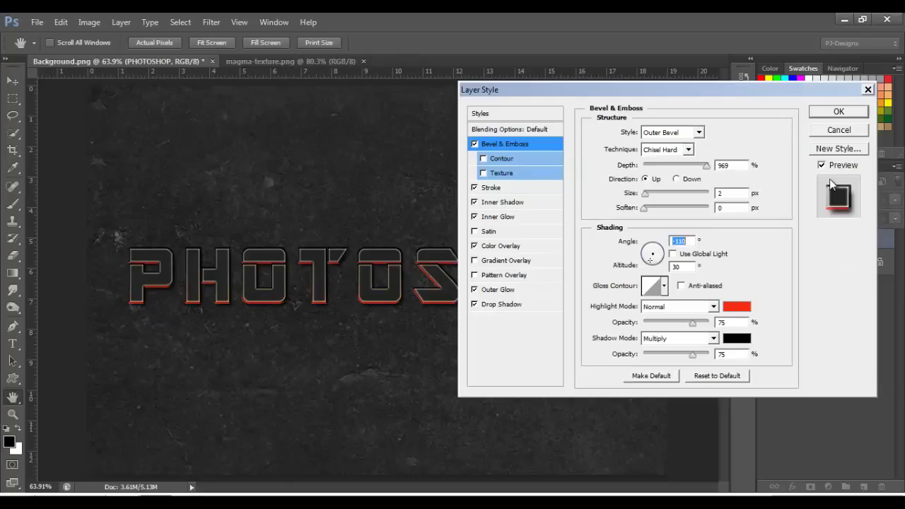
left_click_drag(697, 325, 711, 323)
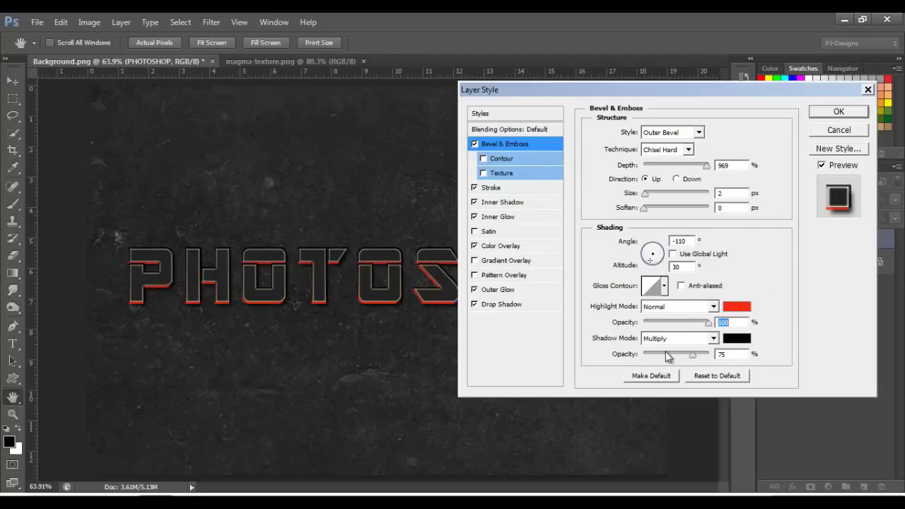
- Set the bevel shadow to Normal blending with colour #191614 and raise its opacity to the maximum
left_click(713, 339)
left_click(651, 20)
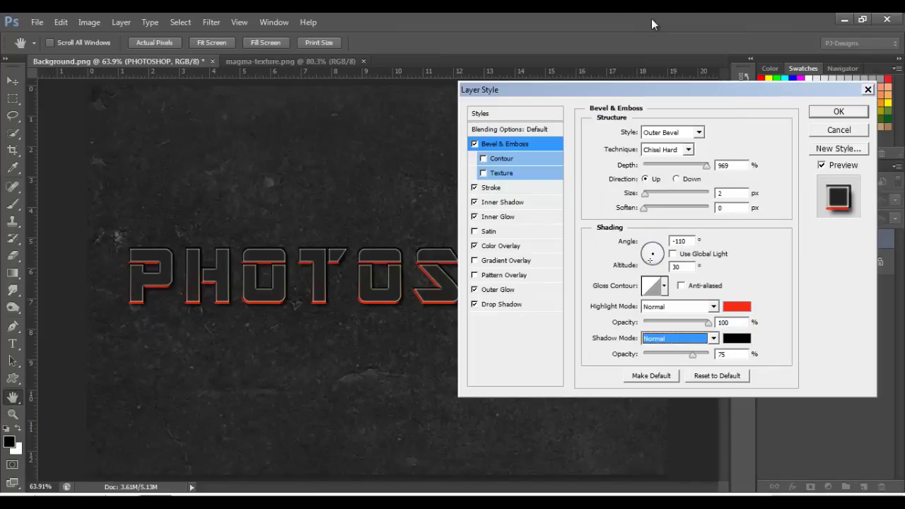
left_click(735, 339)
left_click(775, 366)
left_click_drag(775, 366, 725, 368)
type("1")
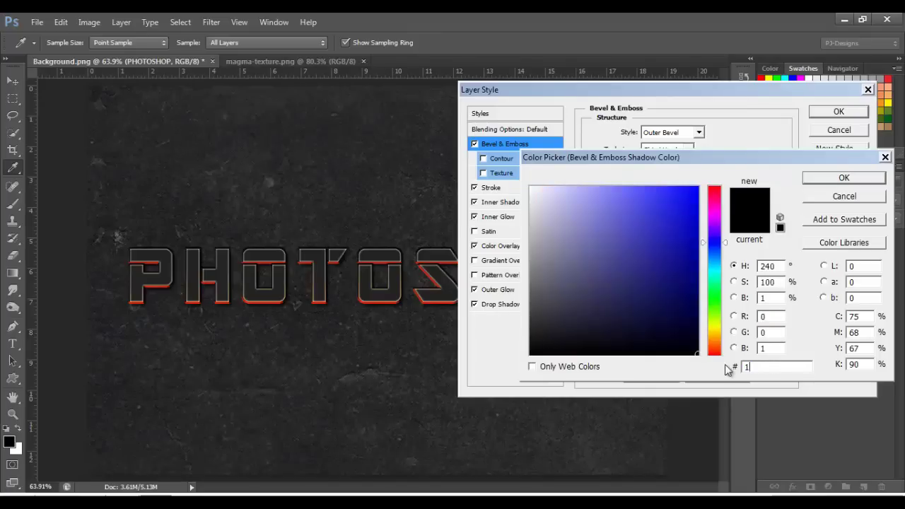
type("91614")
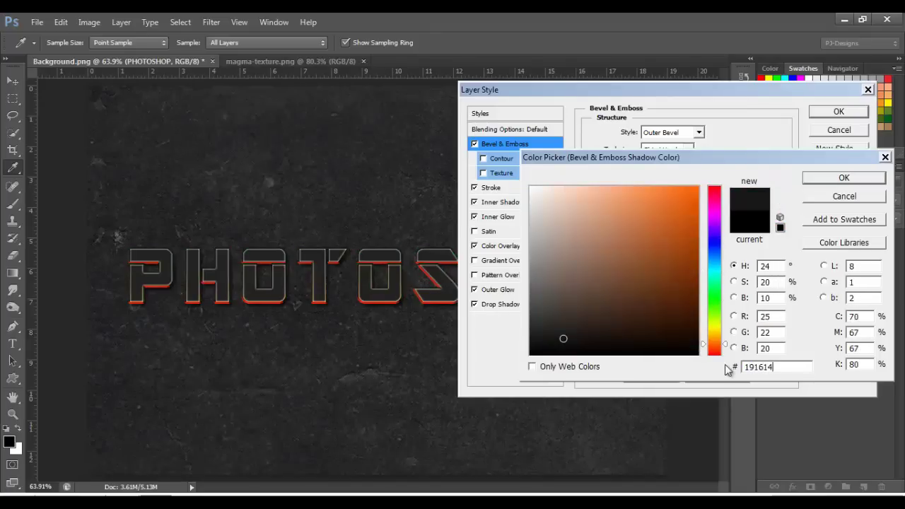
left_click(838, 178)
left_click_drag(693, 354, 709, 354)
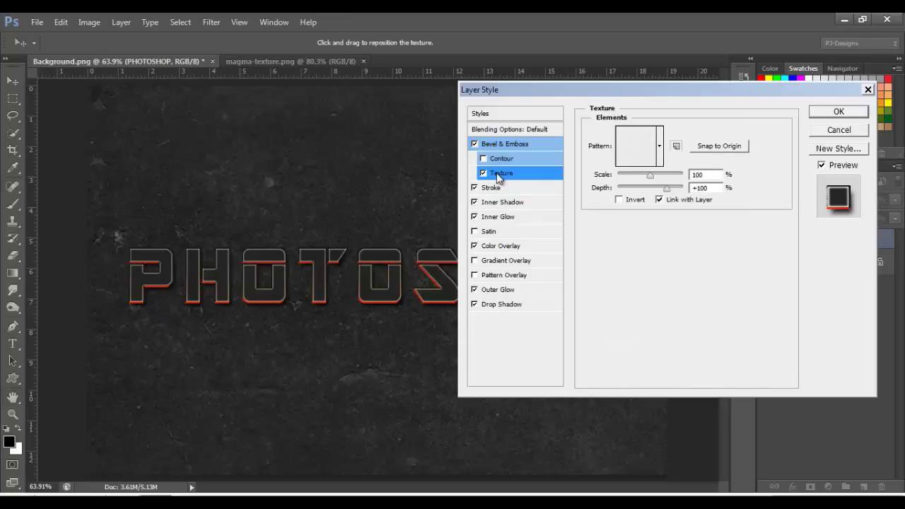
- Give the bevel the grey rough-stone texture pattern at 48% scale and -22% depth, and apply the layer style
left_click(661, 153)
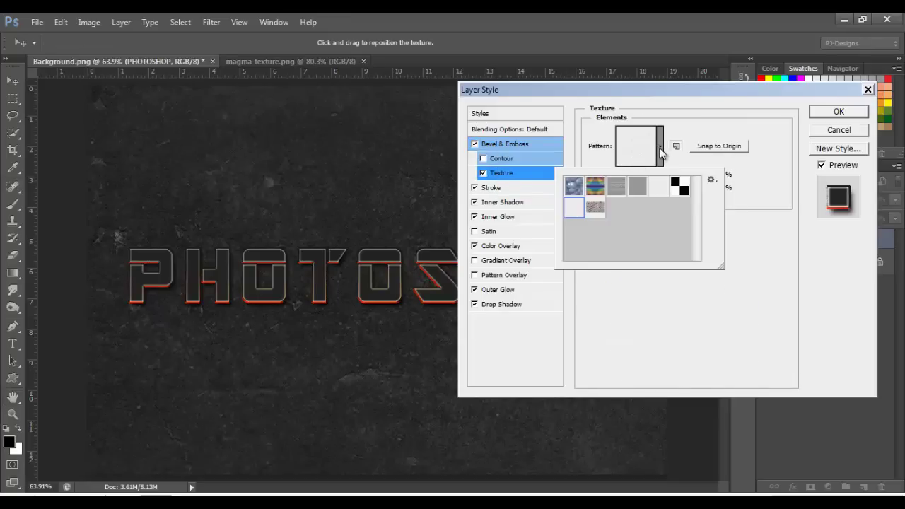
left_click(595, 210)
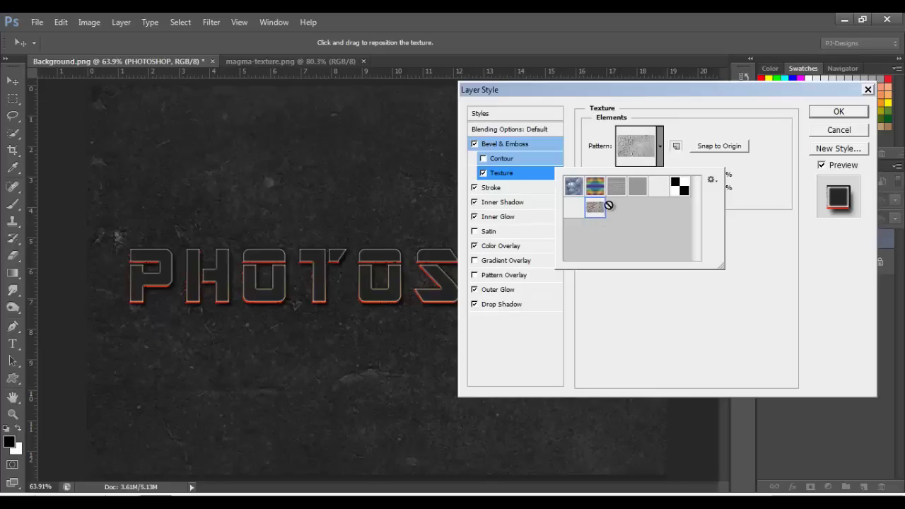
left_click(661, 153)
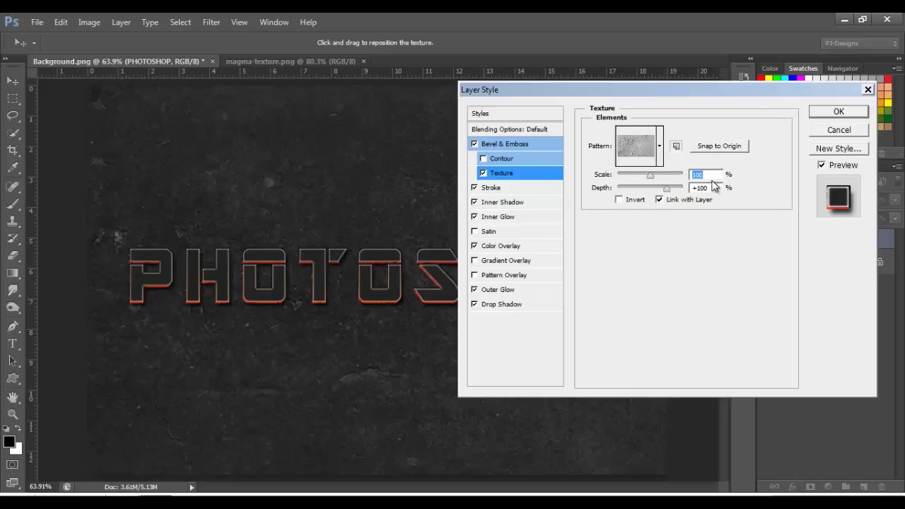
type("48")
key("Tab")
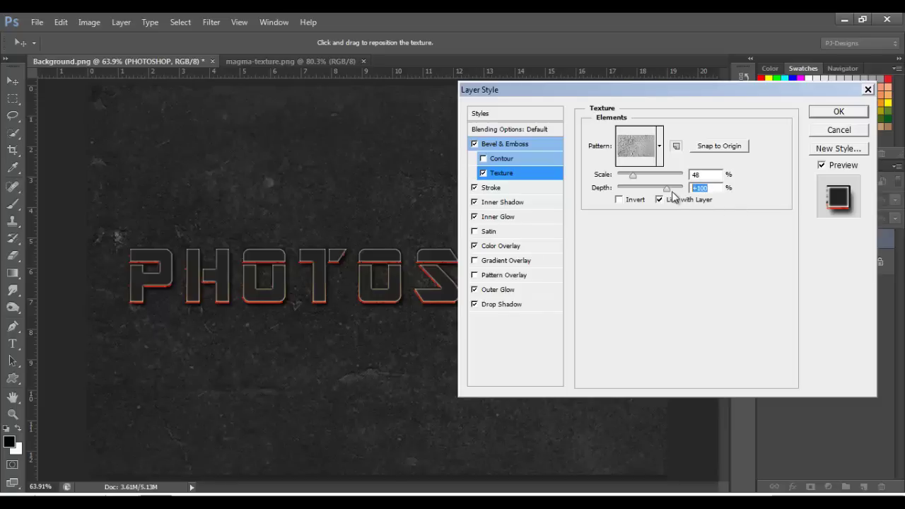
type("-22")
left_click(828, 109)
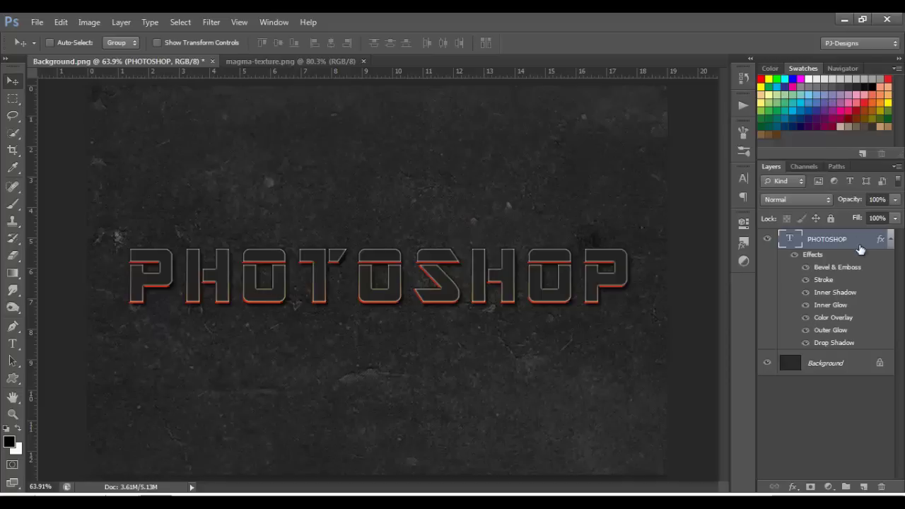
- Duplicate the PHOTOSHOP text layer and remove all layer effects from the copy
left_click(891, 239)
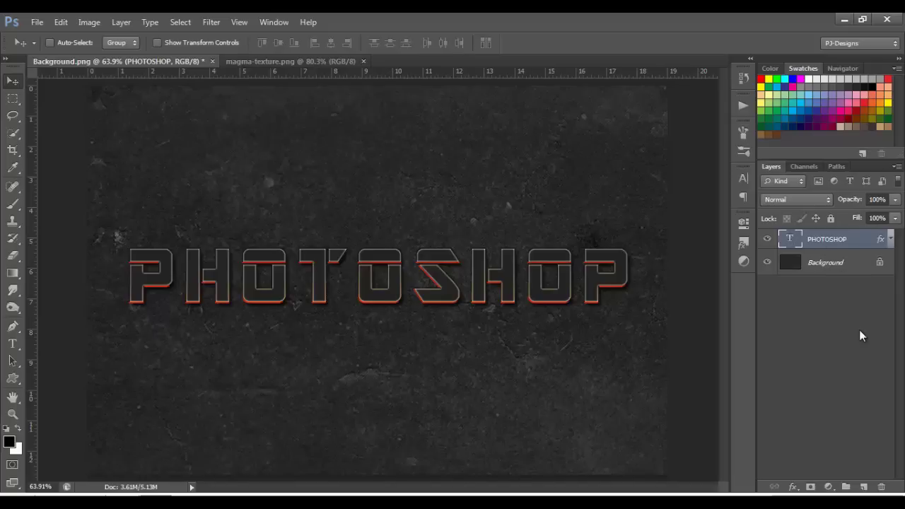
key("ctrl+j")
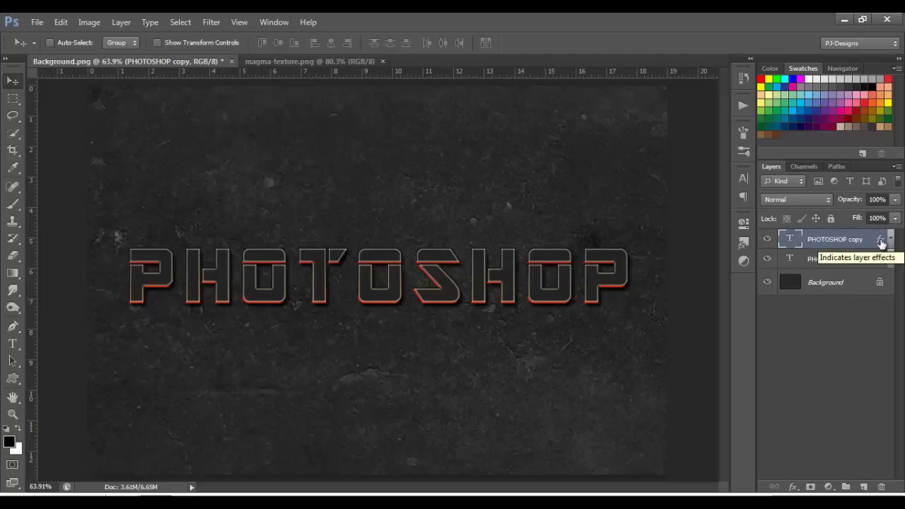
left_click_drag(877, 489, 881, 488)
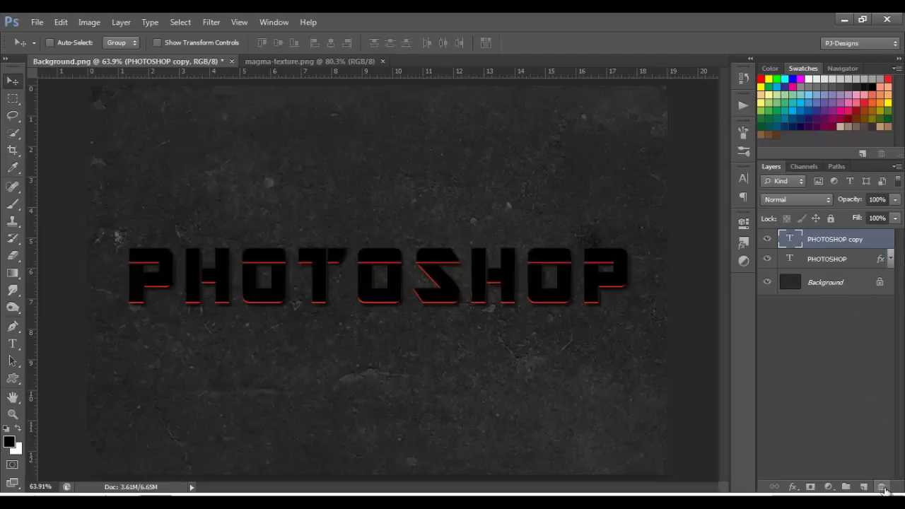
- Set the fill of the PHOTOSHOP copy layer to 0%
left_click(895, 218)
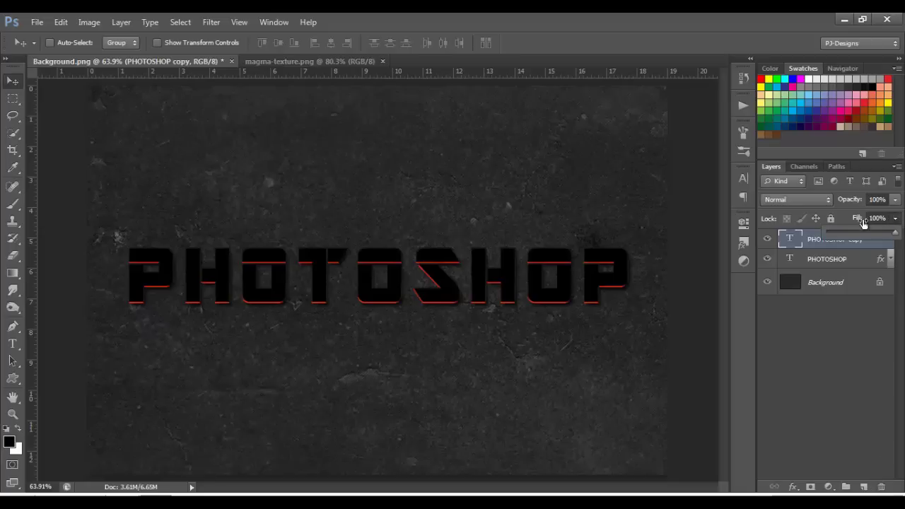
left_click_drag(895, 234, 815, 225)
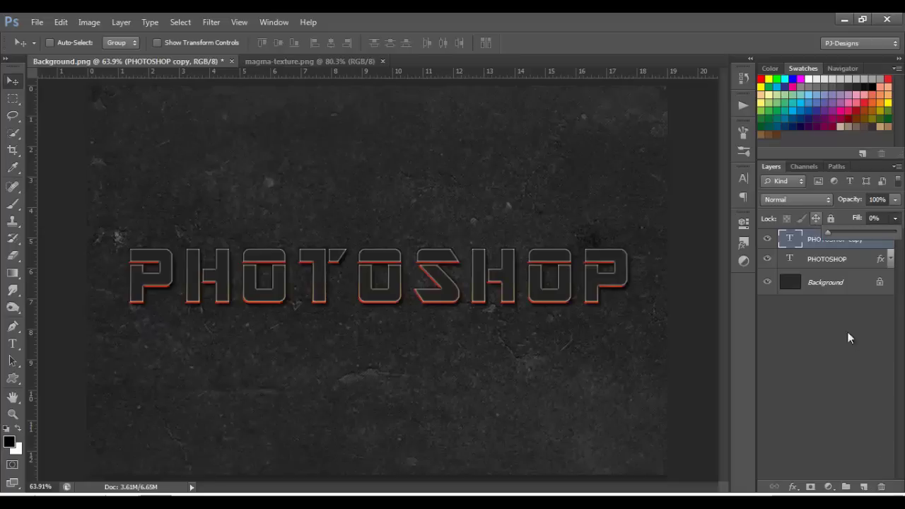
left_click(866, 410)
- Add an inner shadow with Color Dodge blending to the PHOTOSHOP copy layer
left_click(884, 244)
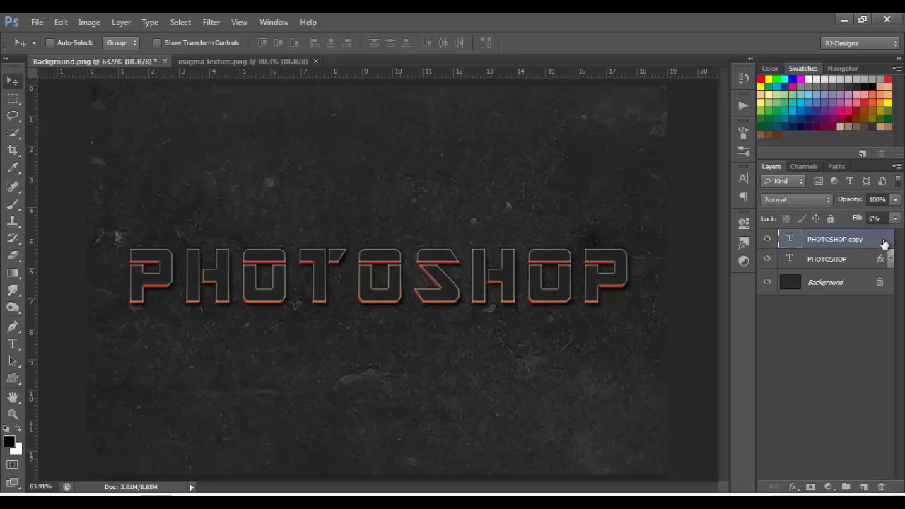
double_click(884, 244)
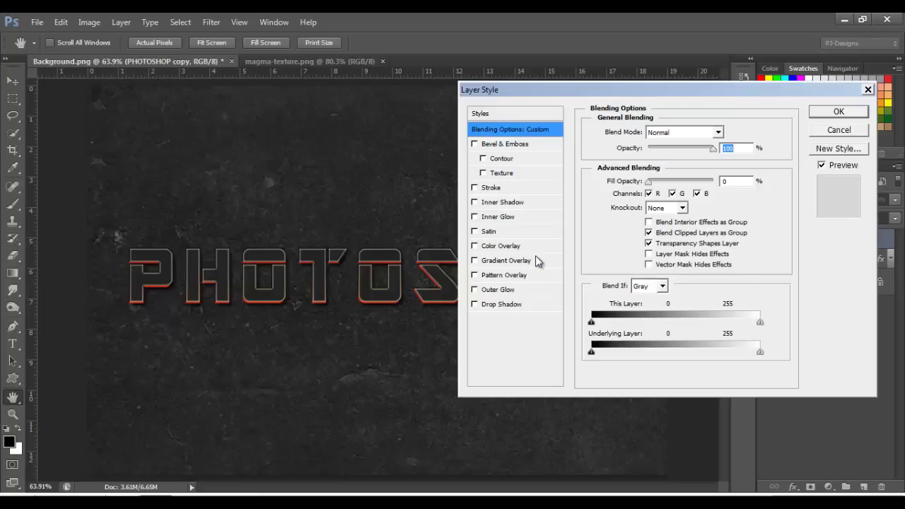
left_click(524, 203)
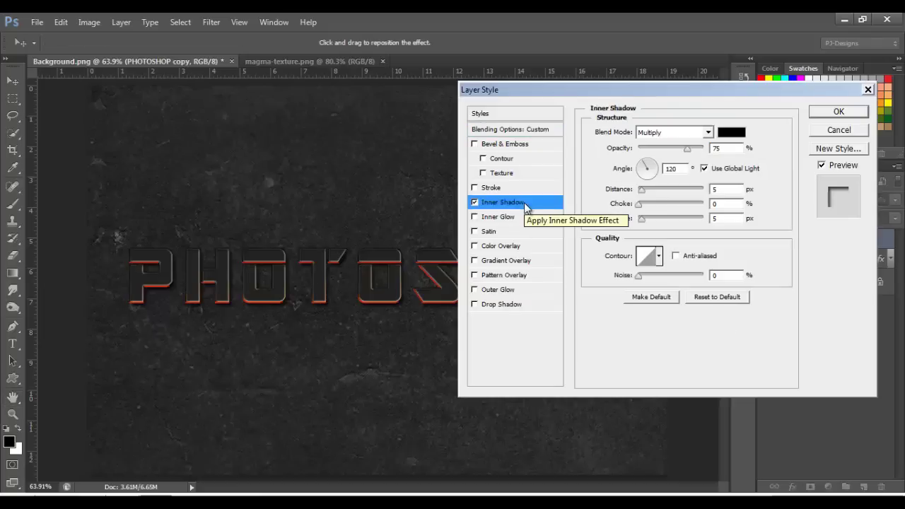
left_click(708, 133)
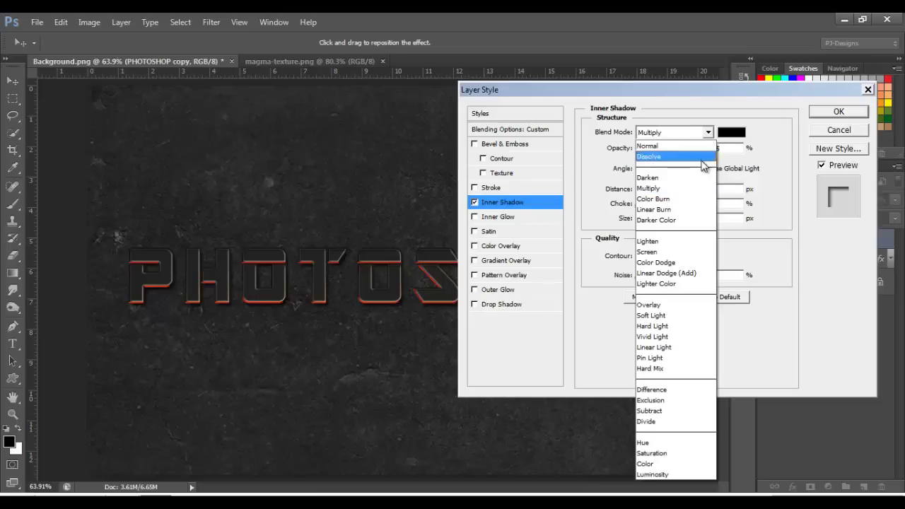
left_click(685, 261)
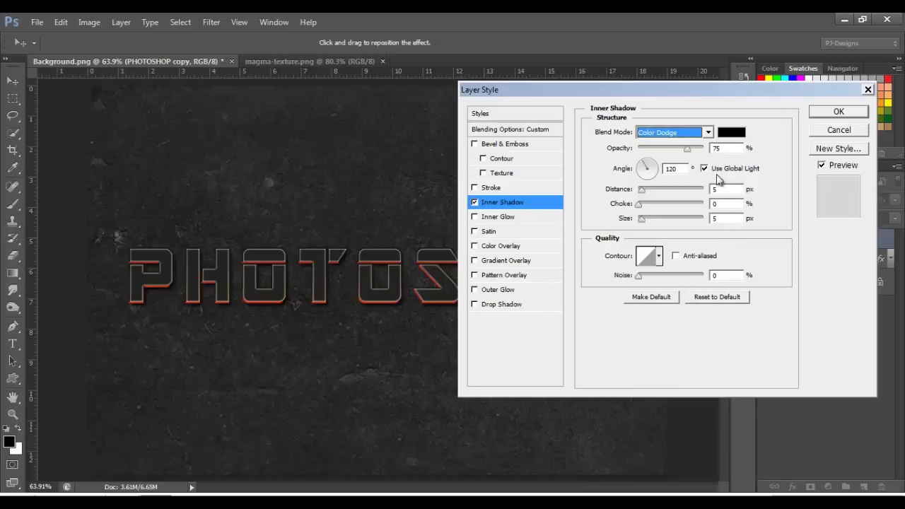
- Set the inner shadow's colour to #F28627 and its opacity to 100%
left_click(733, 134)
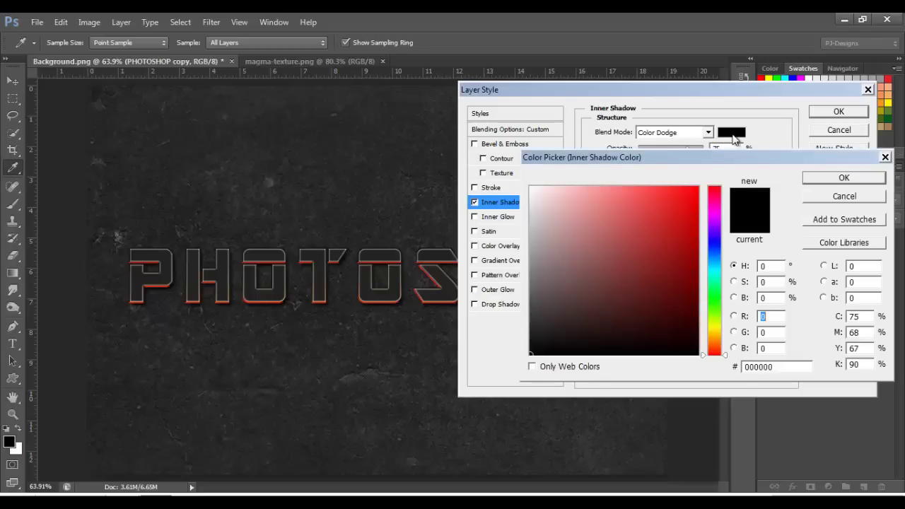
left_click(769, 366)
type("F2")
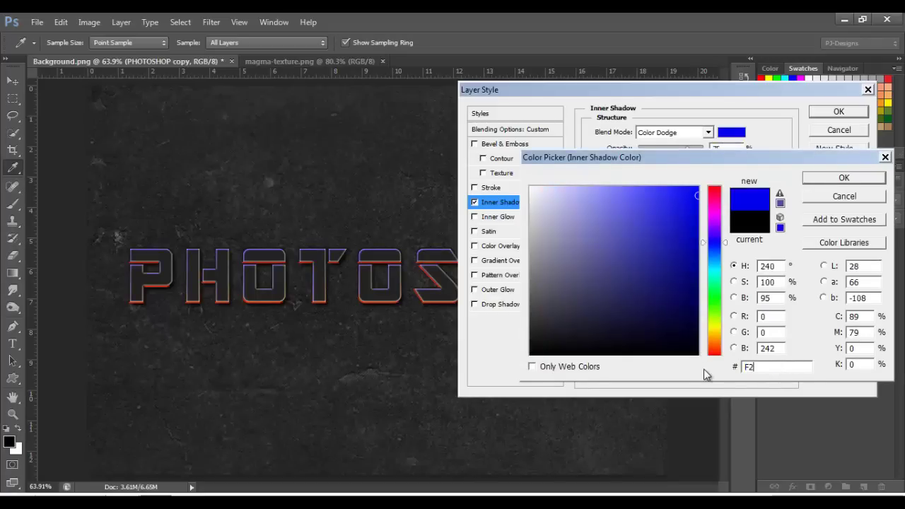
type("8627")
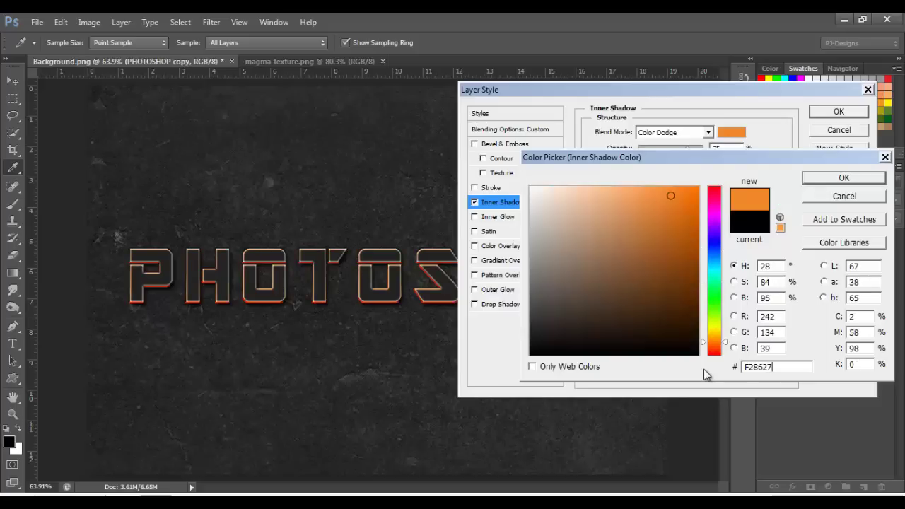
left_click(813, 181)
left_click_drag(686, 150, 728, 151)
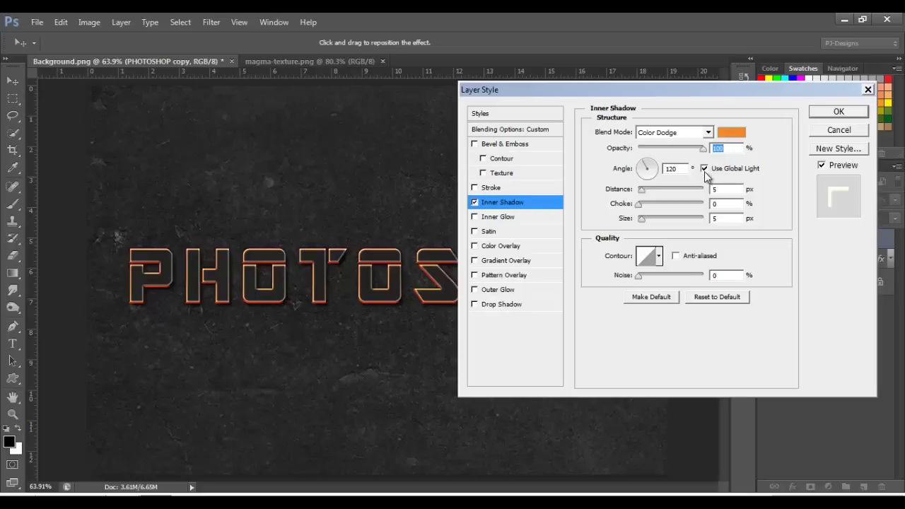
- Turn off global light for the inner shadow and set its angle to -90°, distance to 10 px and size to 24 px
left_click(705, 170)
left_click_drag(677, 170, 667, 172)
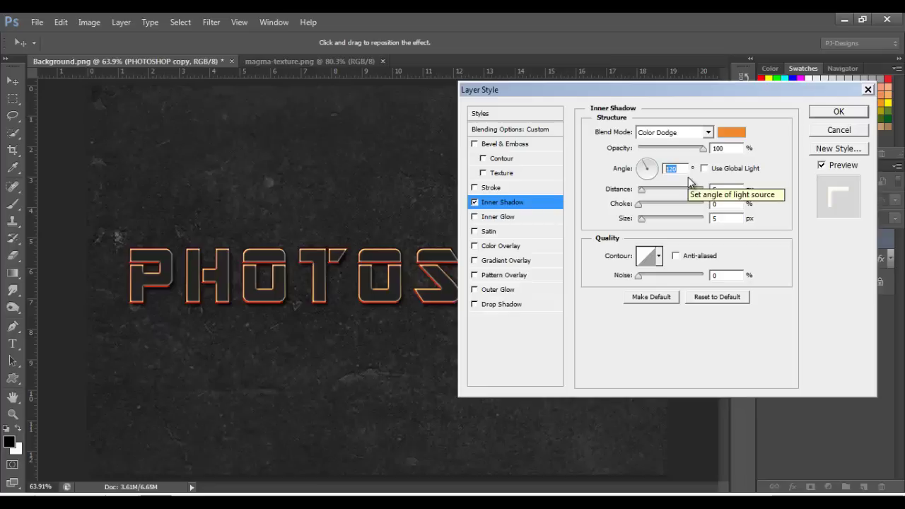
type("-90")
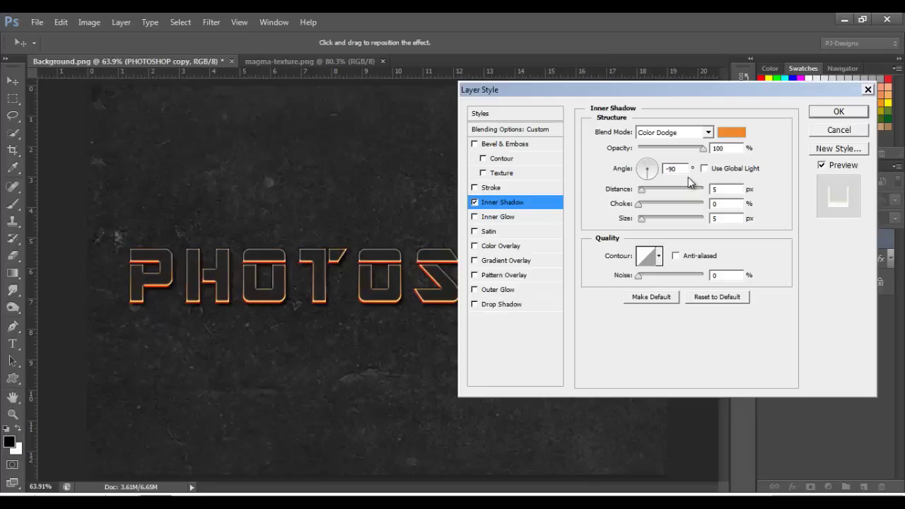
left_click_drag(723, 189, 704, 198)
type("10")
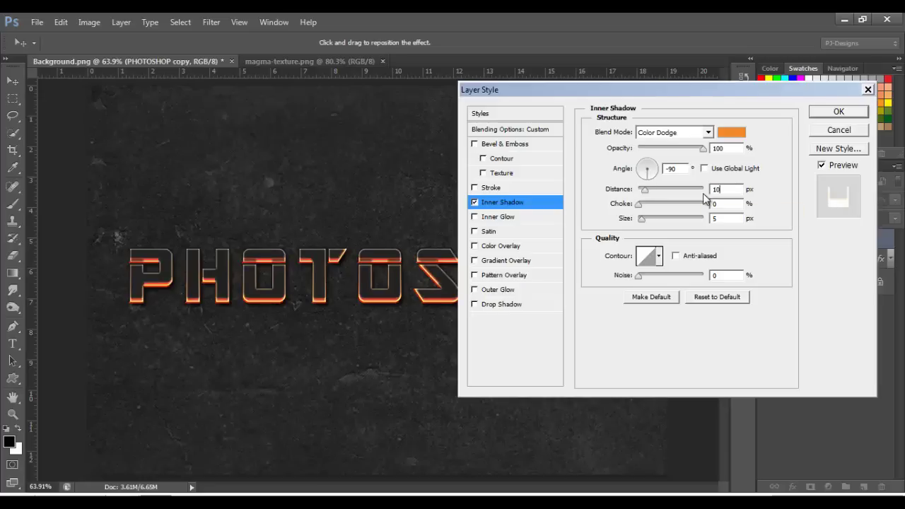
left_click_drag(724, 218, 704, 225)
type("24")
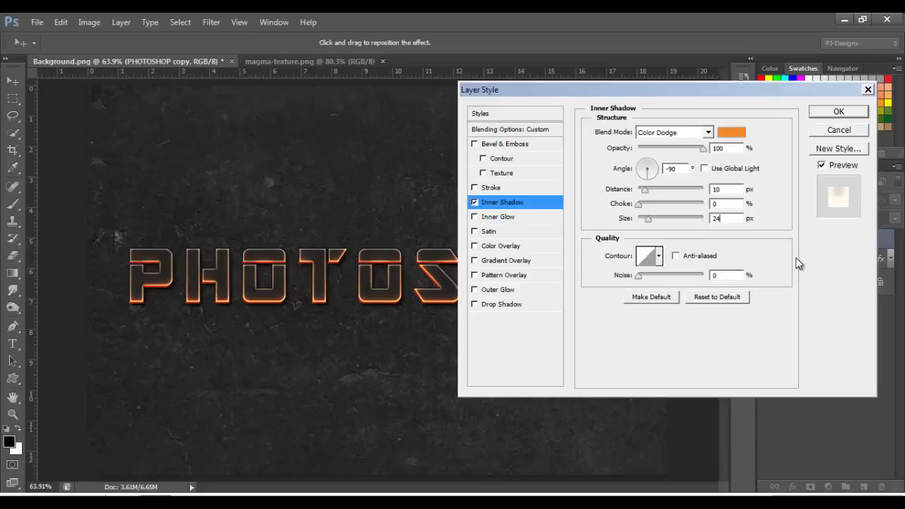
- Add an inner glow to the text copy with Overlay blending and 24% opacity
left_click(505, 217)
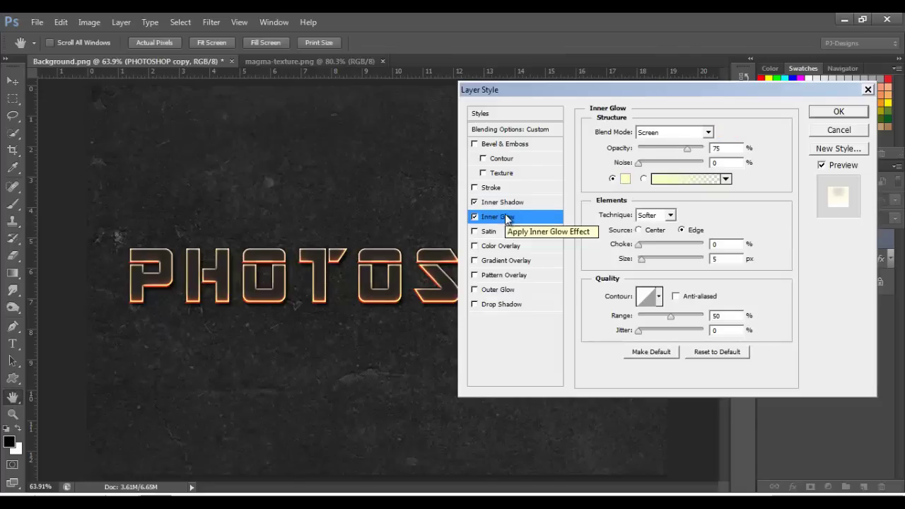
left_click(709, 133)
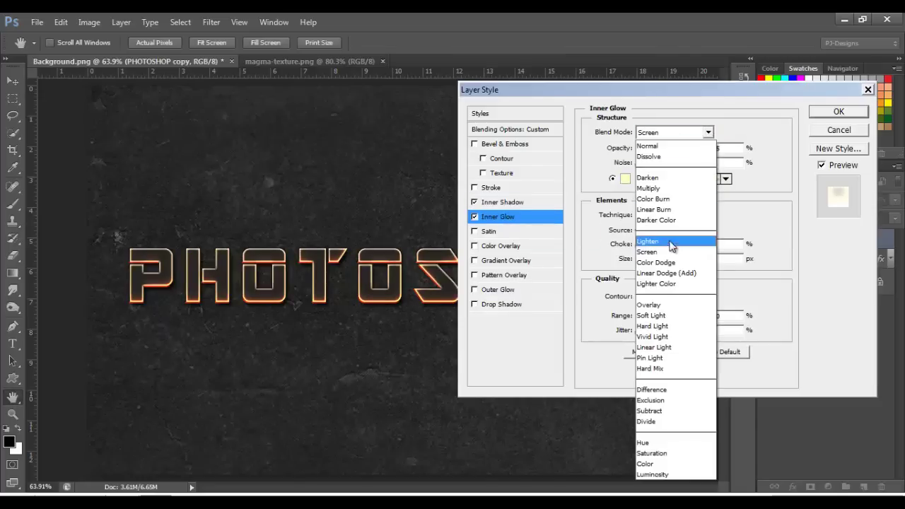
left_click(650, 305)
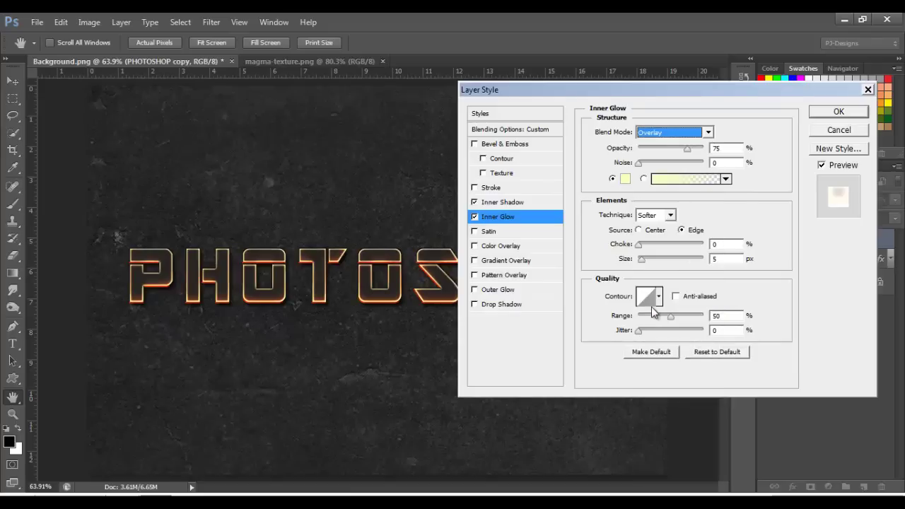
double_click(730, 146)
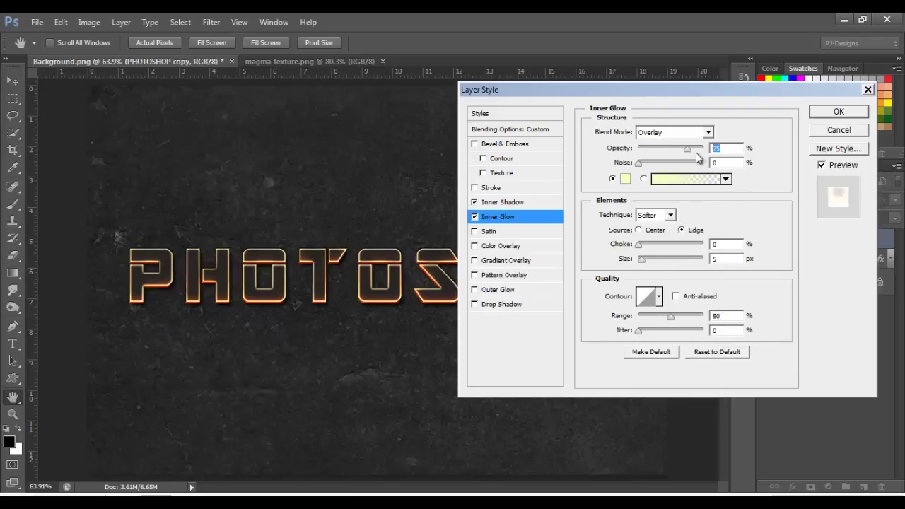
type("24")
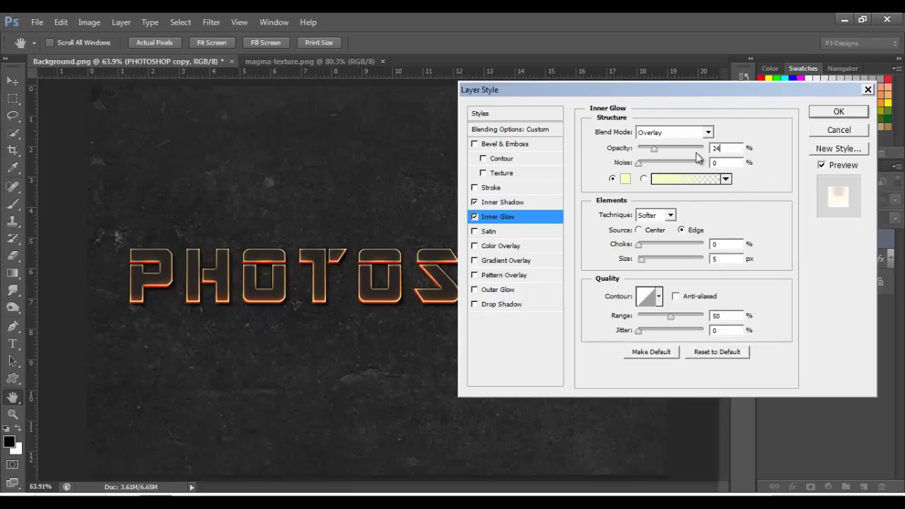
- Set the inner glow's colour to #FCFCFC, its source to Center and its size to 31 px
left_click(625, 178)
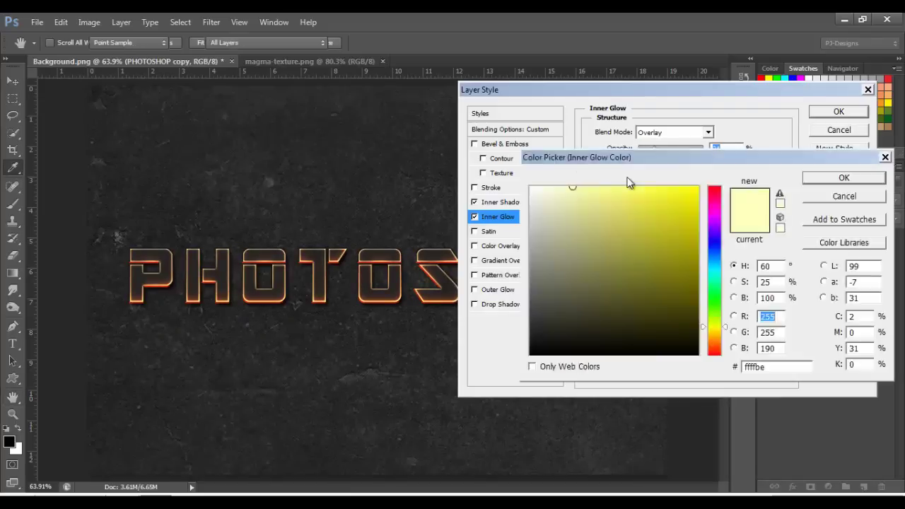
left_click_drag(765, 366, 736, 377)
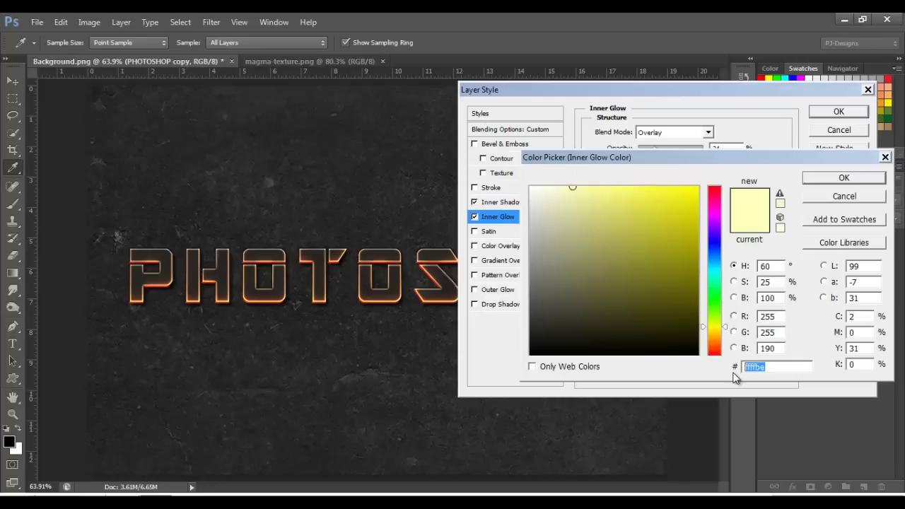
type("F")
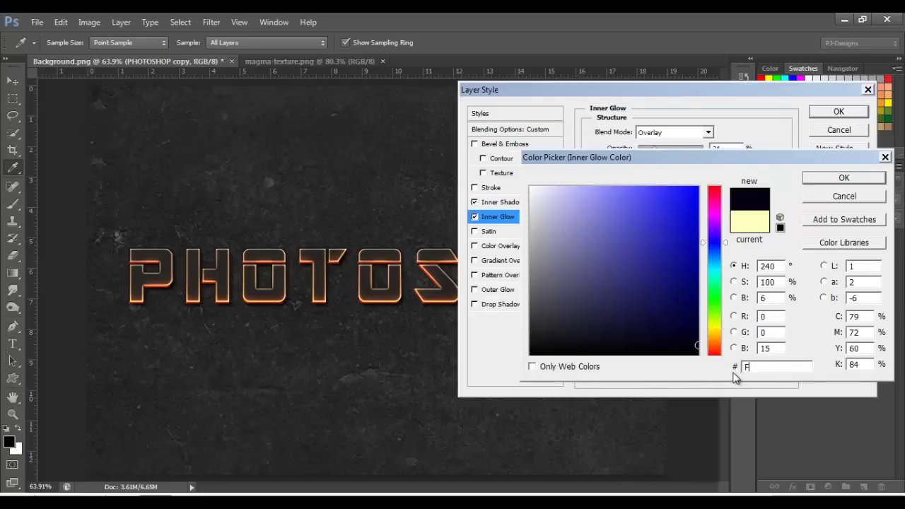
type("CFCFC")
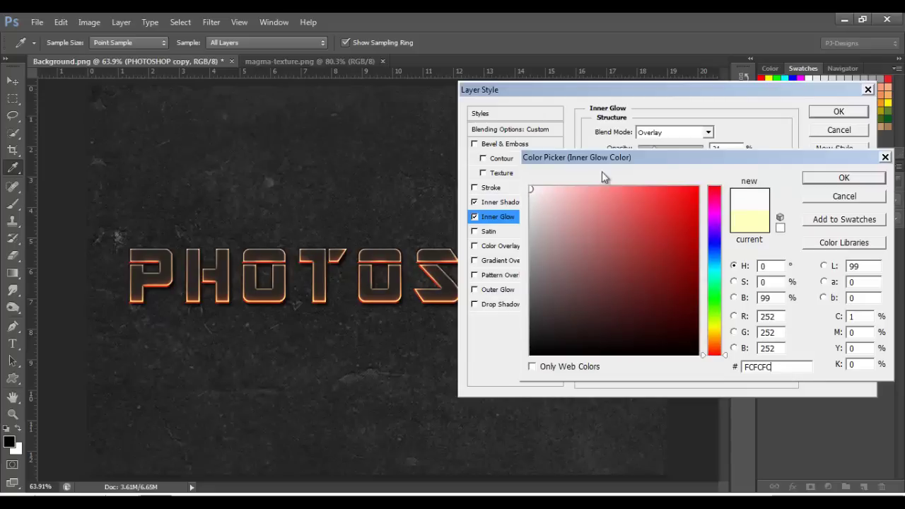
left_click(832, 178)
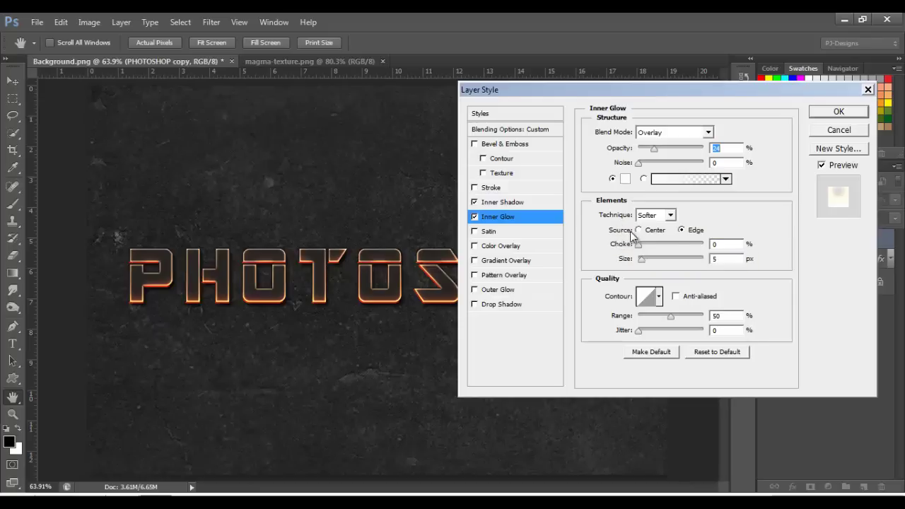
left_click(638, 230)
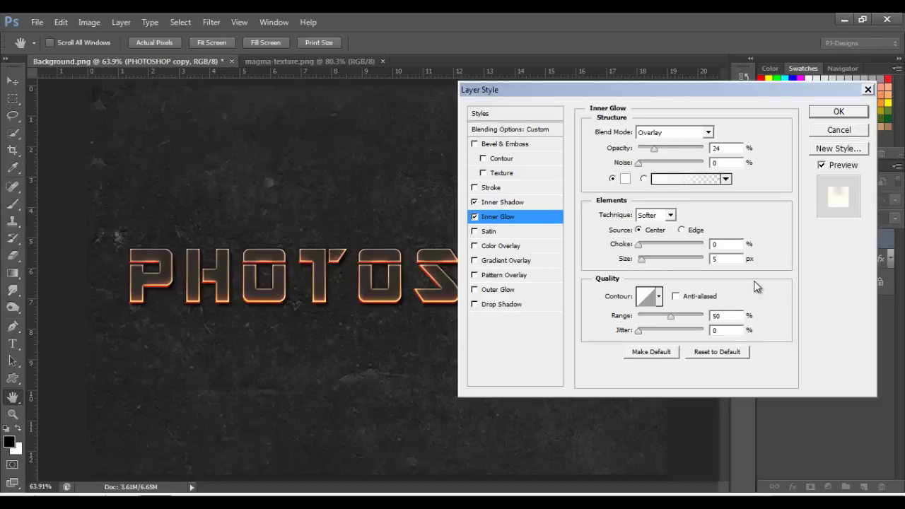
type("31")
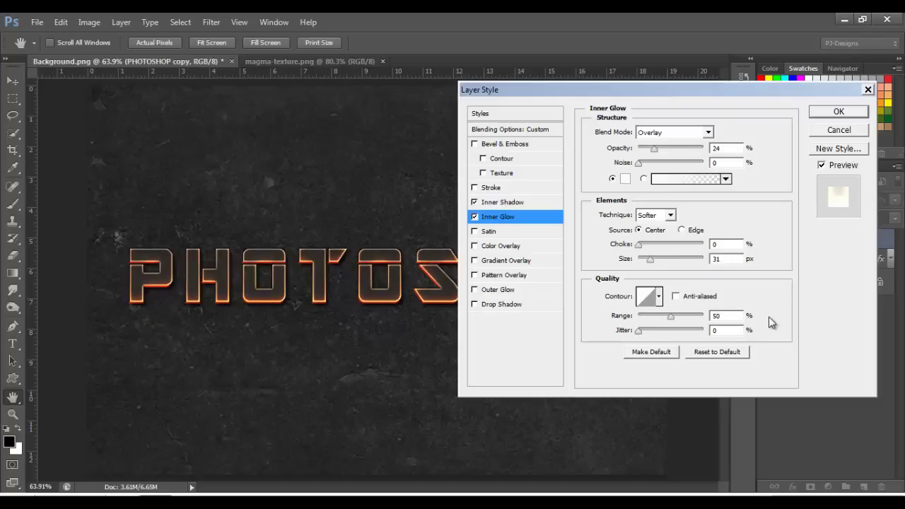
- Add a Bevel & Emboss effect with a 30 px size, global light off and a 39° altitude
left_click(517, 144)
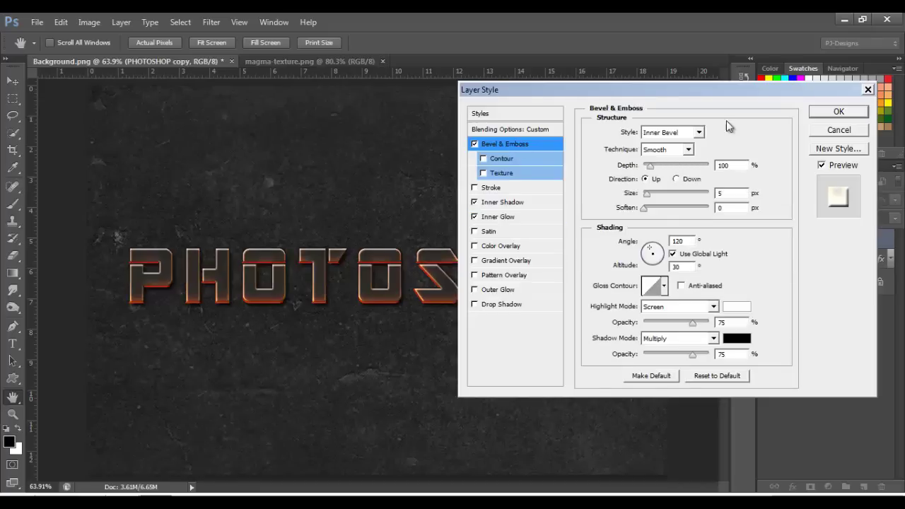
double_click(731, 196)
type("30")
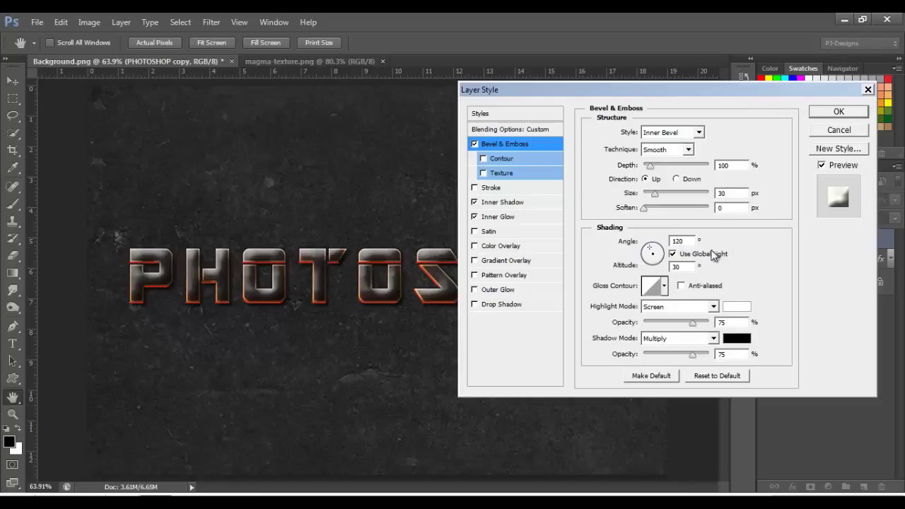
left_click(673, 255)
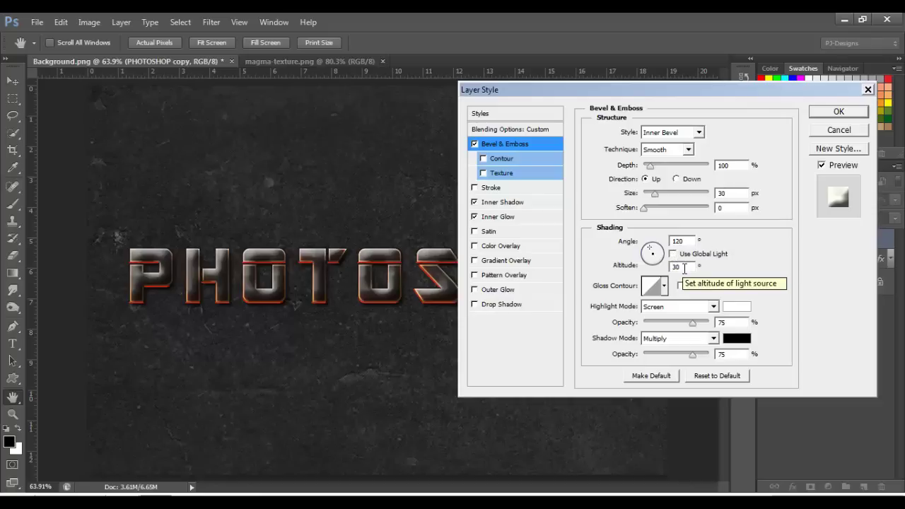
left_click(684, 267)
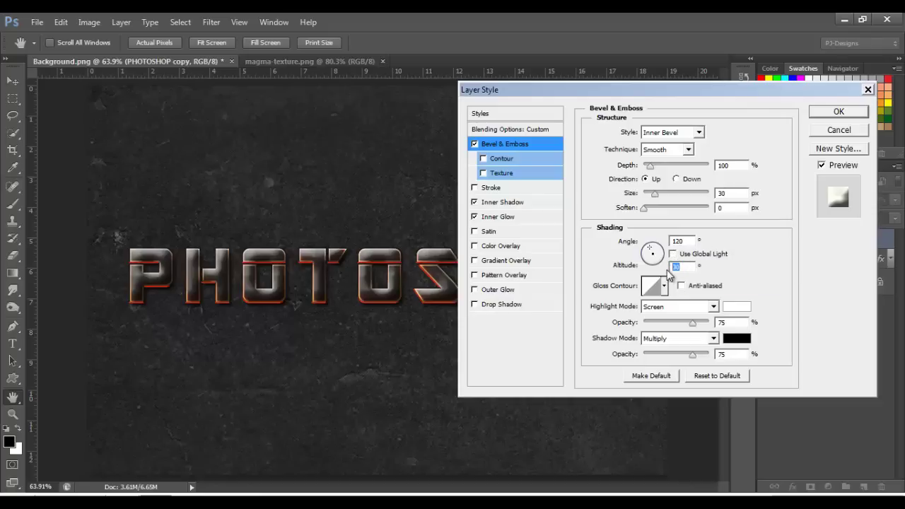
type("35")
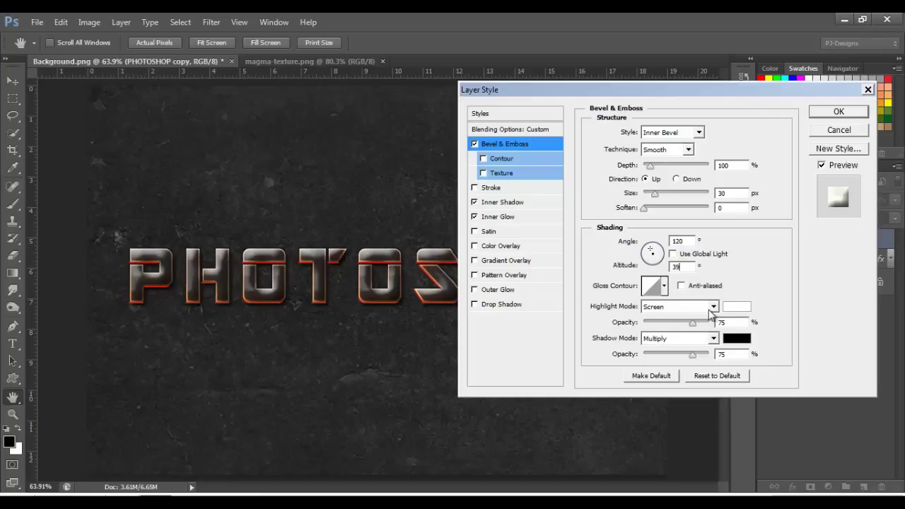
- Set the bevel highlight to Saturation mode with black #000000 and 100% opacity
left_click(713, 308)
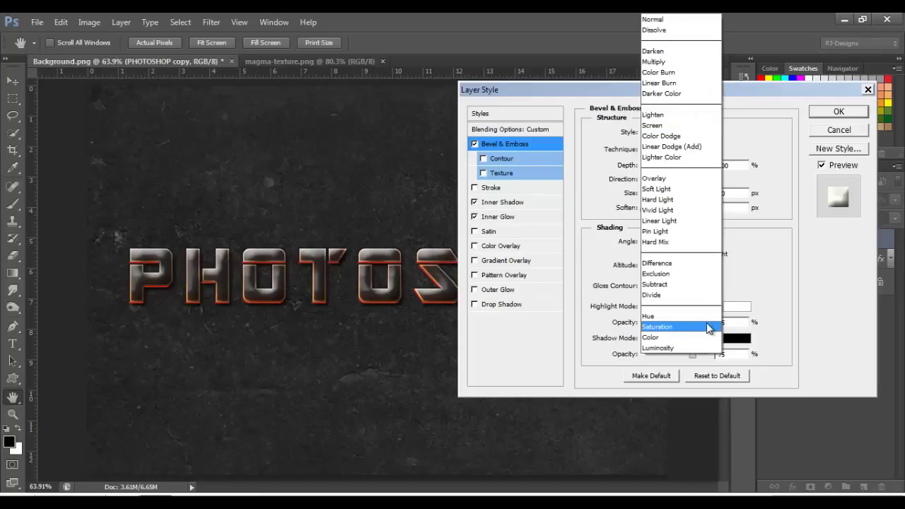
left_click(708, 327)
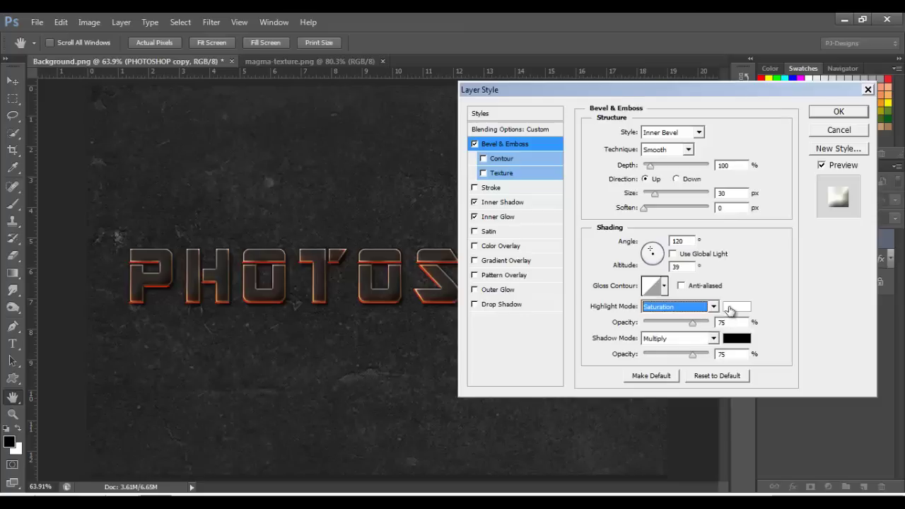
left_click(737, 307)
left_click(572, 329)
left_click_drag(520, 352, 466, 379)
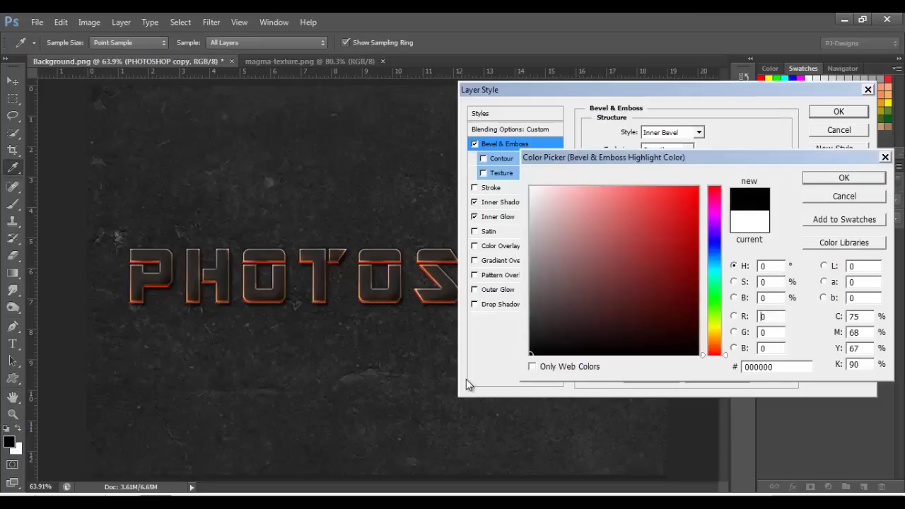
left_click(810, 179)
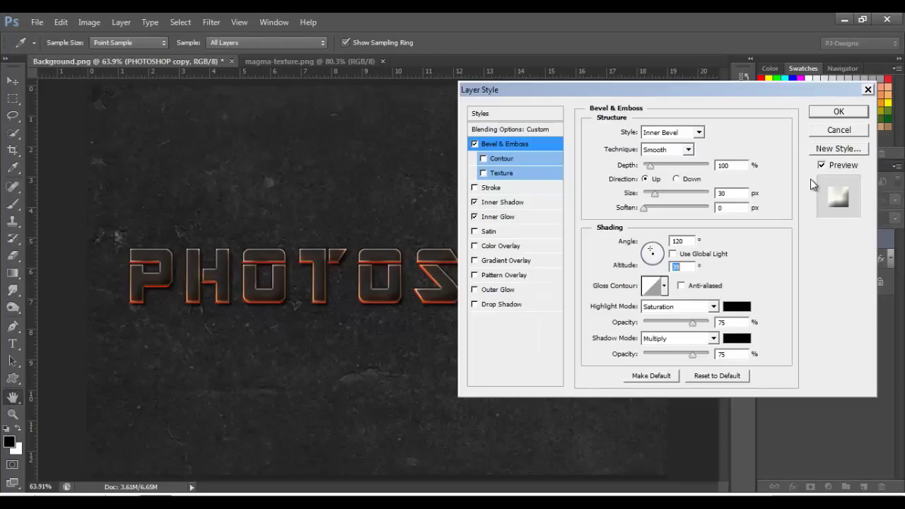
left_click_drag(694, 326, 712, 324)
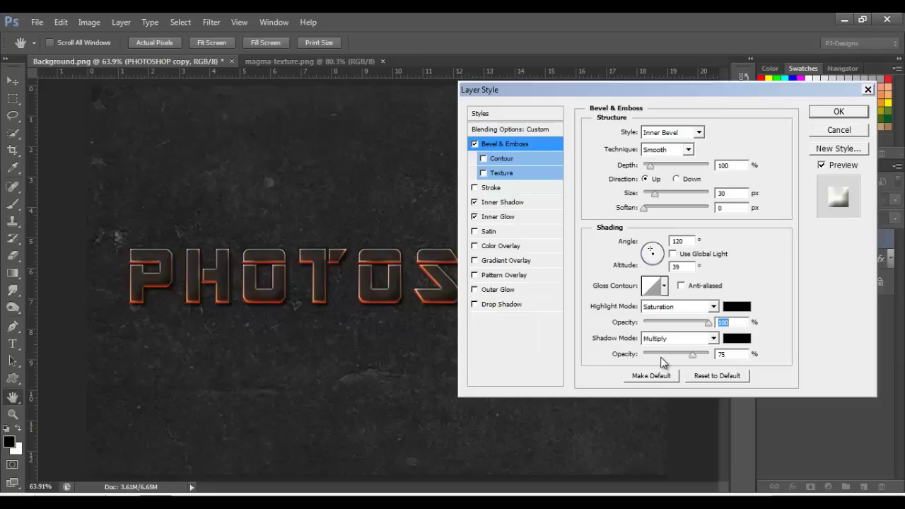
- Set the bevel shadow to Overlay mode with 57% opacity
left_click(699, 340)
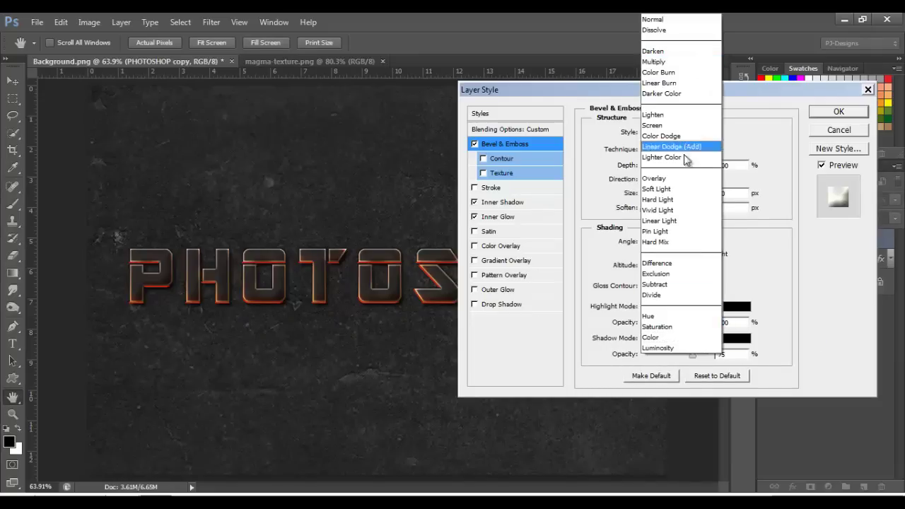
left_click(685, 187)
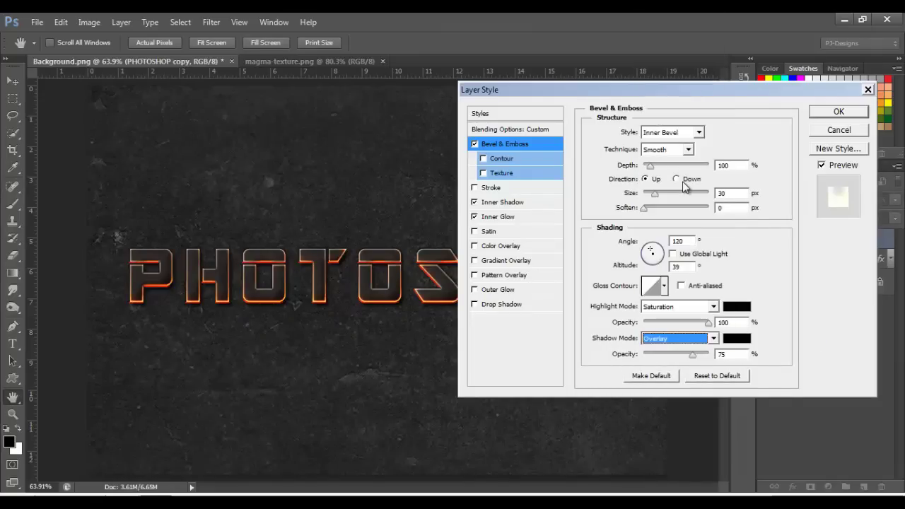
left_click(725, 355)
type("57")
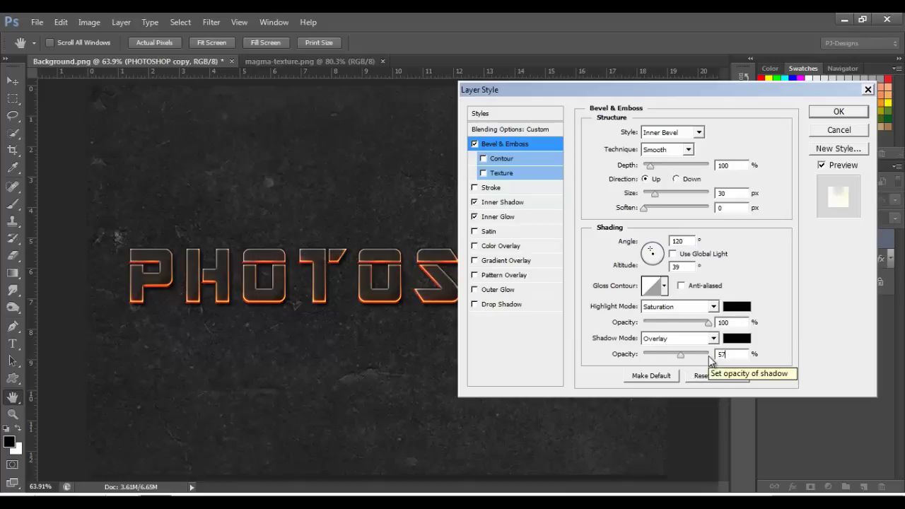
- Add a Pattern Overlay to the text copy with Pin Light blending and the cracked magma texture pattern
left_click(539, 278)
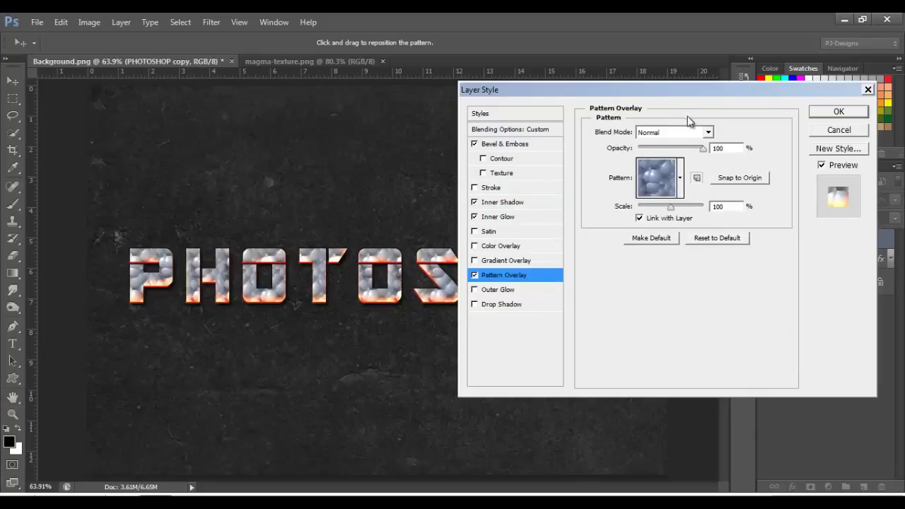
left_click(708, 132)
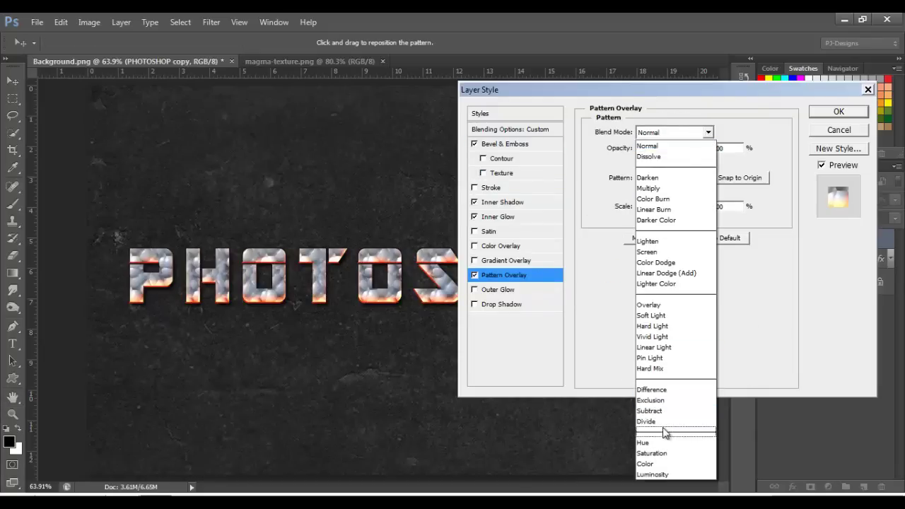
left_click(673, 358)
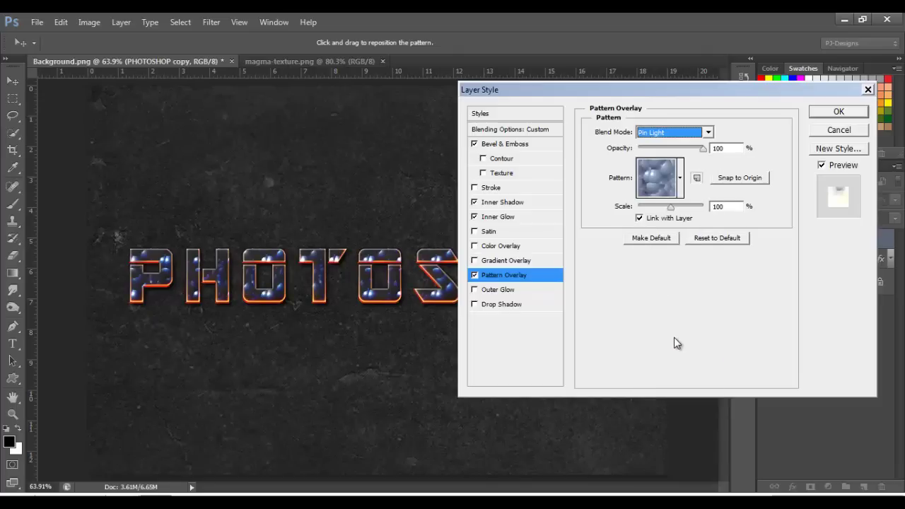
left_click(679, 180)
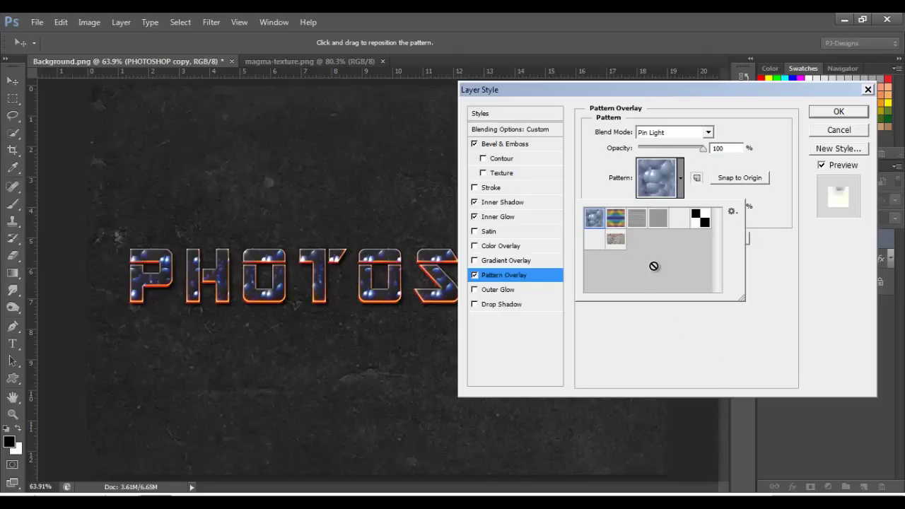
left_click(617, 240)
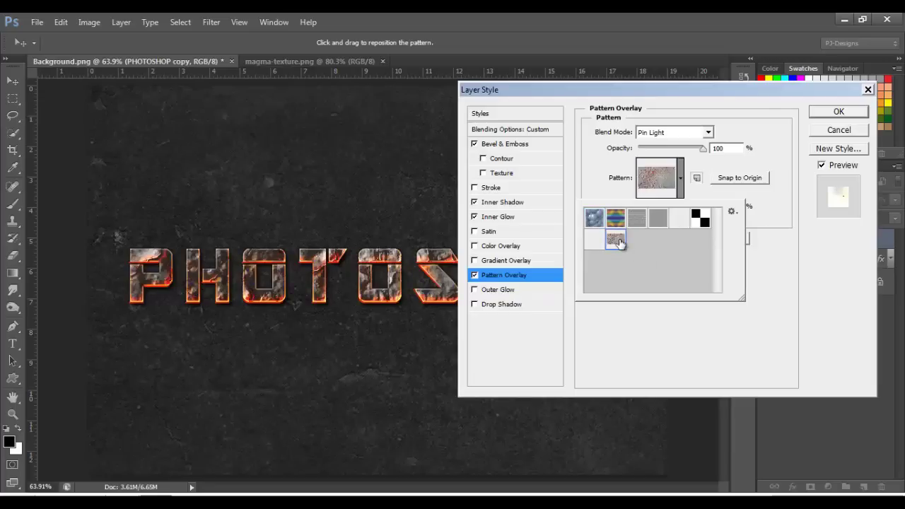
left_click(681, 181)
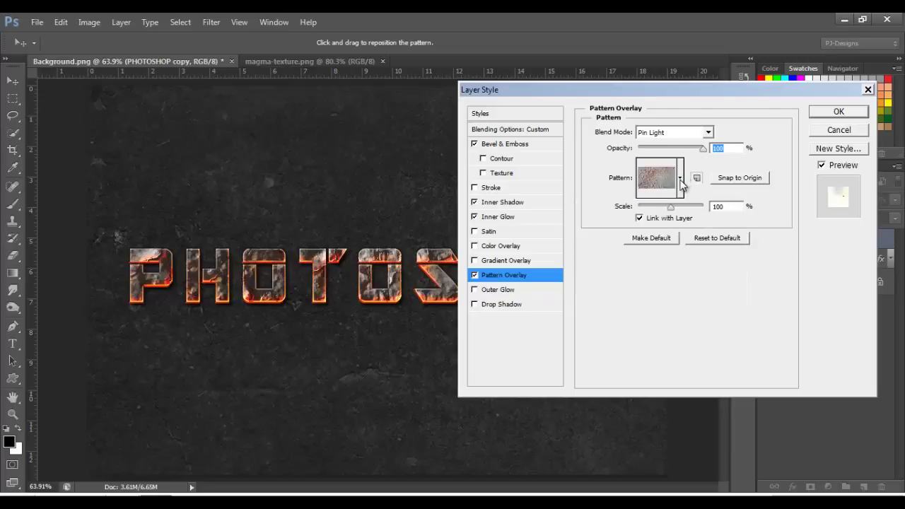
- Set the pattern overlay's scale to 50%, apply the layer style and collapse the text copy's effects list
left_click(724, 206)
type("50")
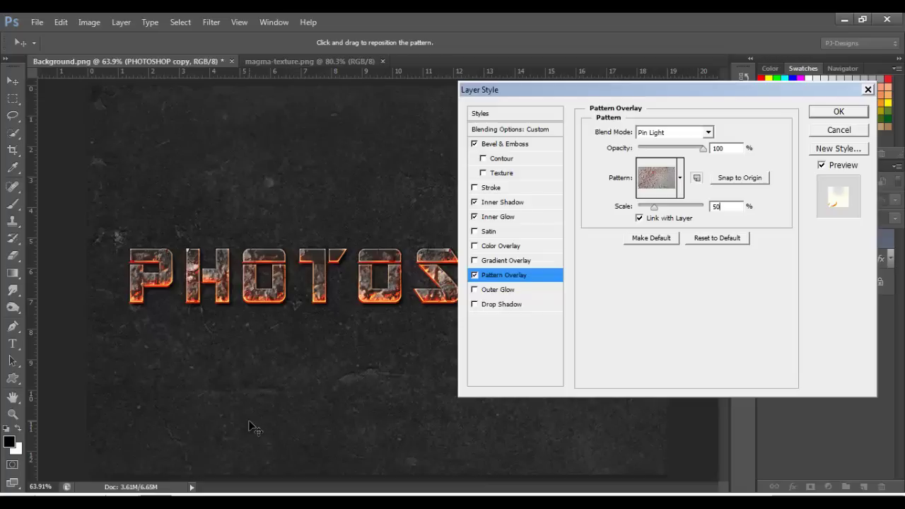
left_click(836, 115)
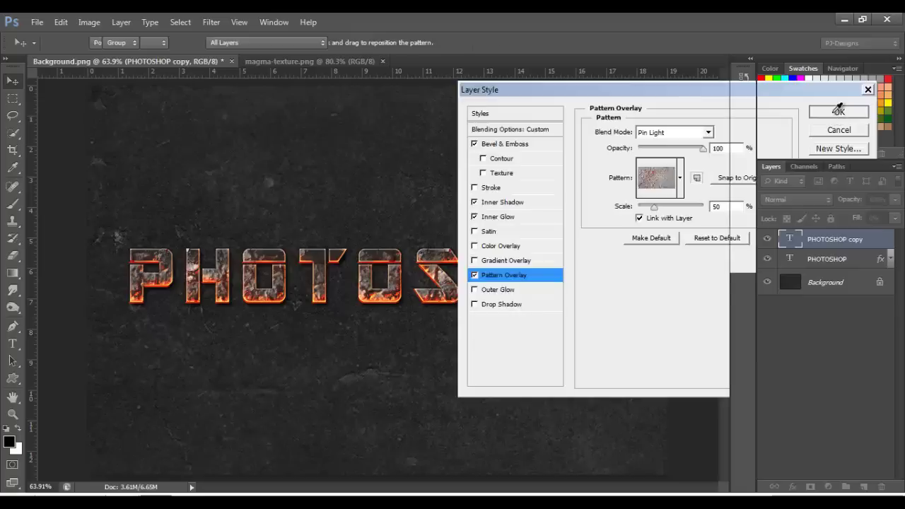
left_click(890, 240)
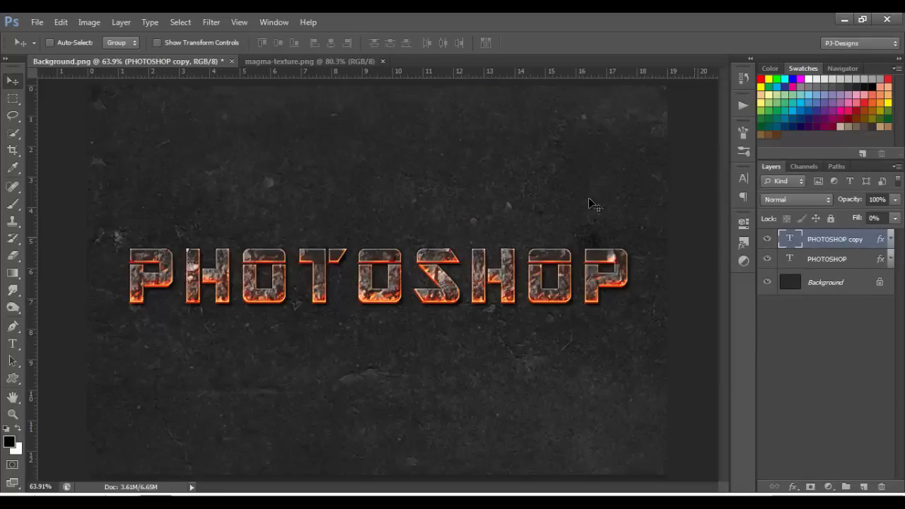
- Copy the magma-texture.png image into Background.png, place its layer beneath both text layers and centre it behind the text
left_click(288, 63)
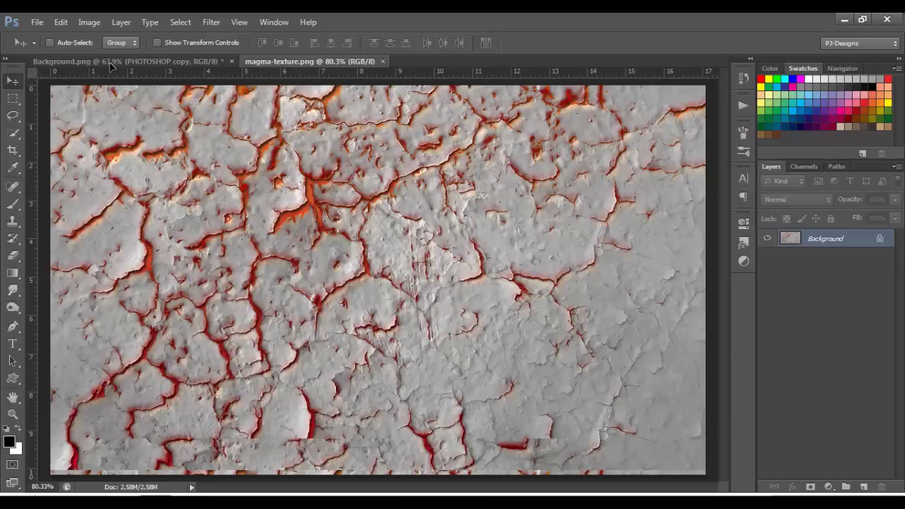
left_click_drag(110, 66, 316, 301)
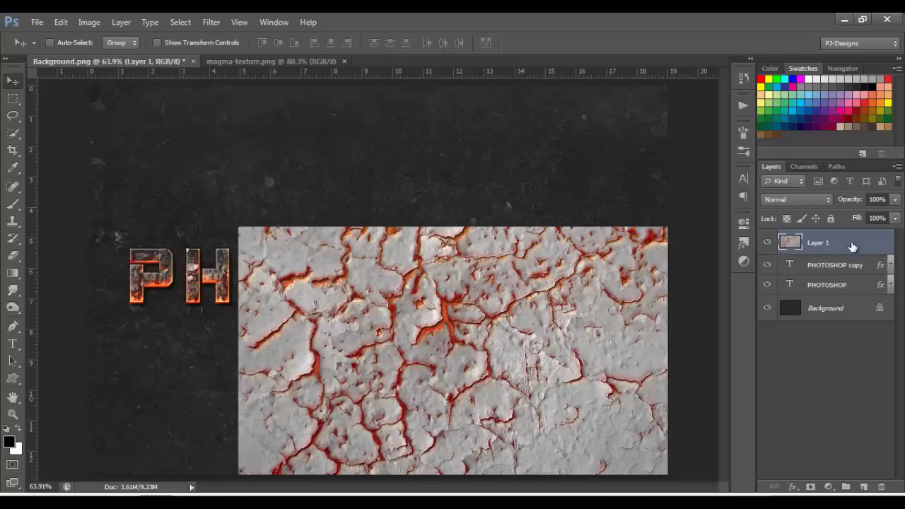
left_click_drag(852, 246, 850, 301)
left_click_drag(824, 247, 832, 295)
left_click_drag(388, 260, 376, 236)
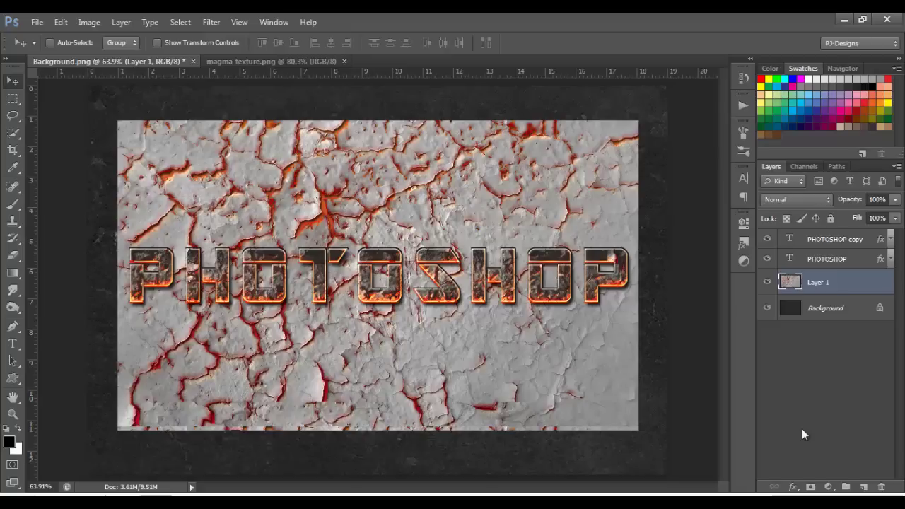
- Set the magma texture layer to Linear Dodge (Add) blending and clip a Gradient Map adjustment to it
left_click(807, 201)
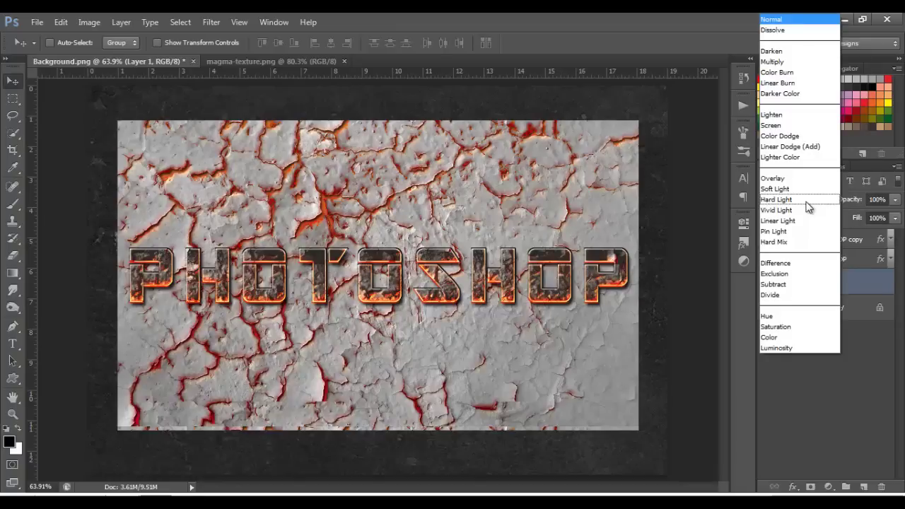
left_click(805, 147)
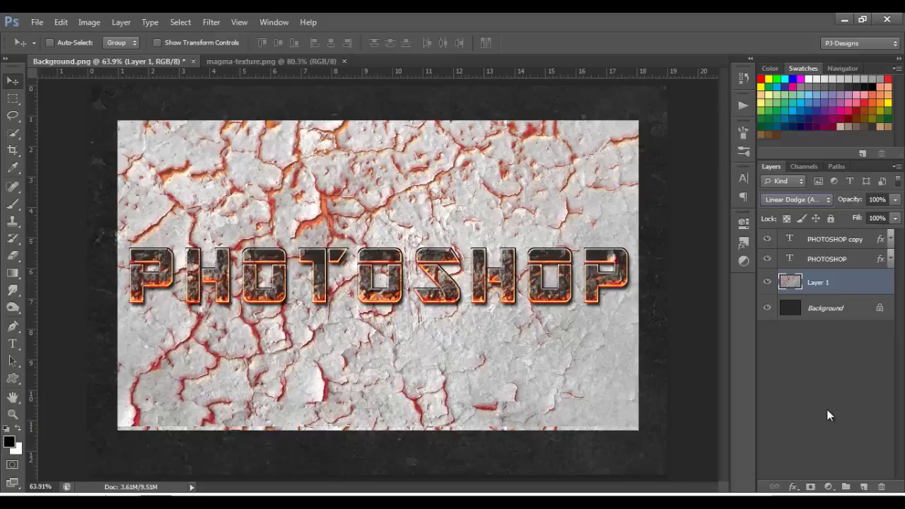
left_click(829, 487)
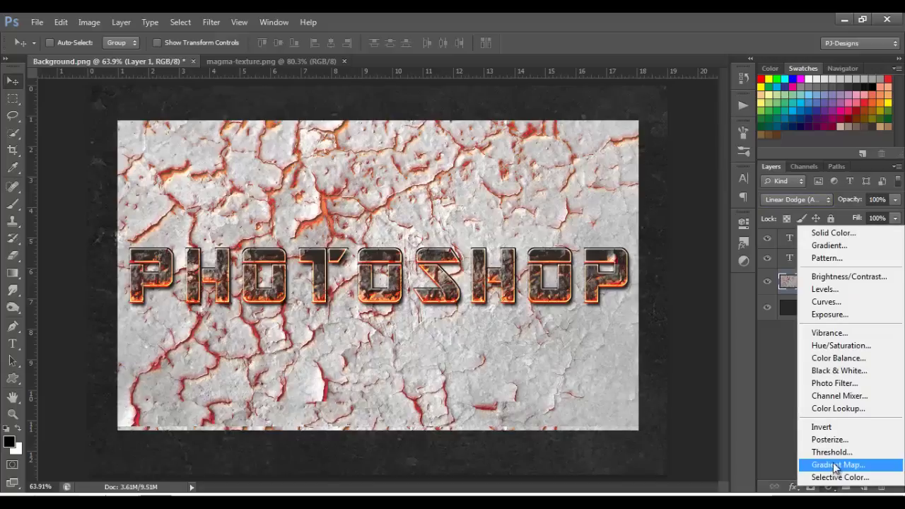
left_click(837, 465)
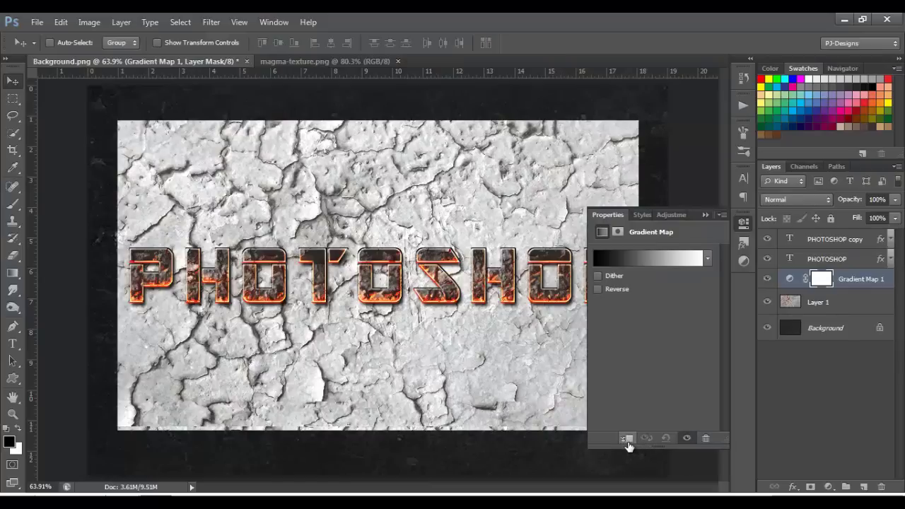
left_click(628, 441)
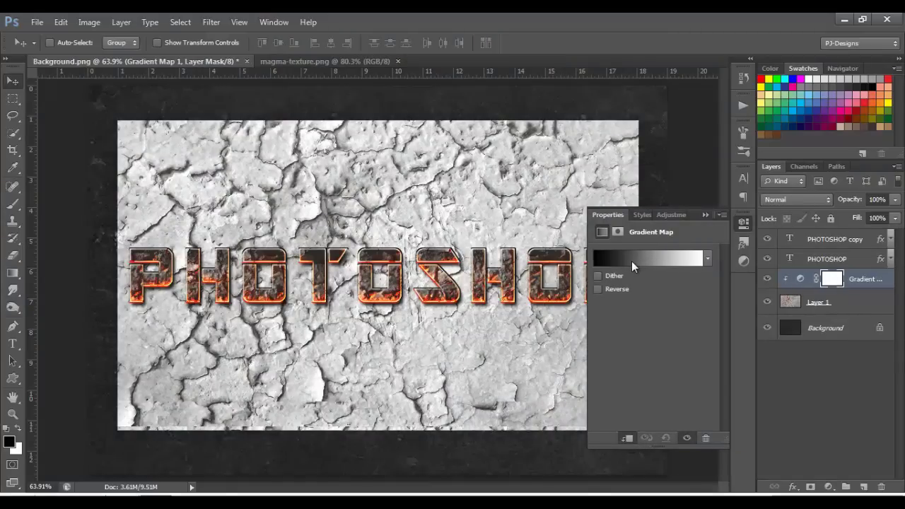
- Set the gradient map's starting colour stop at 0% to #4B4B4B
left_click(632, 261)
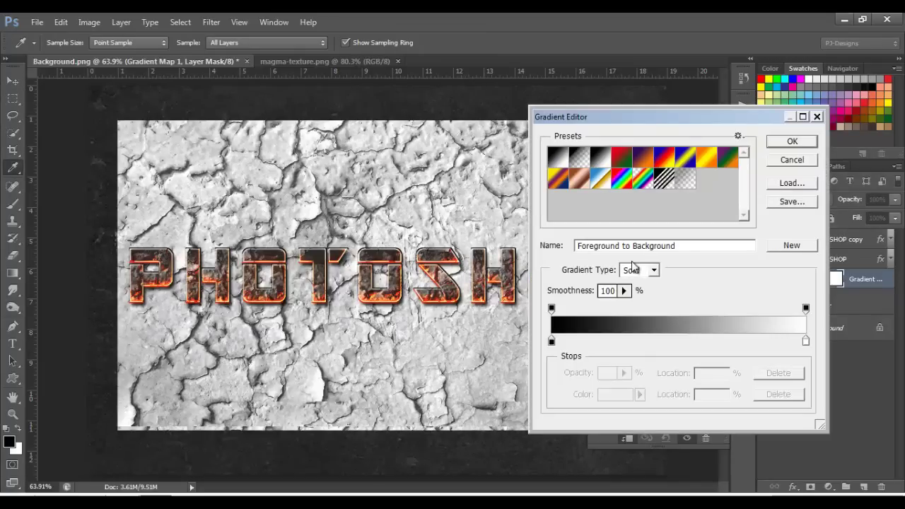
left_click(552, 343)
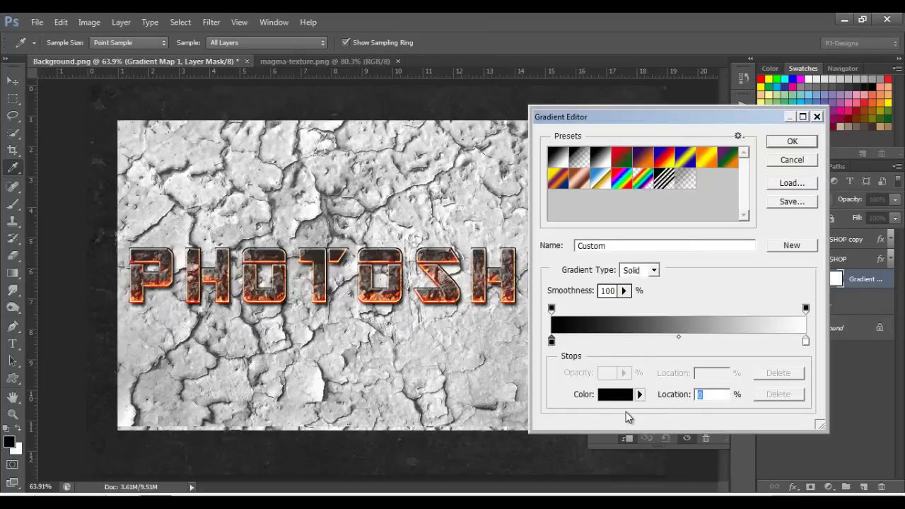
left_click(617, 394)
left_click_drag(756, 372, 721, 379)
type("4B4")
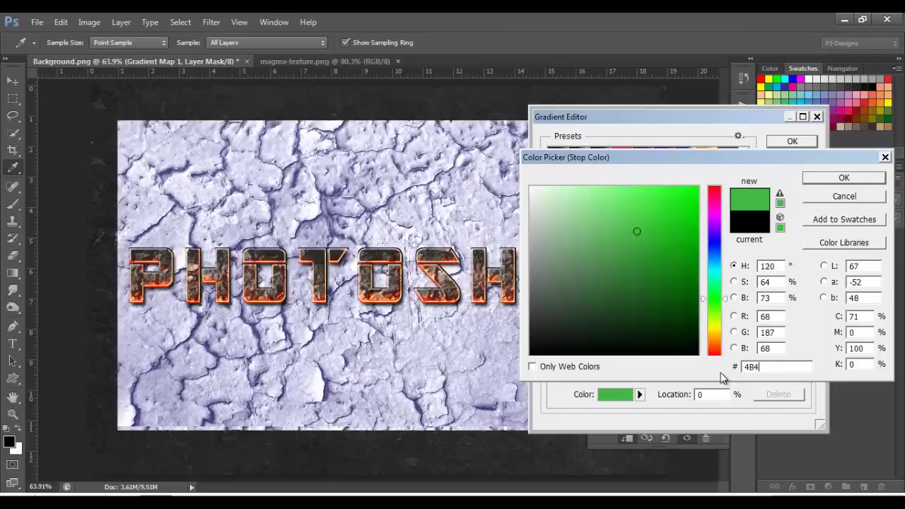
type("B4B")
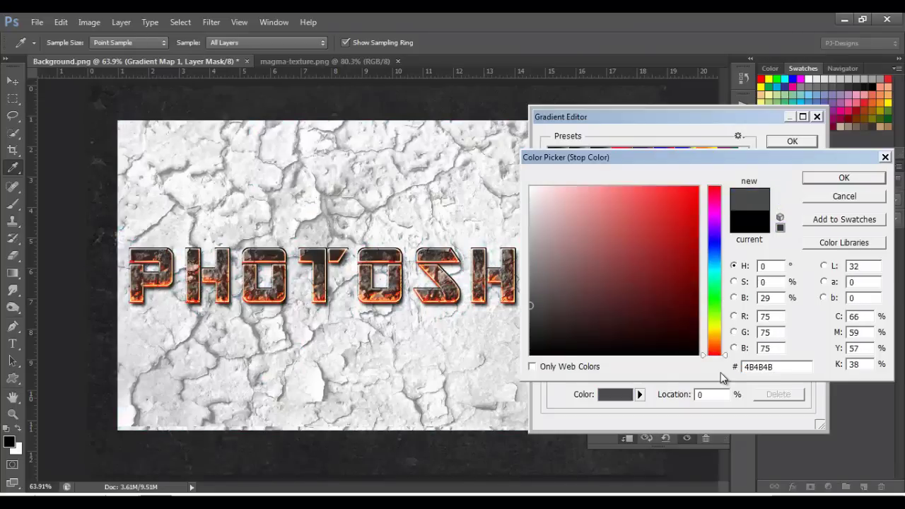
left_click(834, 180)
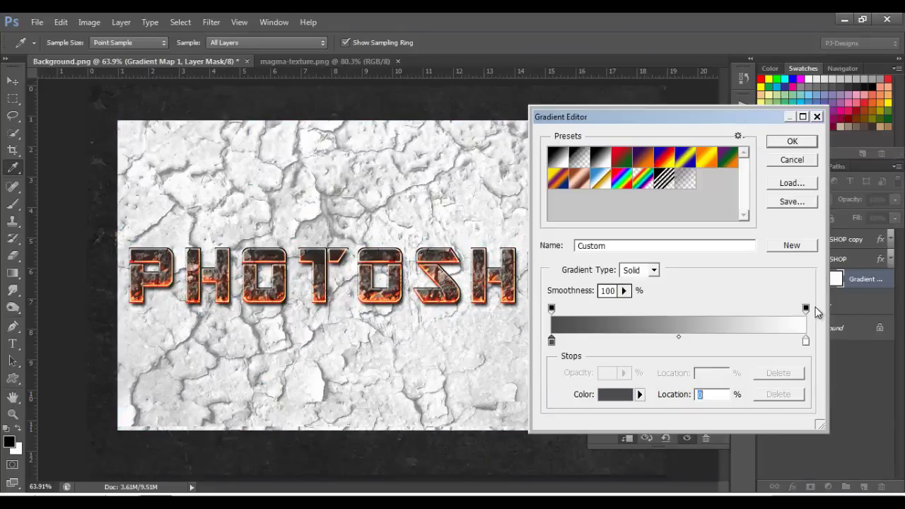
- Set the gradient map's ending colour stop at 100% to #1A1A1A and confirm the gradient
left_click(805, 342)
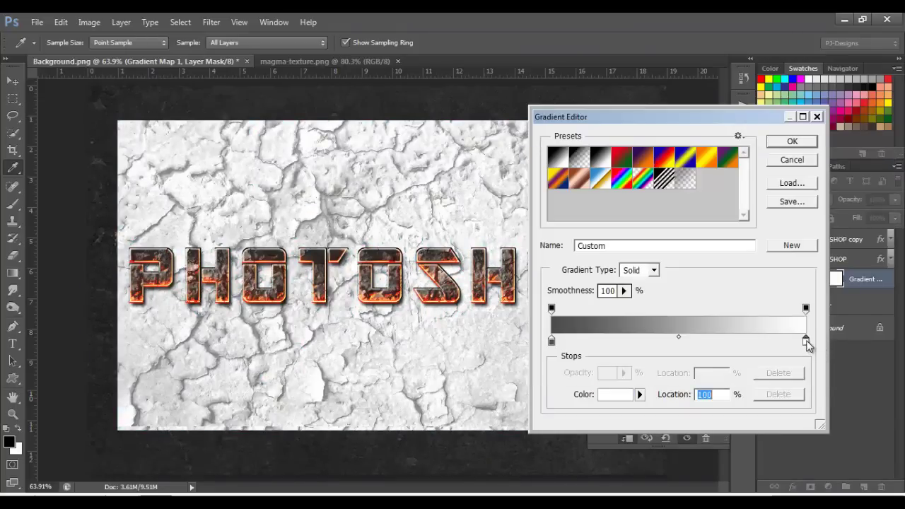
left_click(614, 398)
left_click_drag(766, 368, 705, 377)
type("1A1A1A")
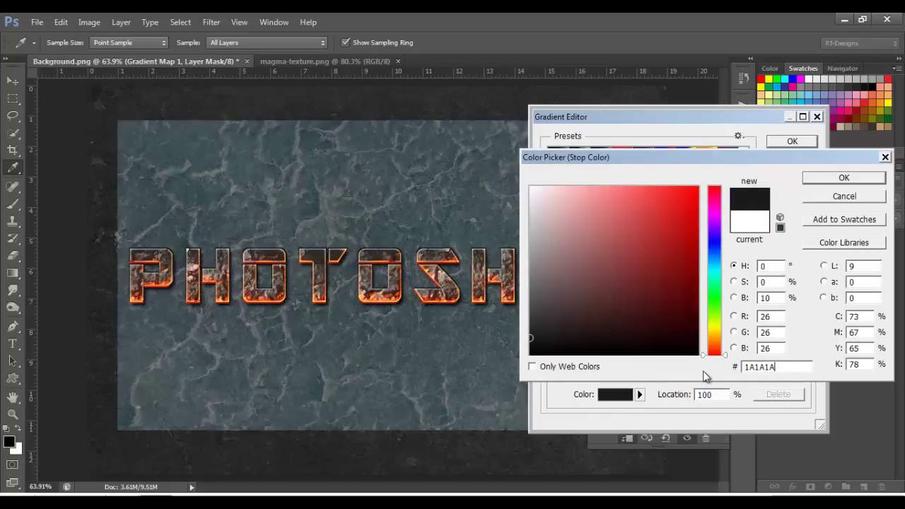
left_click(832, 181)
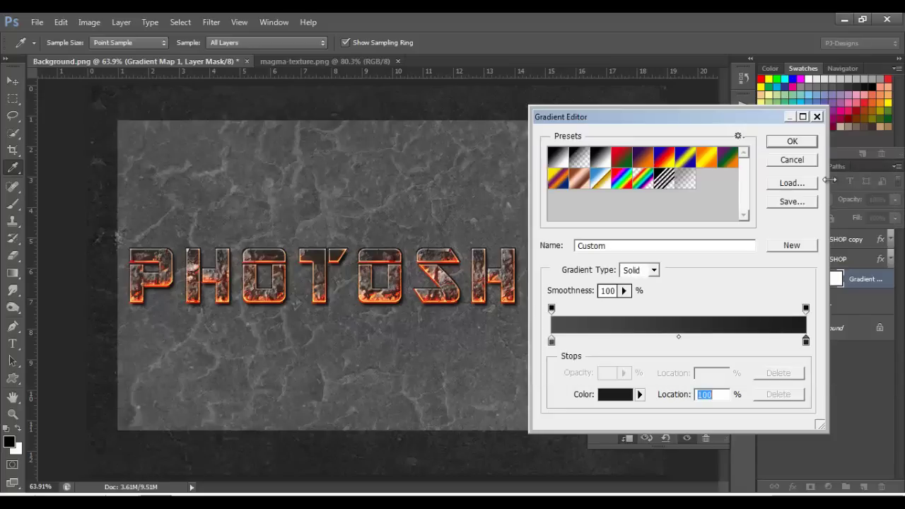
left_click(793, 141)
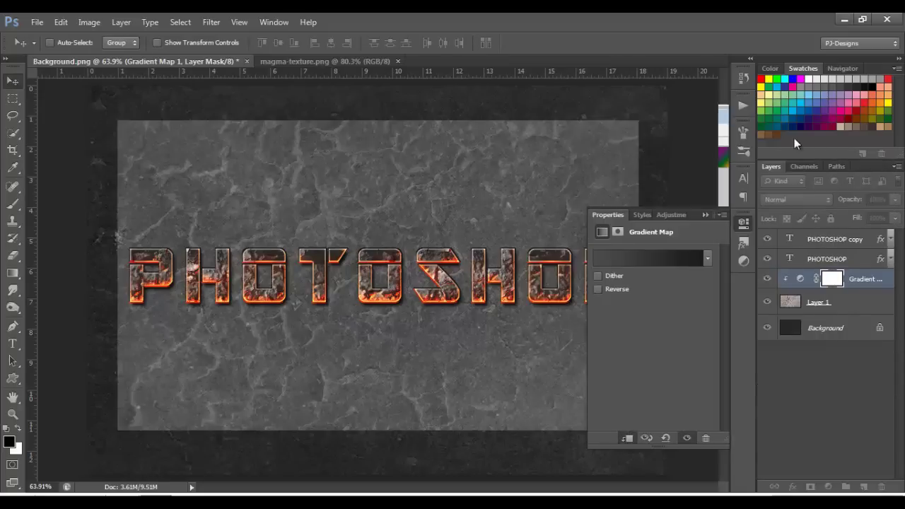
- Merge the gradient map adjustment down into the magma texture layer
right_click(864, 286)
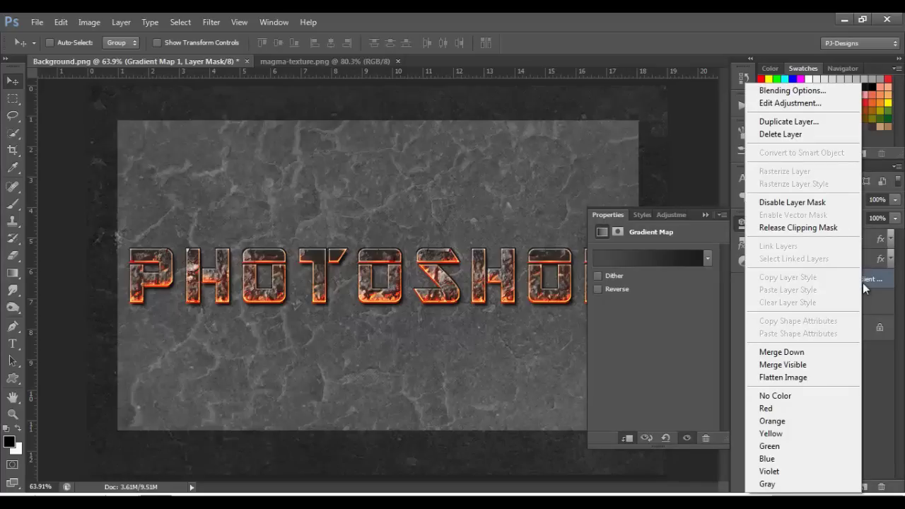
left_click(863, 287)
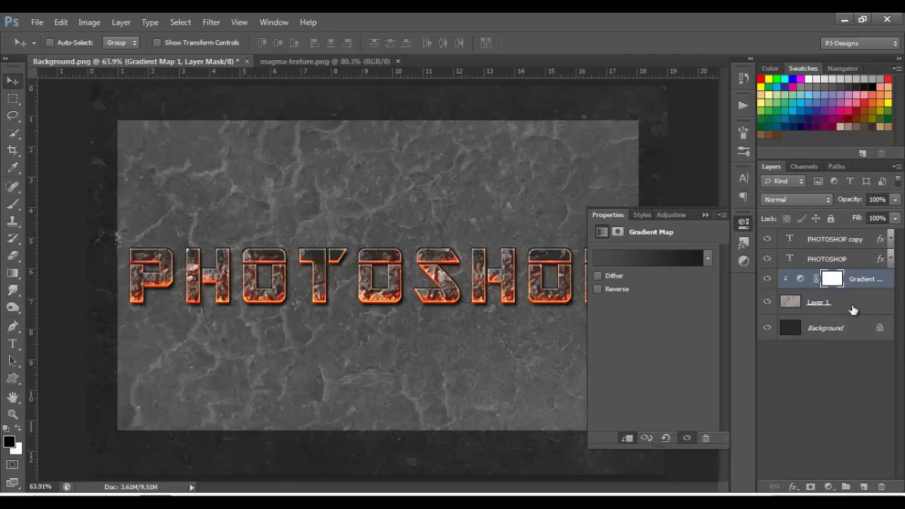
key("ctrl+e")
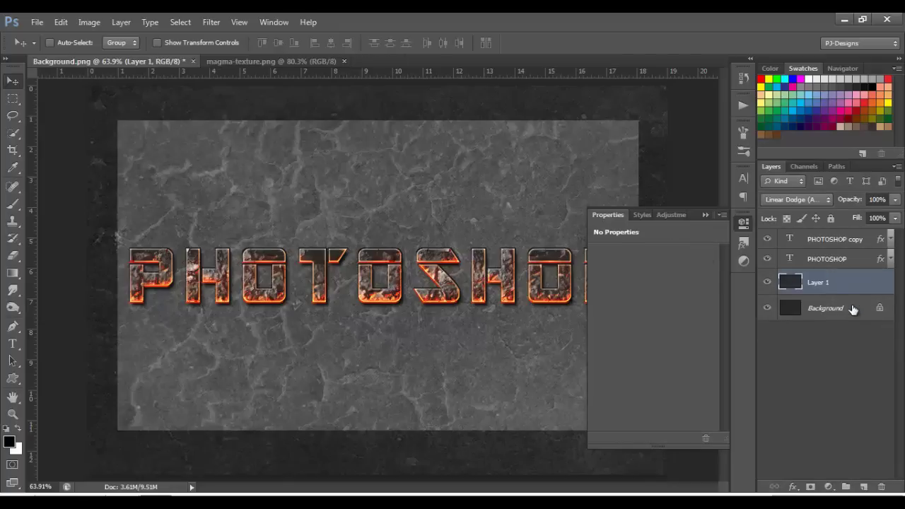
- Collapse the adjustment properties, then add a layer mask to the texture layer and invert it to black
left_click(706, 215)
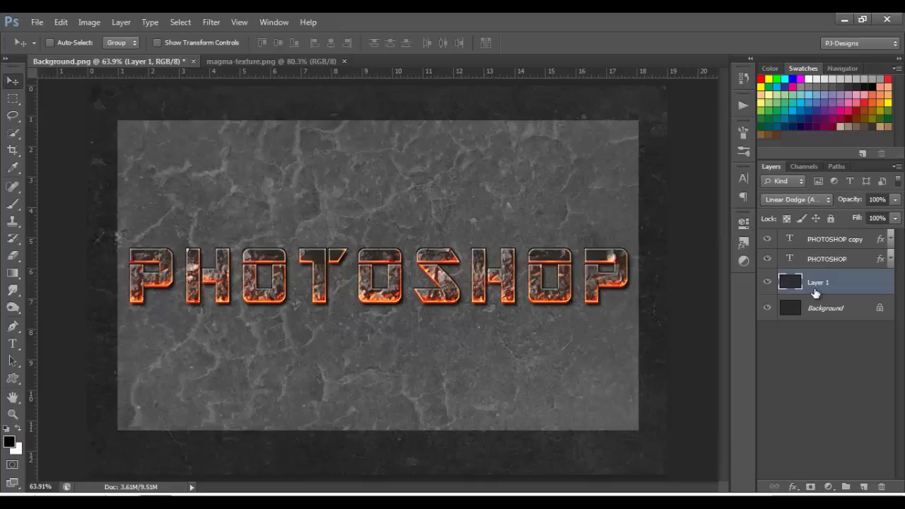
left_click(810, 488)
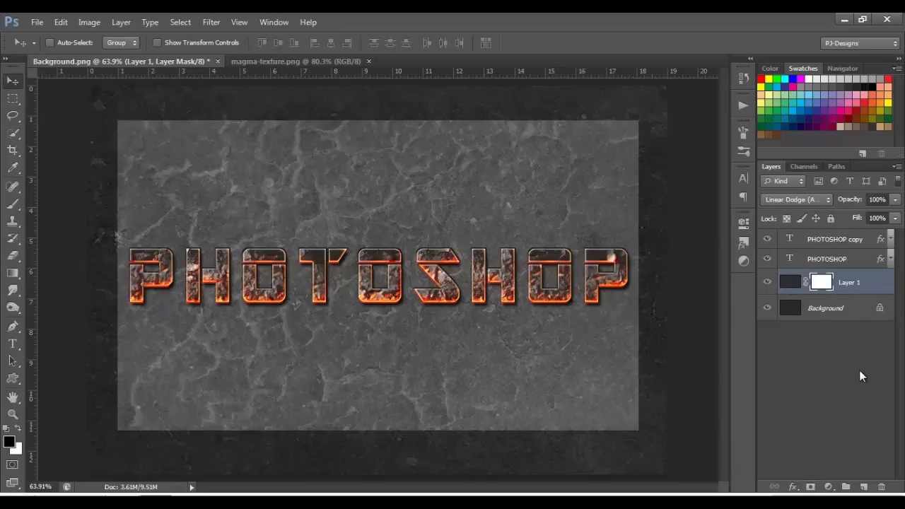
key("ctrl+i")
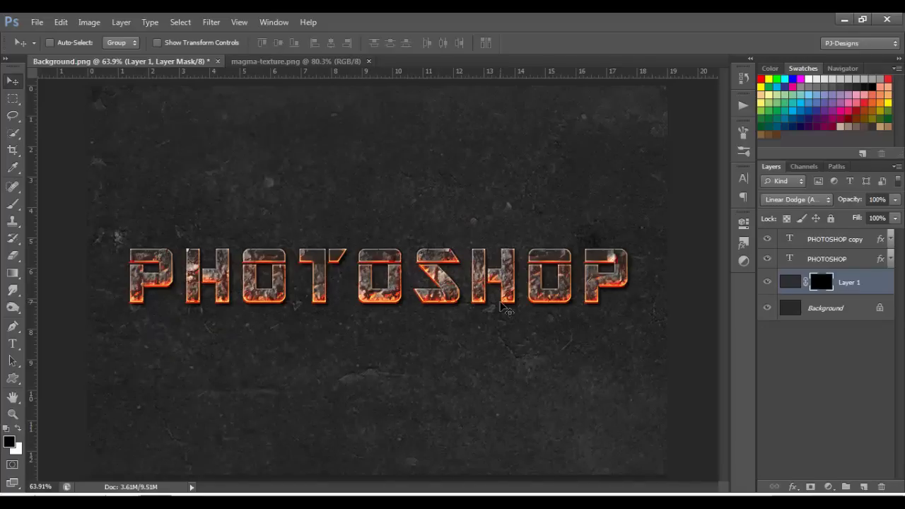
- Paint white on Layer 1's mask behind the whole text with a 150 px soft brush, and set the layer's opacity to 35%
left_click(13, 205)
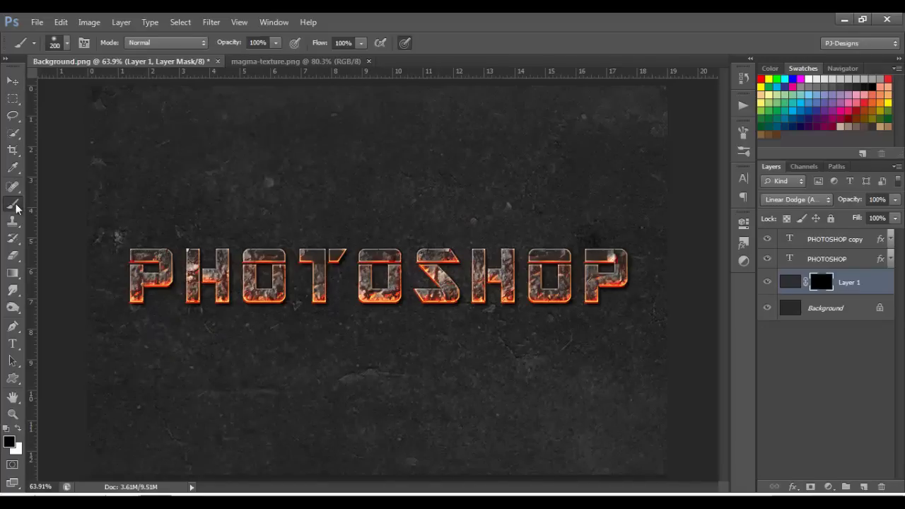
left_click(18, 428)
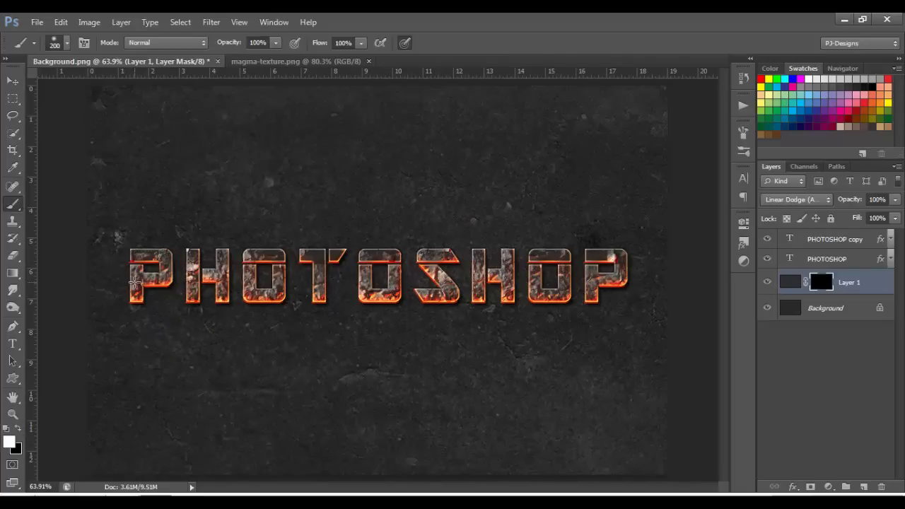
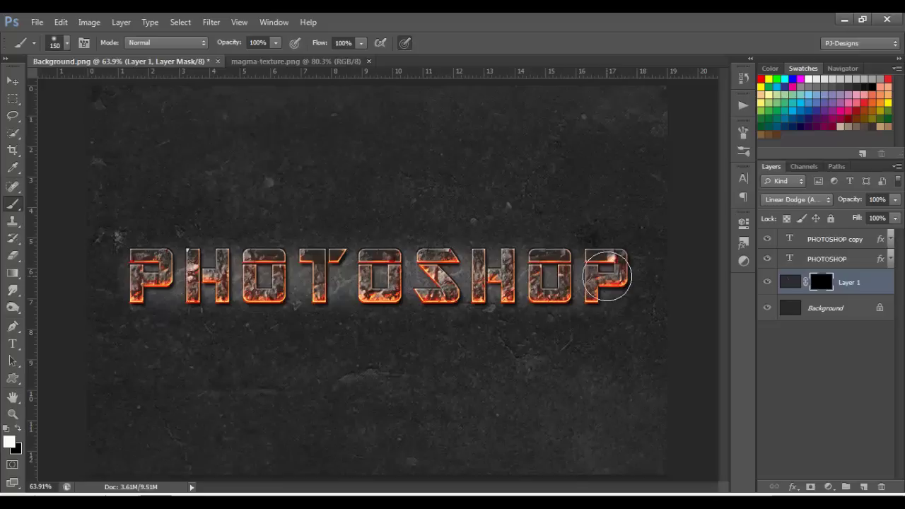
mouse_move(154, 276)
left_mouse_down()
mouse_move(177, 274)
mouse_move(161, 276)
left_mouse_up()
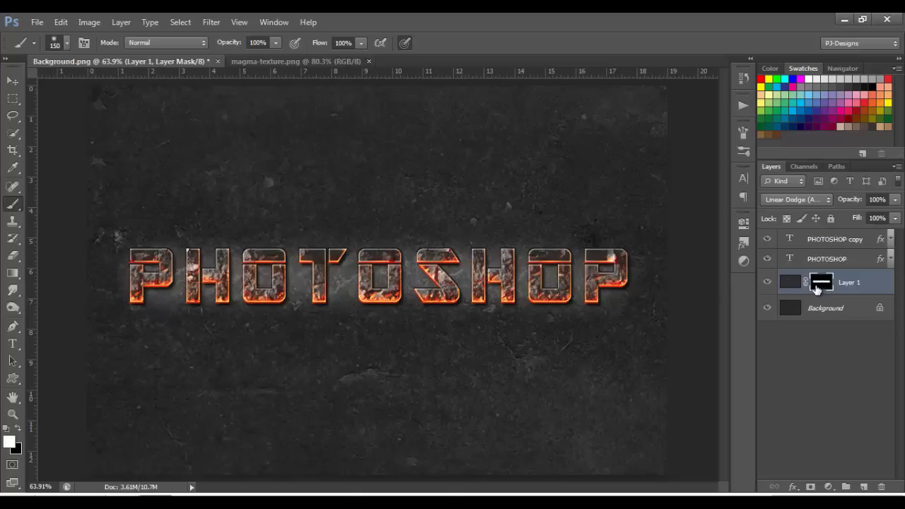
left_click_drag(896, 203, 850, 216)
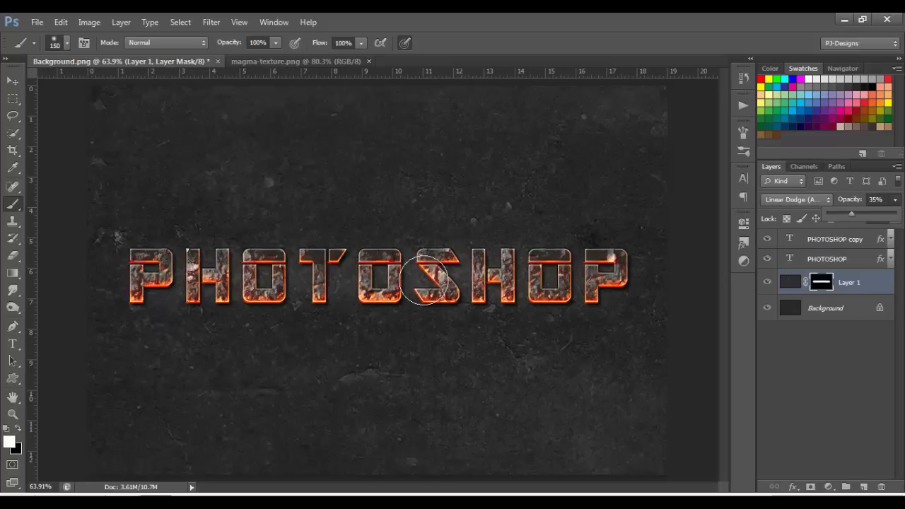
- Convert the lower PHOTOSHOP text layer to a smart object
left_click(834, 262)
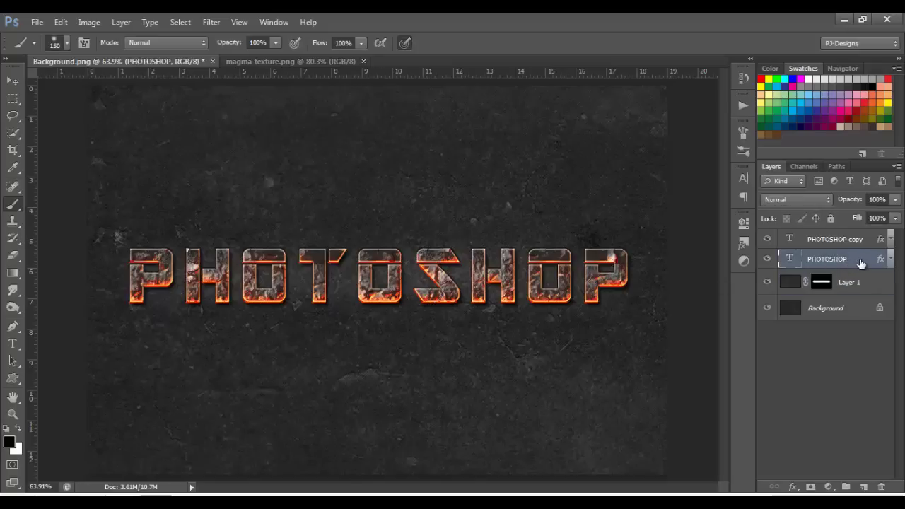
right_click(861, 260)
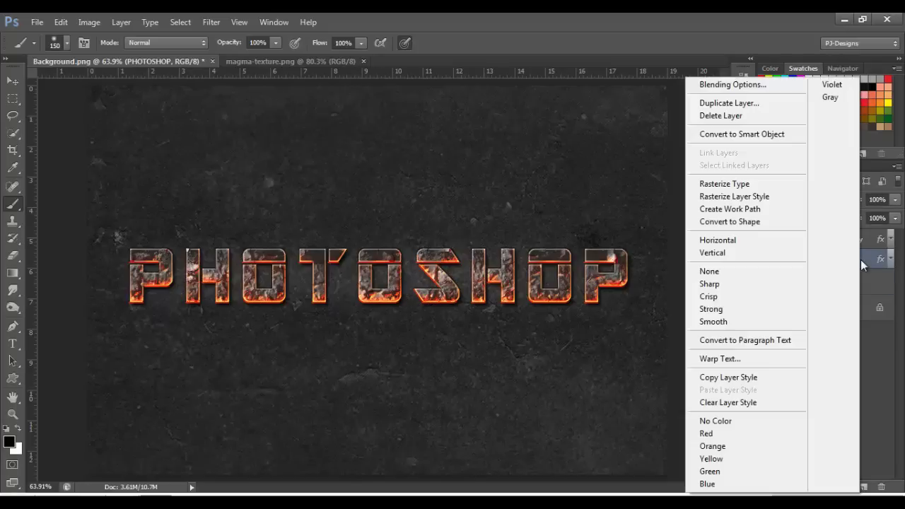
left_click(759, 134)
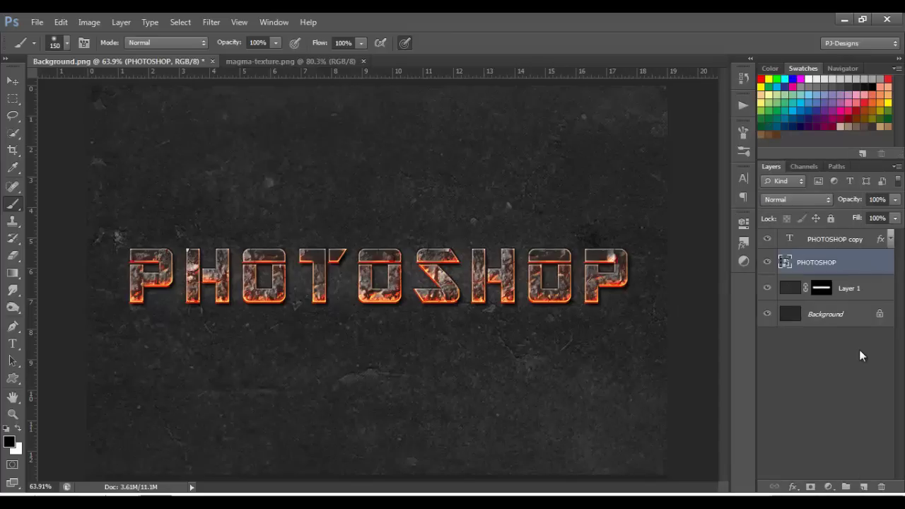
- Add a new empty layer directly below the PHOTOSHOP smart object and name it "shadows"
left_click(864, 488)
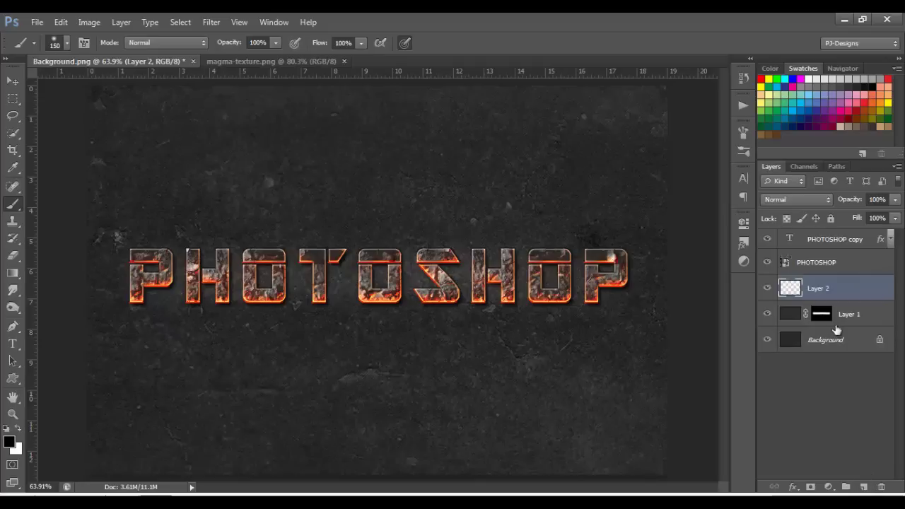
double_click(815, 286)
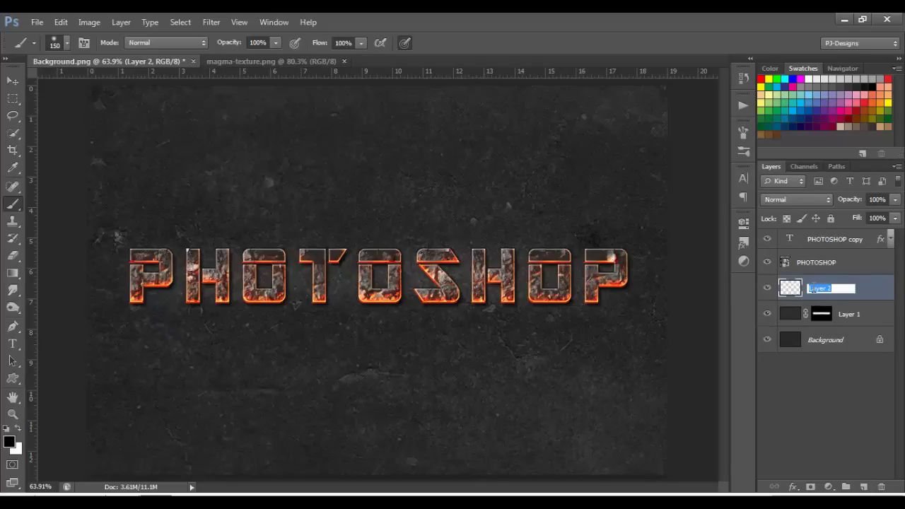
type("se")
type("adows")
key("Return")
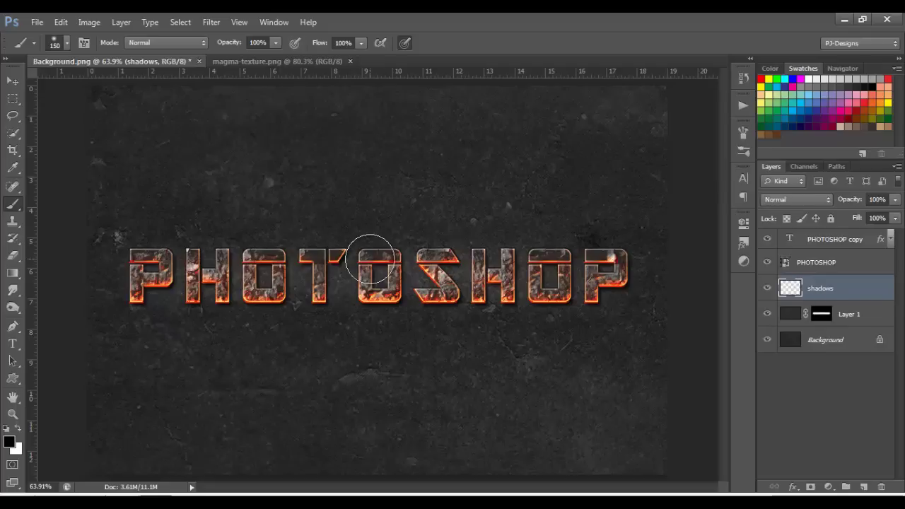
- Paint a black dab behind each letter of the text on the shadows layer with a 200 px soft brush
left_click(13, 256)
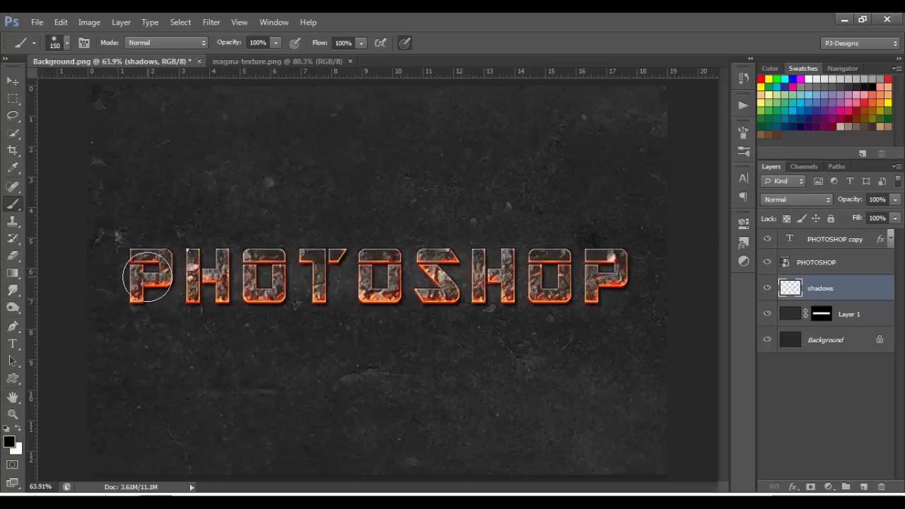
key("bracketright")
key("bracketright")
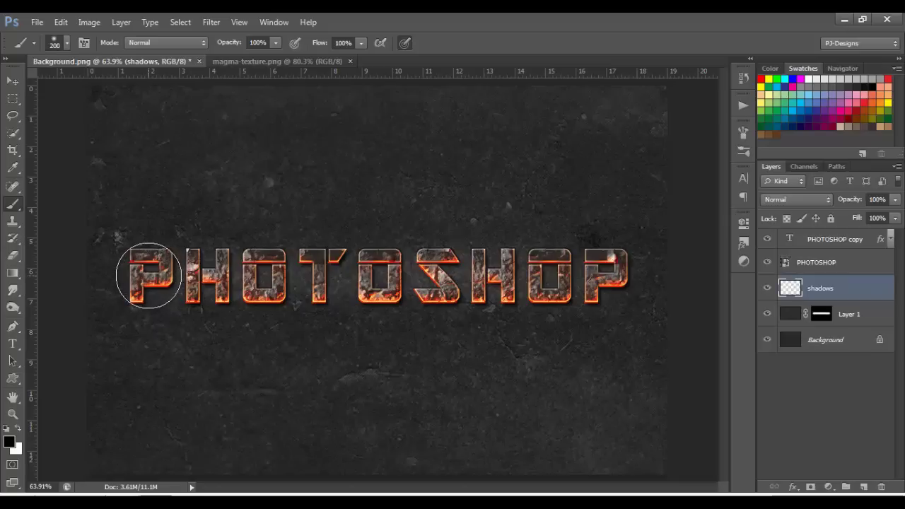
left_click(148, 275)
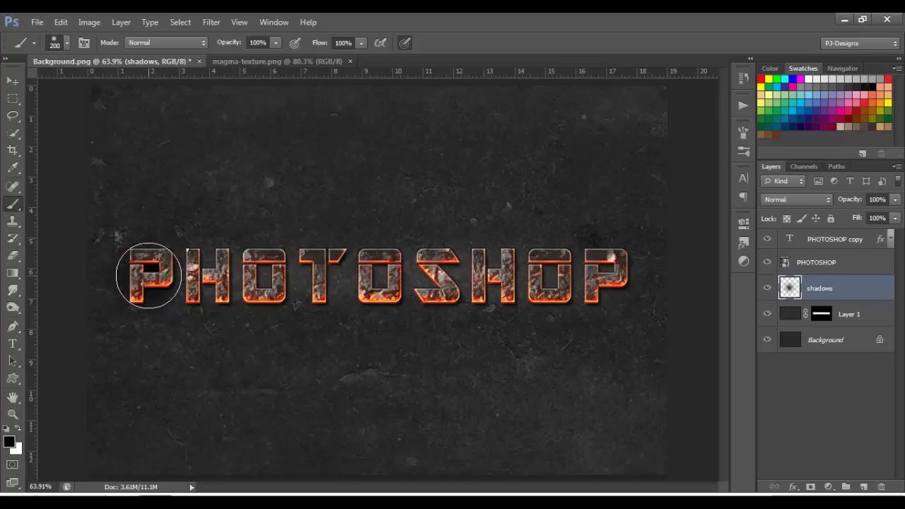
left_click(209, 276)
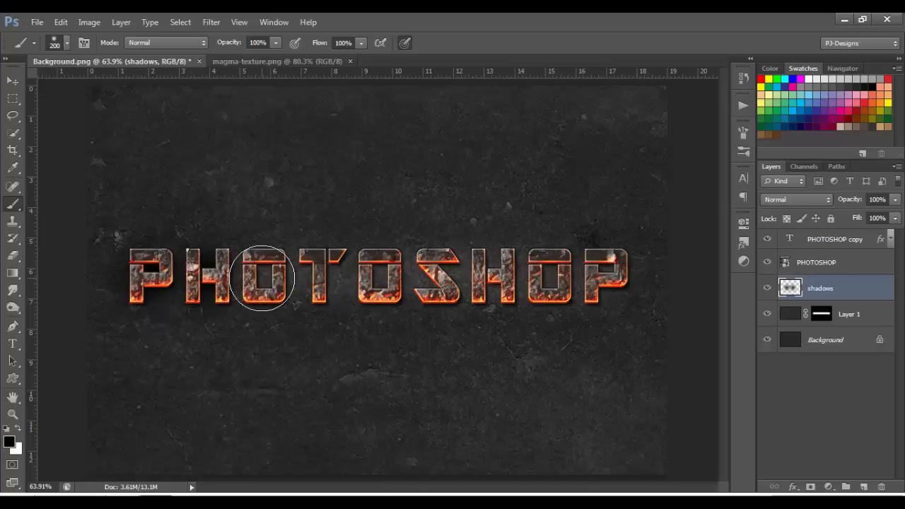
left_click(264, 276)
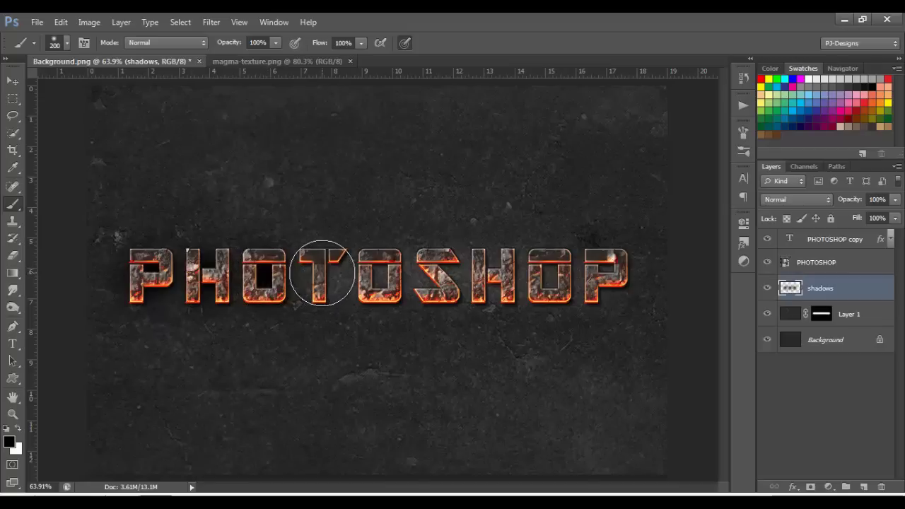
left_click(323, 273)
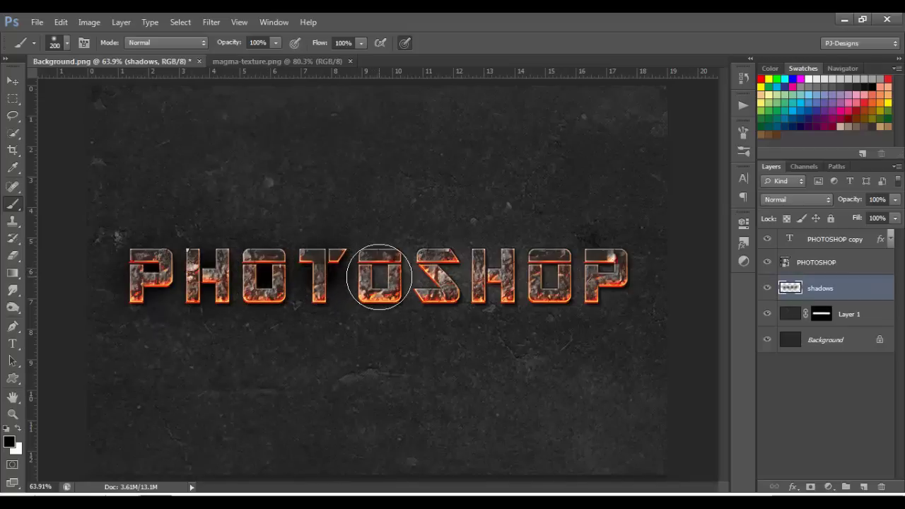
left_click(380, 276)
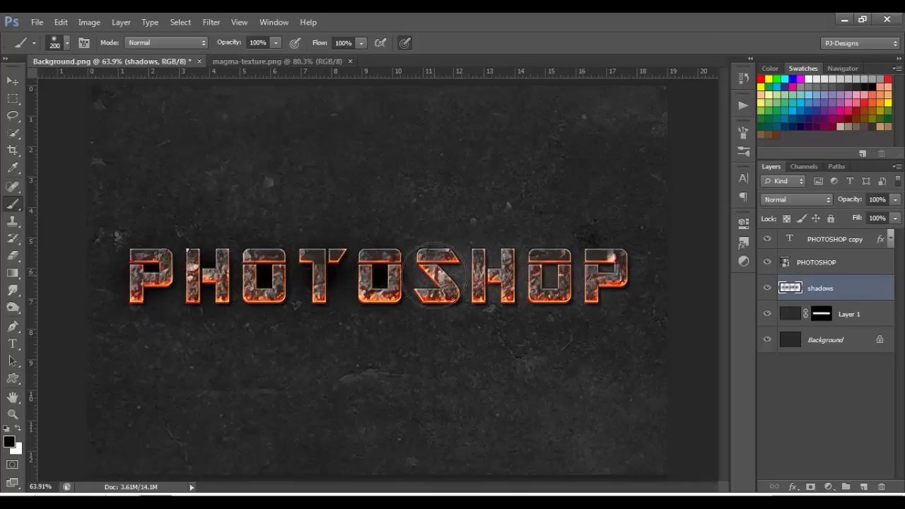
left_click(433, 276)
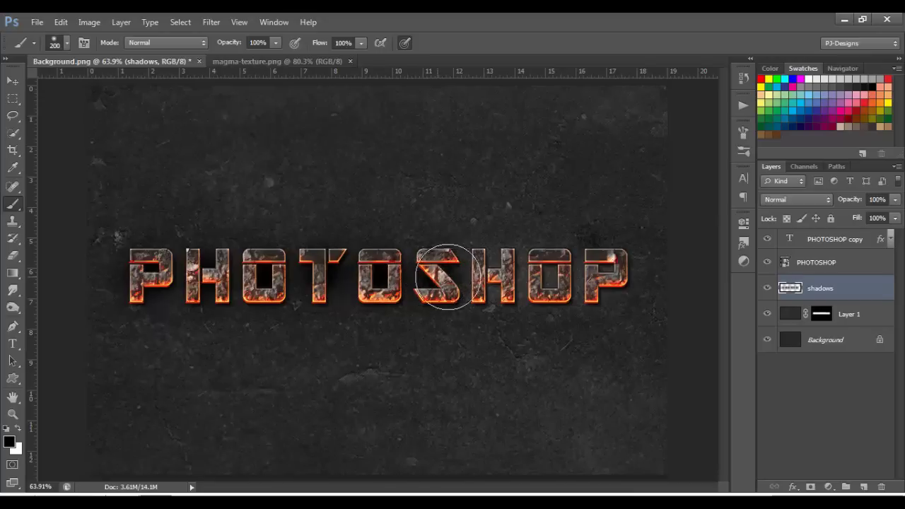
left_click(493, 276)
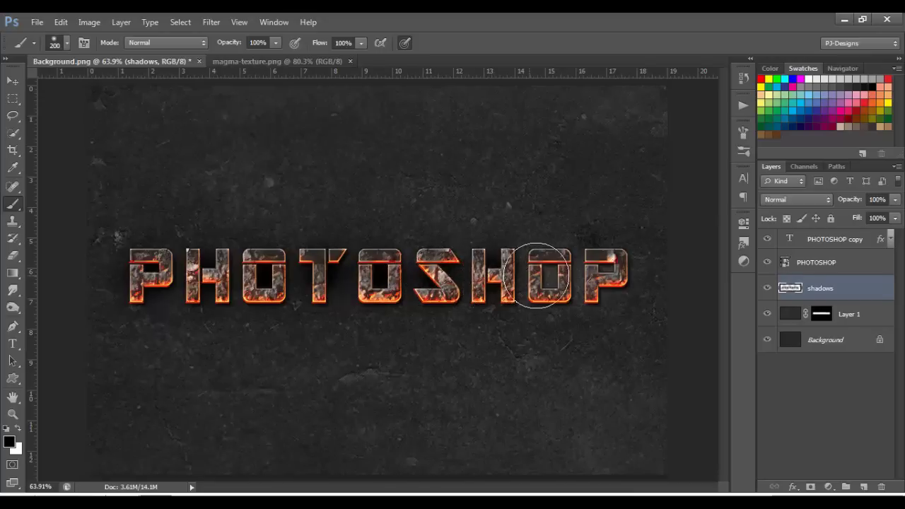
left_click(566, 275)
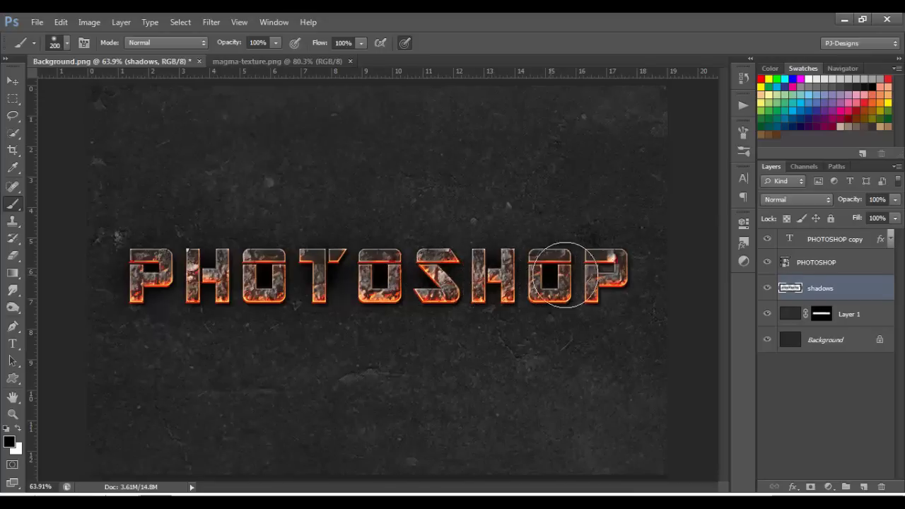
left_click(605, 276)
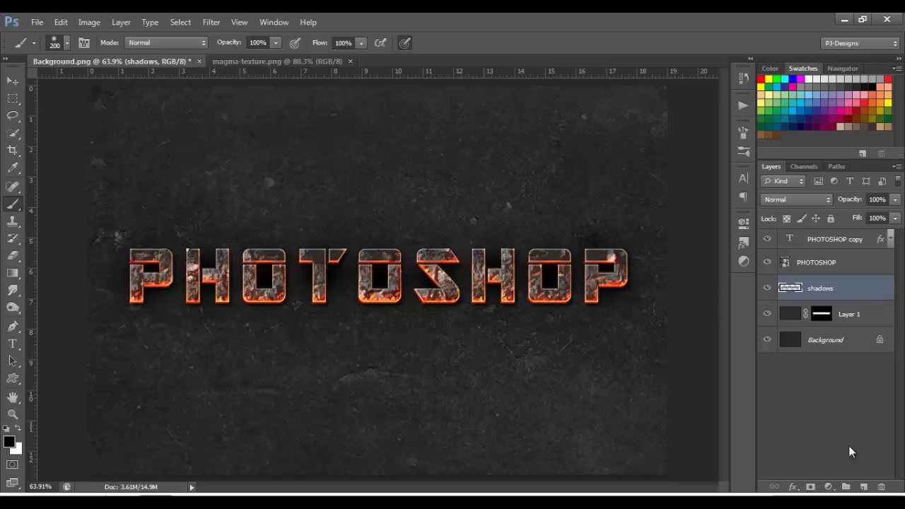
- Add a new empty layer directly above the shadows layer and name it "orange"
left_click(864, 488)
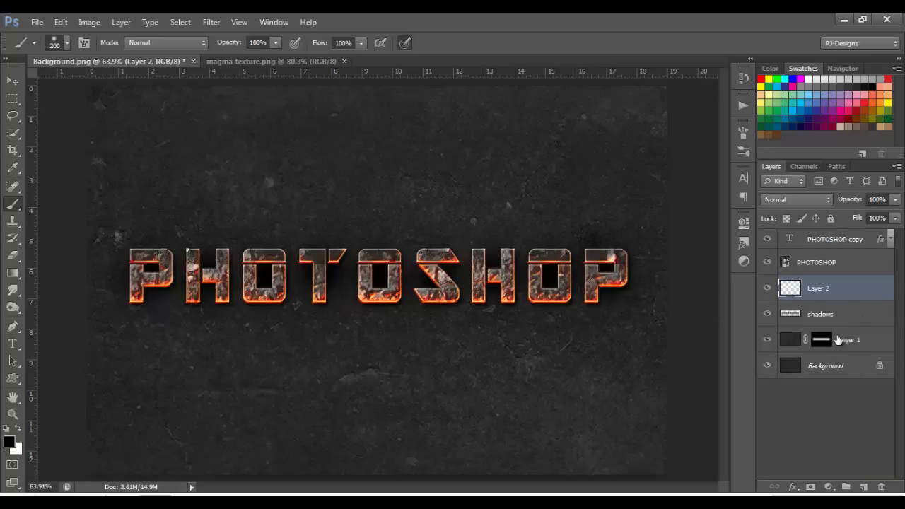
double_click(818, 289)
type("orange")
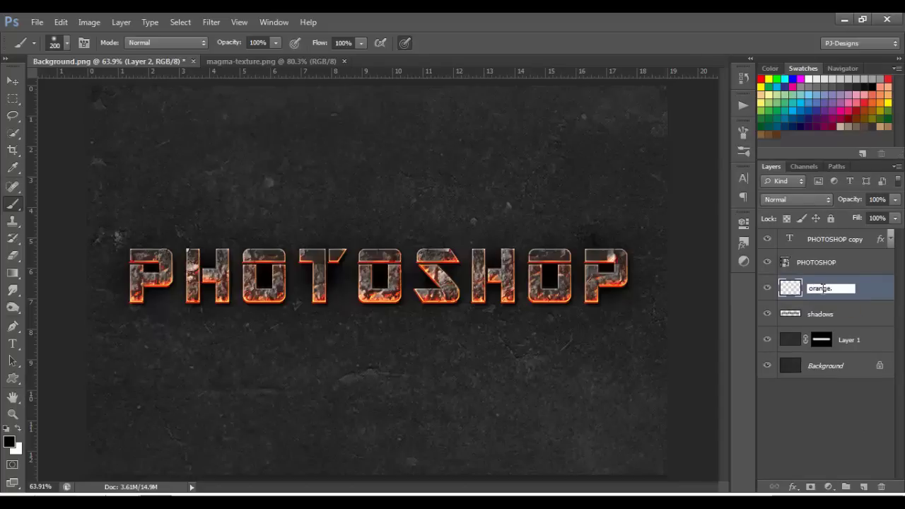
key("Return")
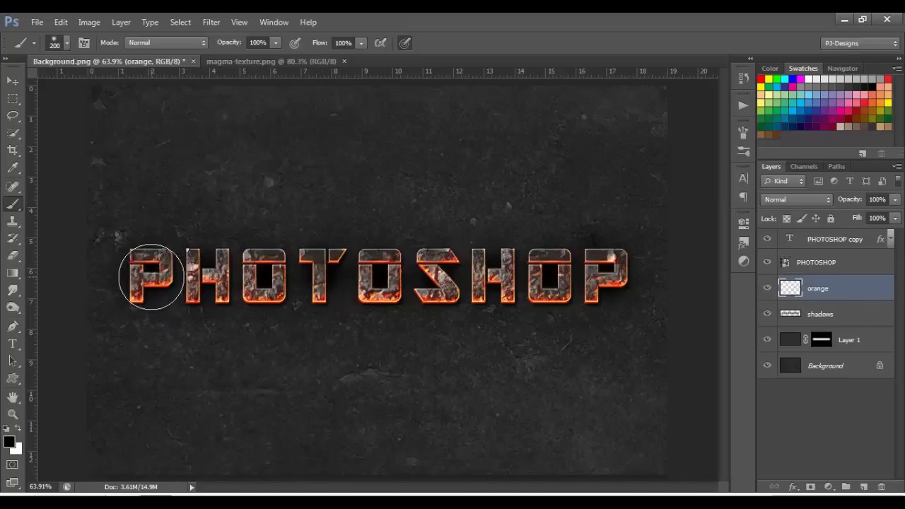
- Choose orange as the foreground colour and set the orange layer to Linear Dodge (Add) blending at 45% opacity
left_click(881, 102)
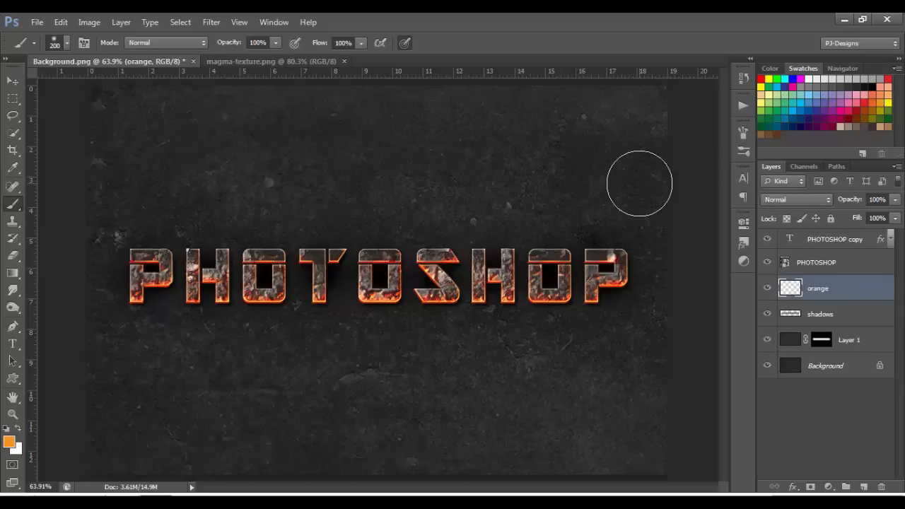
left_click(823, 202)
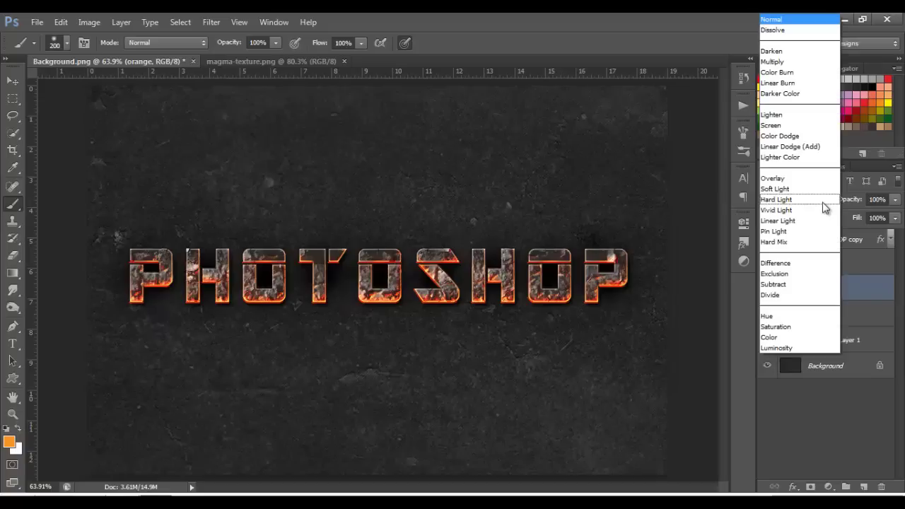
left_click(797, 146)
left_click(895, 199)
left_click(862, 212)
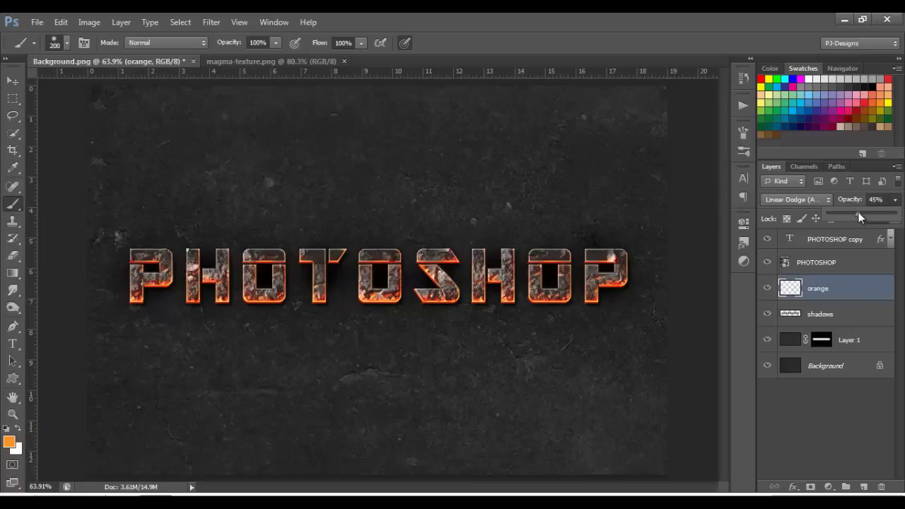
- Paint an orange dab behind each letter of the text on the orange layer with the 200 px soft brush
left_click(148, 275)
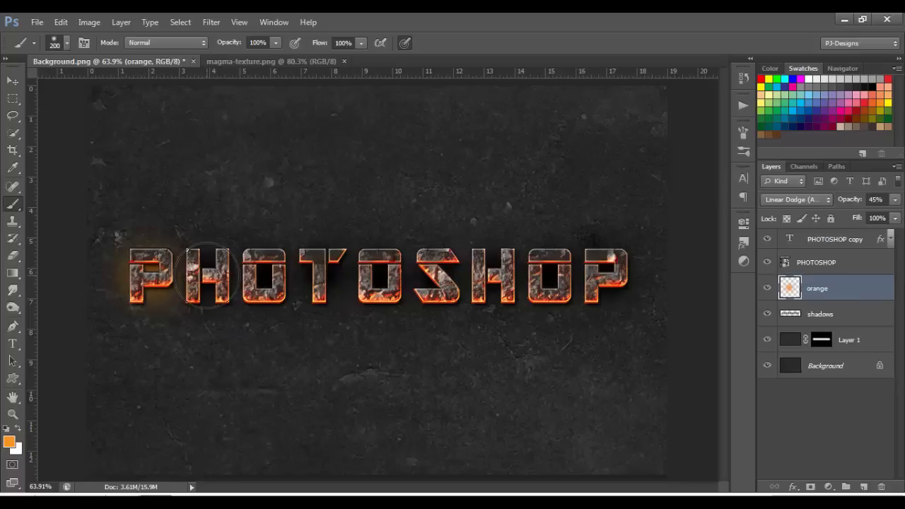
left_click_drag(211, 276, 263, 278)
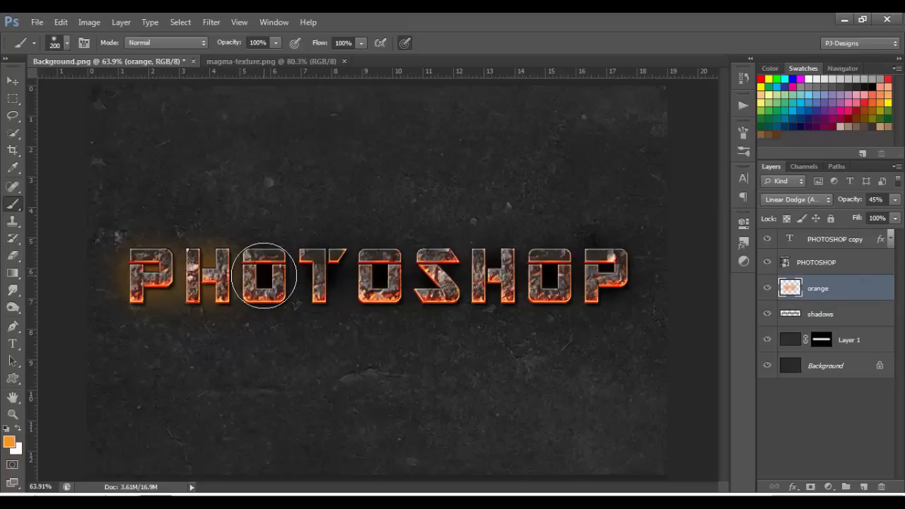
left_click(263, 277)
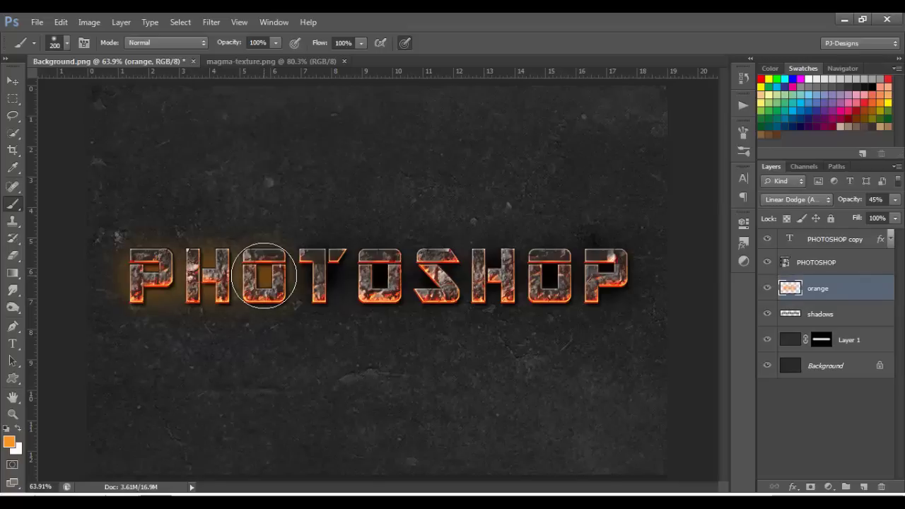
left_click(323, 274)
left_click(375, 274)
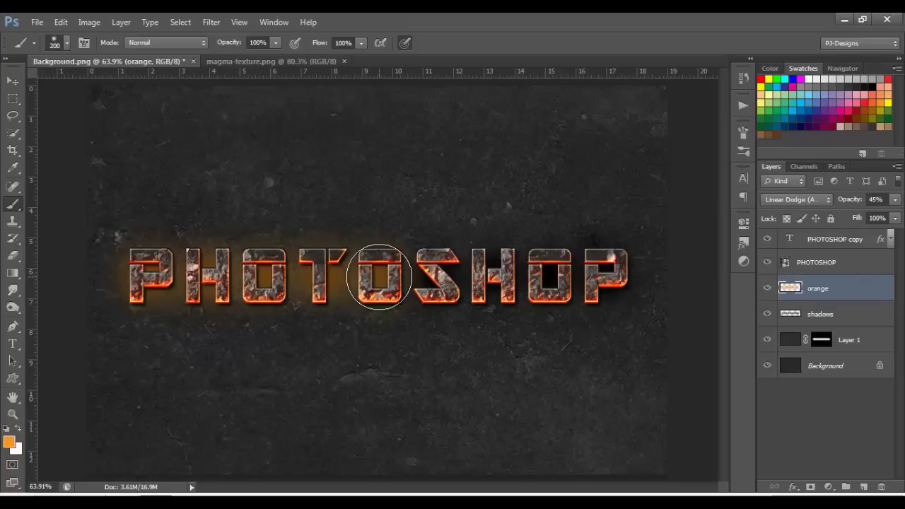
left_click(436, 274)
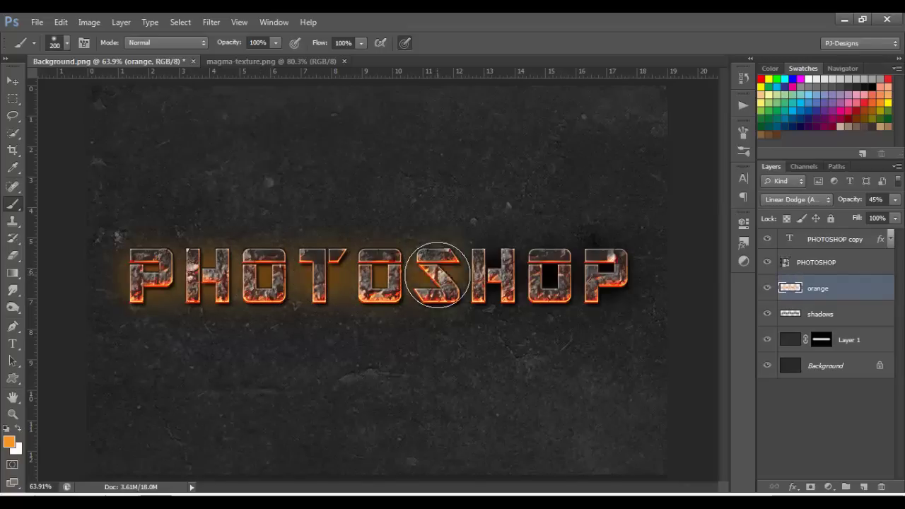
left_click(490, 275)
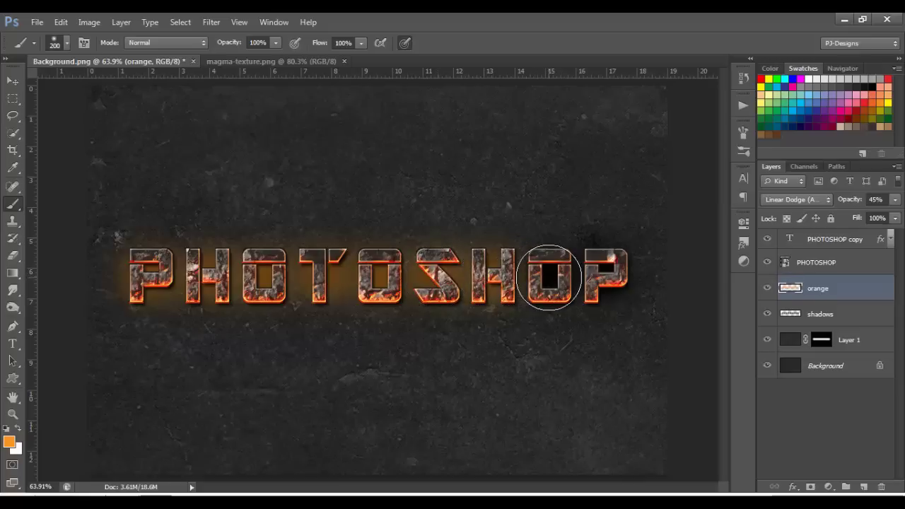
left_click(549, 277)
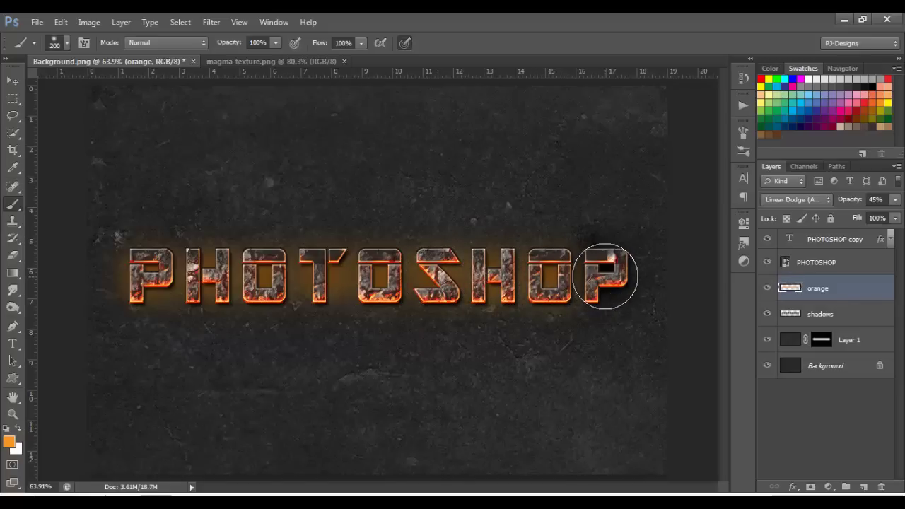
left_click(605, 277)
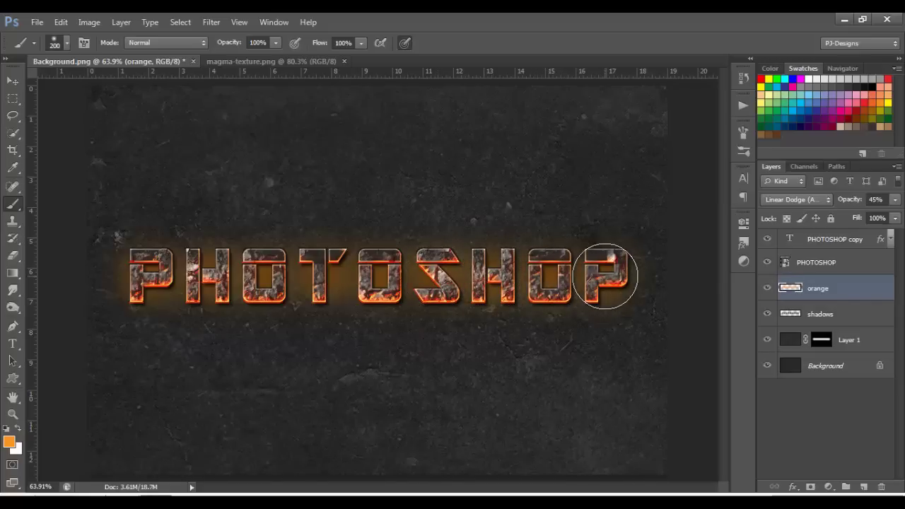
- Apply a Gaussian Blur with a 45-pixel radius to the orange layer
left_click(211, 22)
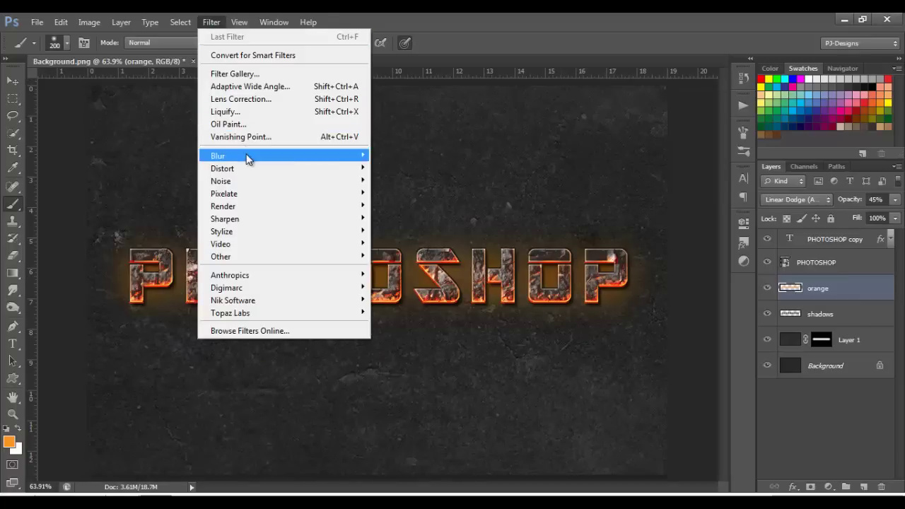
mouse_move(247, 155)
left_click(410, 249)
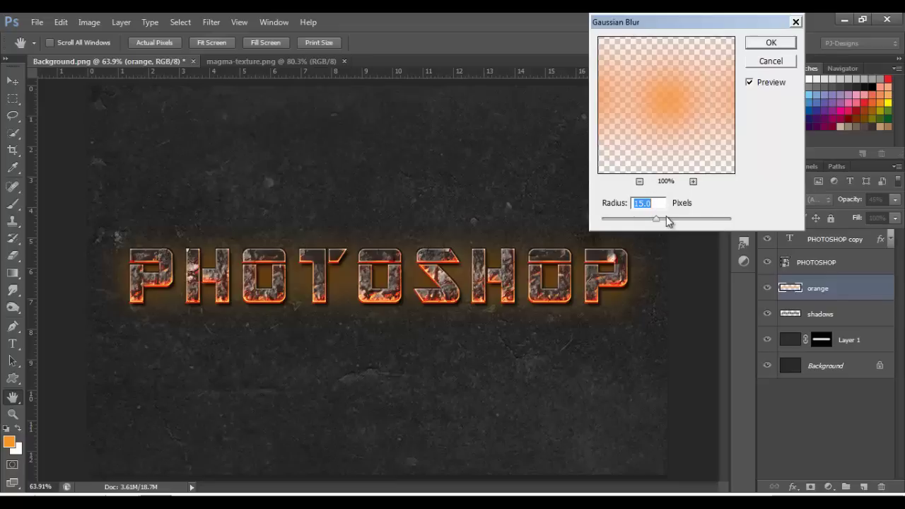
type("45")
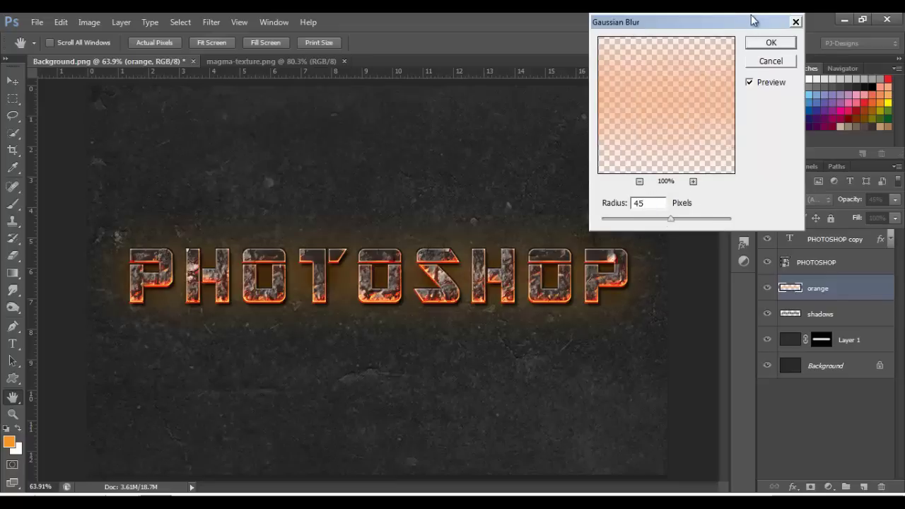
left_click(764, 44)
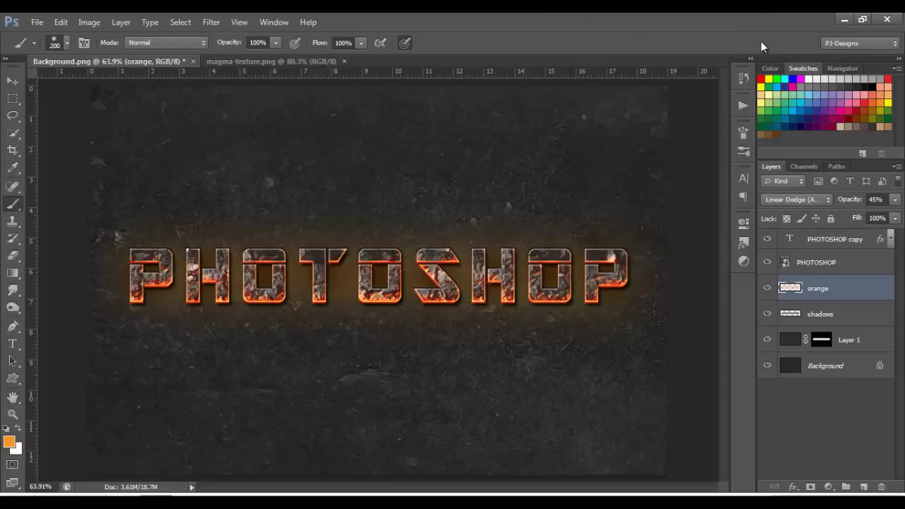
- Duplicate the PHOTOSHOP smart object layer and rasterize the duplicate
left_click(854, 268)
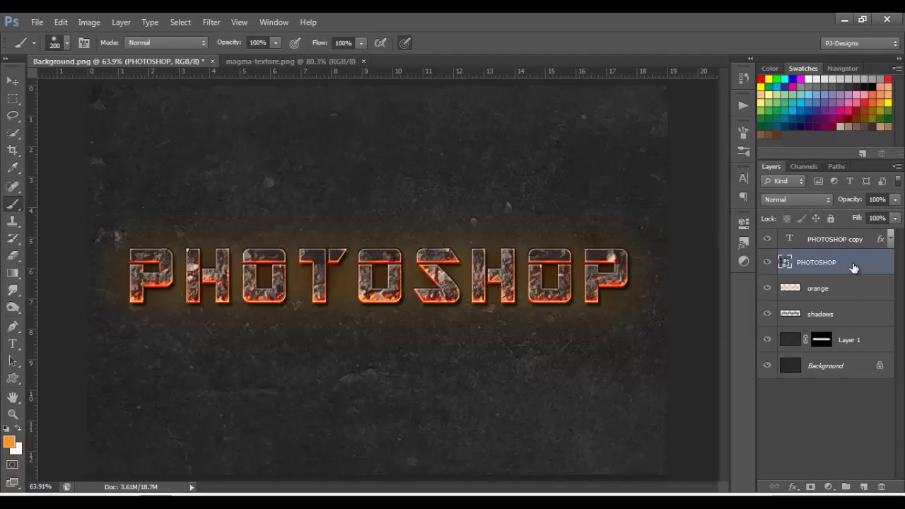
key("ctrl+j")
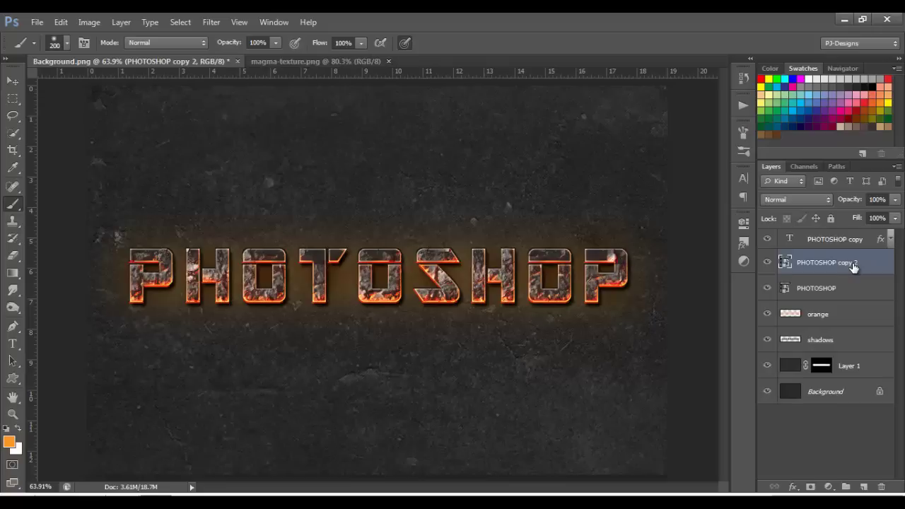
right_click(853, 264)
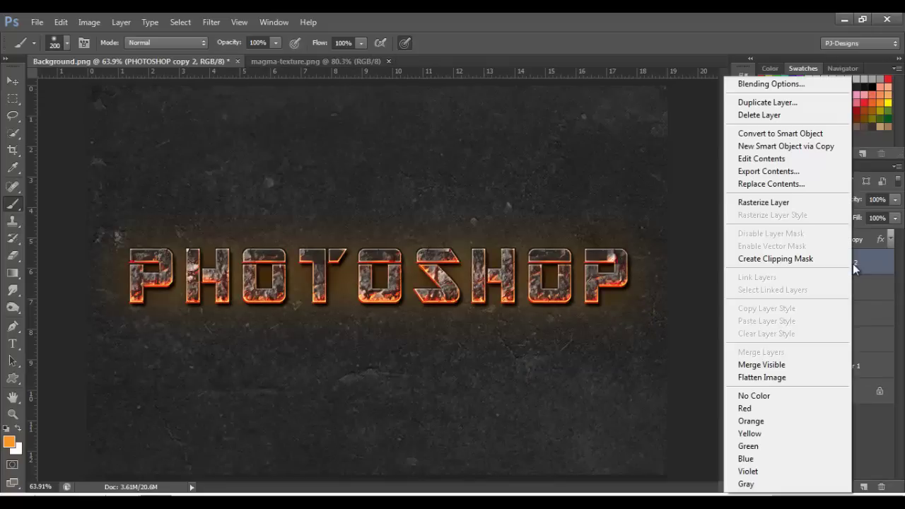
left_click(784, 205)
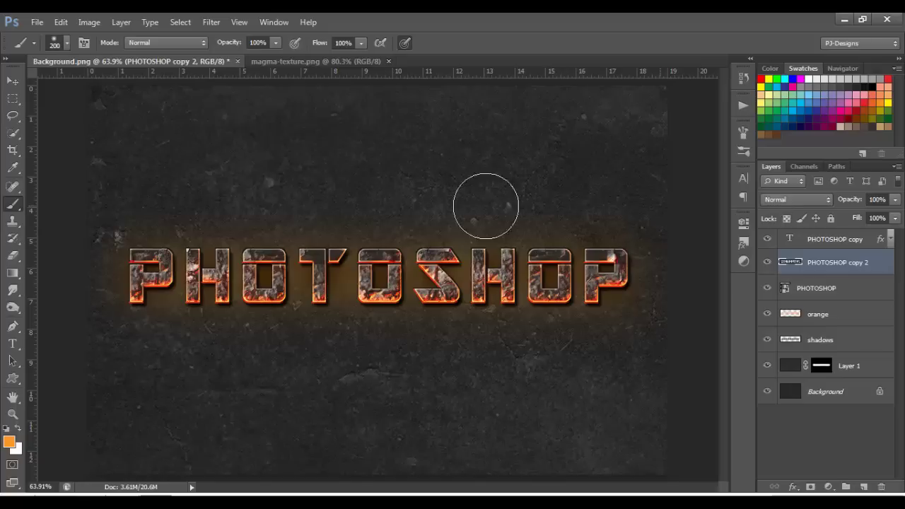
- Smudge the glowing lower edges of the first P upward on the rasterized copy, using a 15 px Smudge tool at 30% strength
left_click(13, 292)
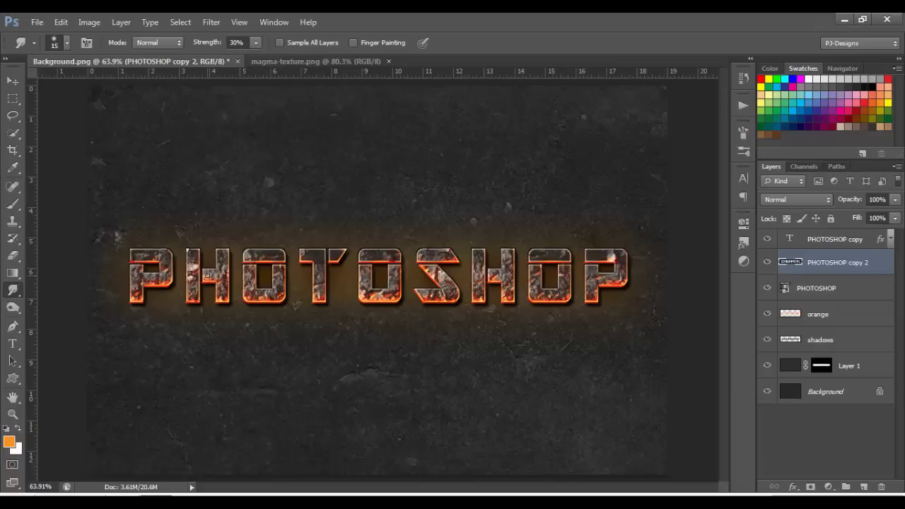
key("ctrl+1")
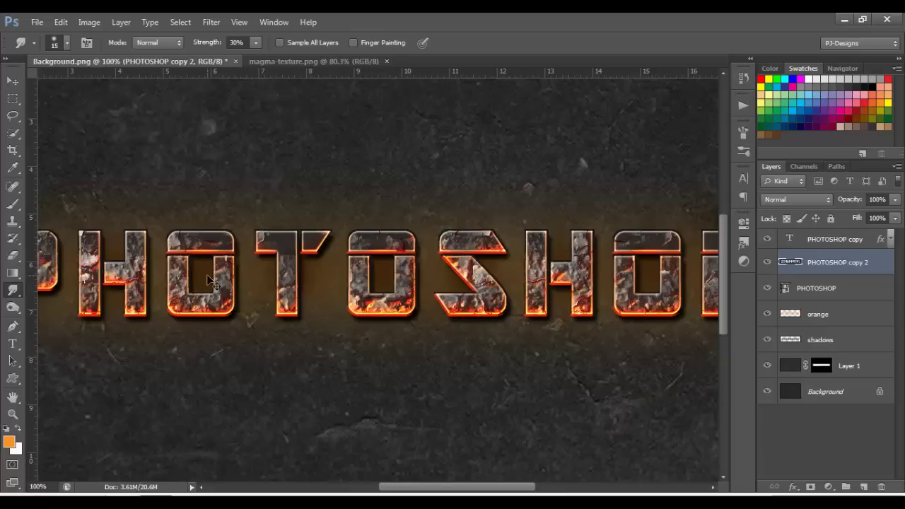
key("ctrl+plus")
left_click_drag(464, 491, 377, 488)
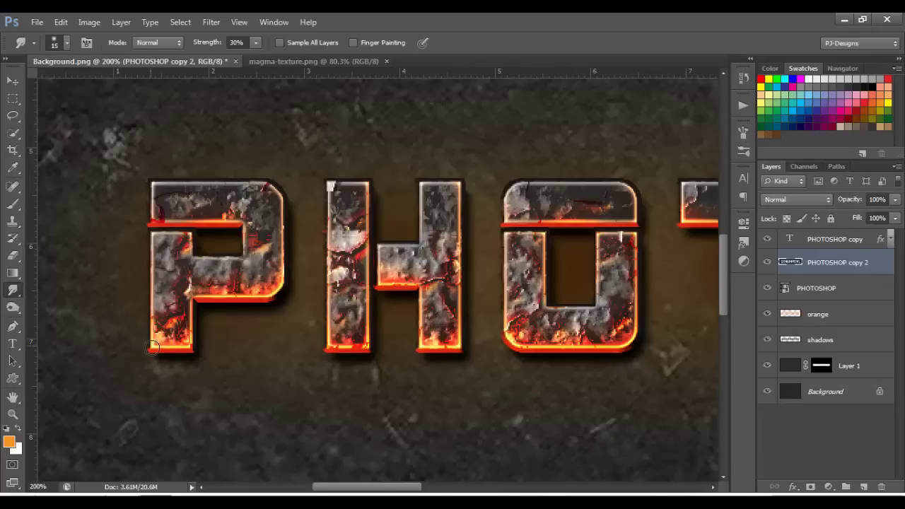
mouse_move(154, 348)
left_mouse_down()
mouse_move(173, 333)
mouse_move(192, 352)
mouse_move(186, 341)
mouse_move(156, 338)
left_mouse_up()
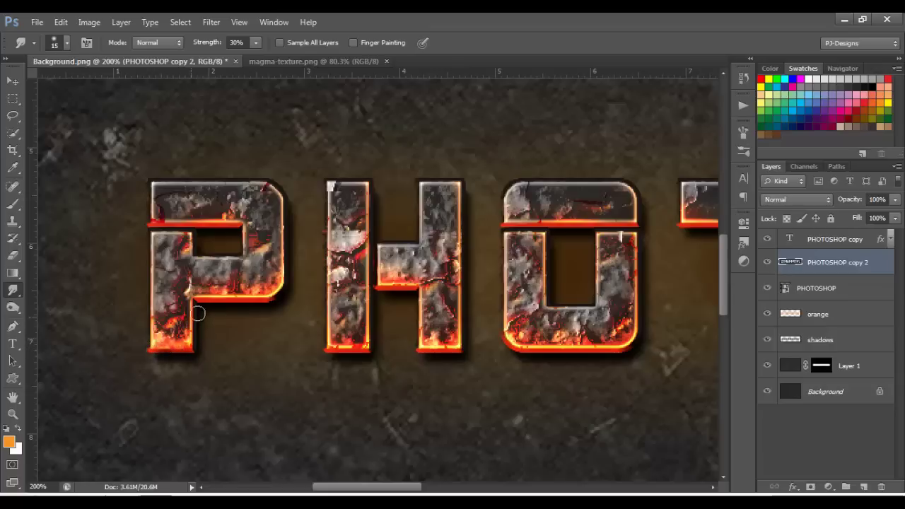
mouse_move(200, 299)
left_mouse_down()
mouse_move(246, 293)
mouse_move(265, 306)
mouse_move(277, 262)
left_mouse_up()
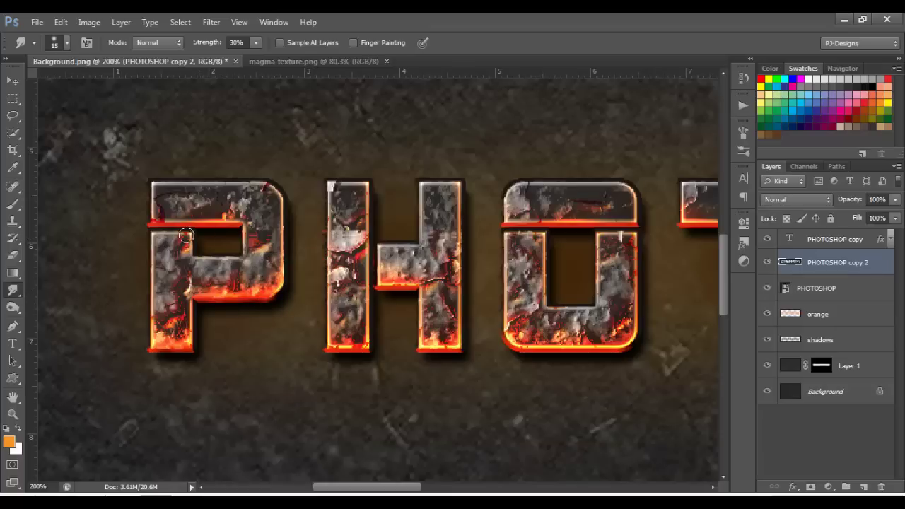
mouse_move(155, 223)
left_mouse_down()
mouse_move(179, 211)
mouse_move(183, 231)
mouse_move(196, 209)
mouse_move(198, 221)
mouse_move(252, 210)
mouse_move(225, 223)
mouse_move(251, 255)
left_mouse_up()
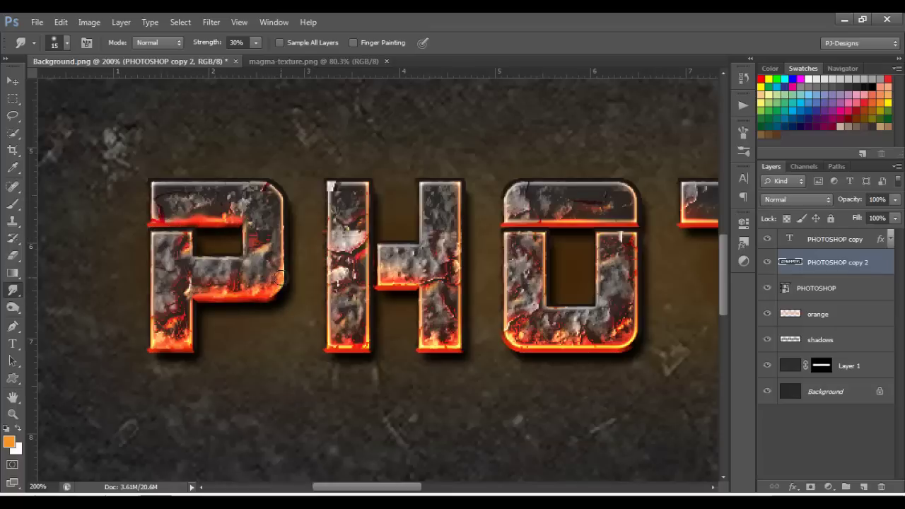
mouse_move(191, 338)
left_mouse_down()
mouse_move(173, 298)
mouse_move(152, 341)
mouse_move(161, 290)
mouse_move(166, 322)
mouse_move(198, 318)
left_mouse_up()
- Smudge the glowing lower edges of the first H and first O into the letter faces
mouse_move(327, 345)
left_mouse_down()
mouse_move(343, 328)
mouse_move(365, 348)
mouse_move(355, 304)
mouse_move(368, 282)
mouse_move(364, 261)
mouse_move(392, 294)
mouse_move(399, 265)
mouse_move(421, 251)
mouse_move(437, 338)
mouse_move(426, 337)
mouse_move(424, 356)
mouse_move(439, 306)
mouse_move(436, 344)
mouse_move(434, 326)
mouse_move(459, 350)
mouse_move(460, 317)
mouse_move(448, 295)
mouse_move(462, 325)
mouse_move(448, 329)
mouse_move(442, 310)
mouse_move(332, 352)
mouse_move(337, 320)
left_mouse_up()
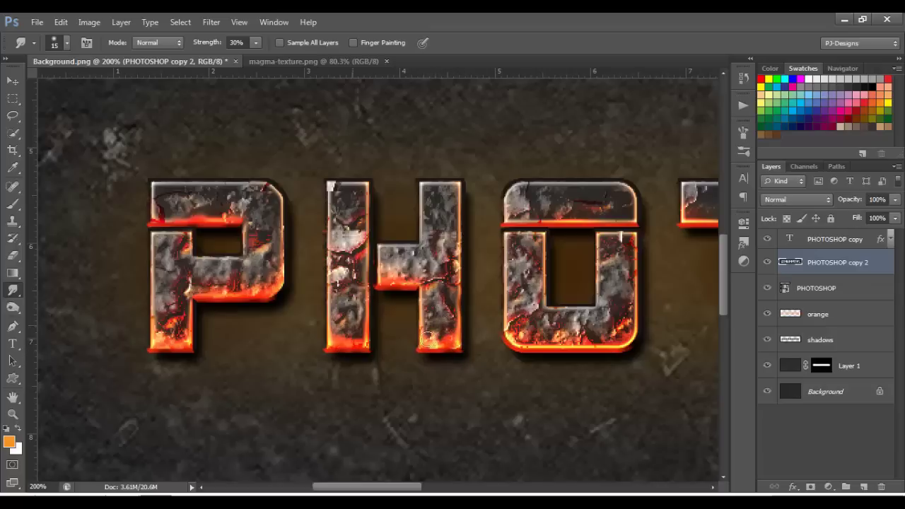
mouse_move(522, 314)
left_mouse_down()
mouse_move(534, 354)
mouse_move(532, 326)
mouse_move(563, 344)
mouse_move(569, 326)
mouse_move(580, 343)
mouse_move(566, 311)
mouse_move(626, 342)
mouse_move(623, 275)
mouse_move(628, 306)
left_mouse_up()
mouse_move(612, 346)
left_mouse_down()
mouse_move(552, 311)
mouse_move(521, 203)
mouse_move(629, 234)
mouse_move(527, 203)
left_mouse_up()
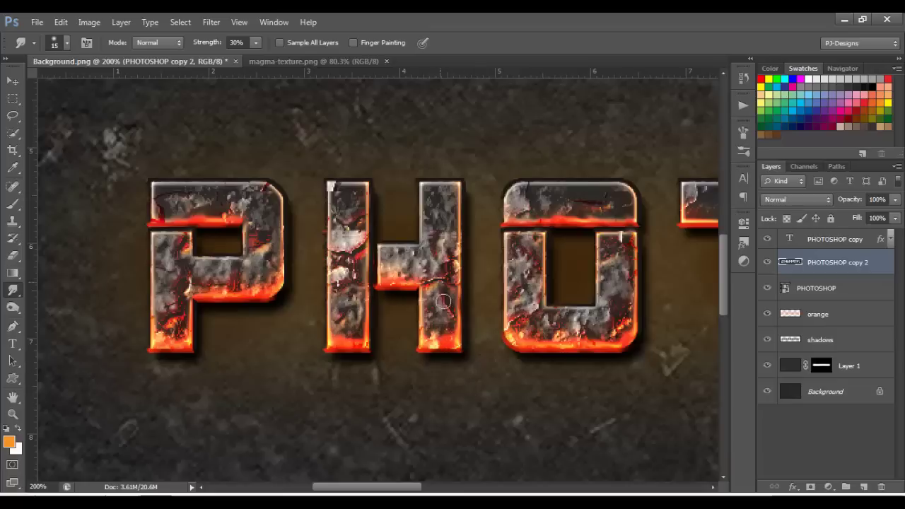
- Smudge the glowing lower edges of the T and the second O into the letter faces
mouse_move(632, 352)
left_mouse_down()
mouse_move(412, 358)
mouse_move(293, 401)
left_mouse_up()
mouse_move(421, 249)
left_mouse_down()
mouse_move(438, 275)
mouse_move(456, 254)
mouse_move(467, 212)
left_mouse_up()
mouse_move(380, 347)
left_mouse_down()
mouse_move(380, 377)
mouse_move(384, 352)
mouse_move(408, 373)
mouse_move(406, 333)
mouse_move(421, 319)
mouse_move(389, 354)
left_mouse_up()
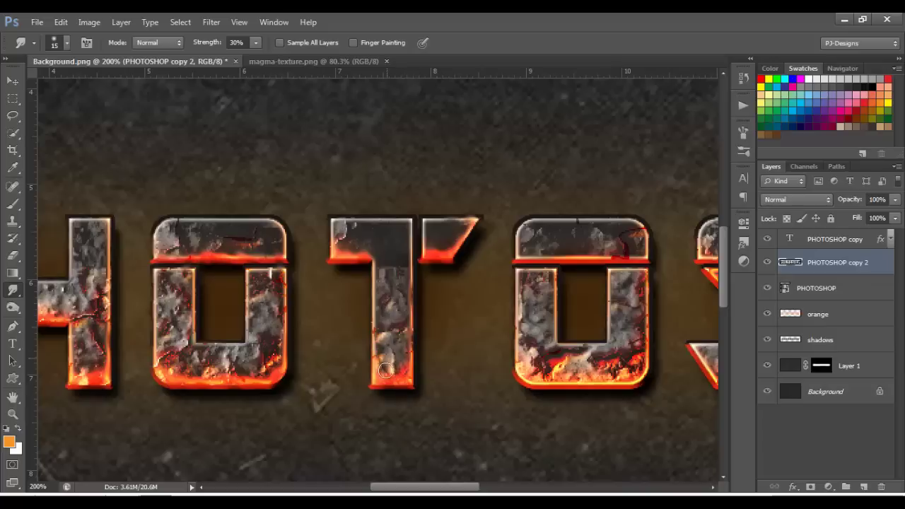
left_click_drag(502, 379, 344, 384)
mouse_move(363, 268)
left_mouse_down()
mouse_move(407, 263)
mouse_move(411, 243)
mouse_move(446, 253)
mouse_move(473, 242)
mouse_move(486, 256)
left_mouse_up()
mouse_move(380, 352)
left_mouse_down()
mouse_move(382, 394)
mouse_move(403, 373)
mouse_move(397, 368)
mouse_move(466, 402)
mouse_move(481, 375)
mouse_move(478, 282)
mouse_move(481, 398)
mouse_move(435, 382)
left_mouse_up()
- Smudge the glowing lower edges of the remaining letters S, H, O and P into their faces
left_click_drag(515, 375, 336, 302)
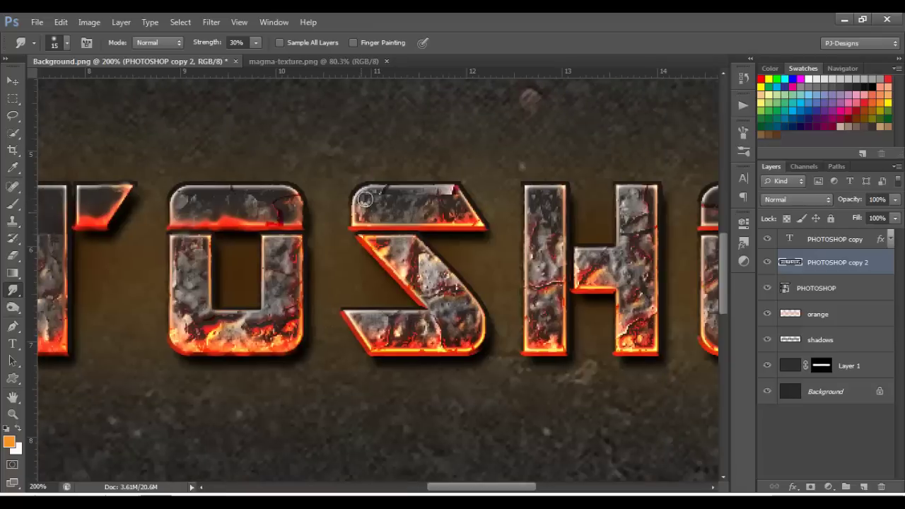
mouse_move(375, 228)
left_mouse_down()
mouse_move(397, 226)
mouse_move(432, 228)
mouse_move(428, 207)
mouse_move(461, 205)
mouse_move(470, 230)
mouse_move(410, 273)
mouse_move(372, 226)
mouse_move(401, 263)
mouse_move(411, 264)
mouse_move(377, 322)
mouse_move(354, 324)
mouse_move(372, 350)
mouse_move(398, 341)
mouse_move(309, 379)
mouse_move(321, 281)
mouse_move(316, 305)
mouse_move(330, 304)
mouse_move(355, 333)
mouse_move(356, 280)
mouse_move(380, 232)
mouse_move(404, 253)
mouse_move(415, 337)
mouse_move(413, 300)
left_mouse_up()
scroll(386, 342, "right", 5)
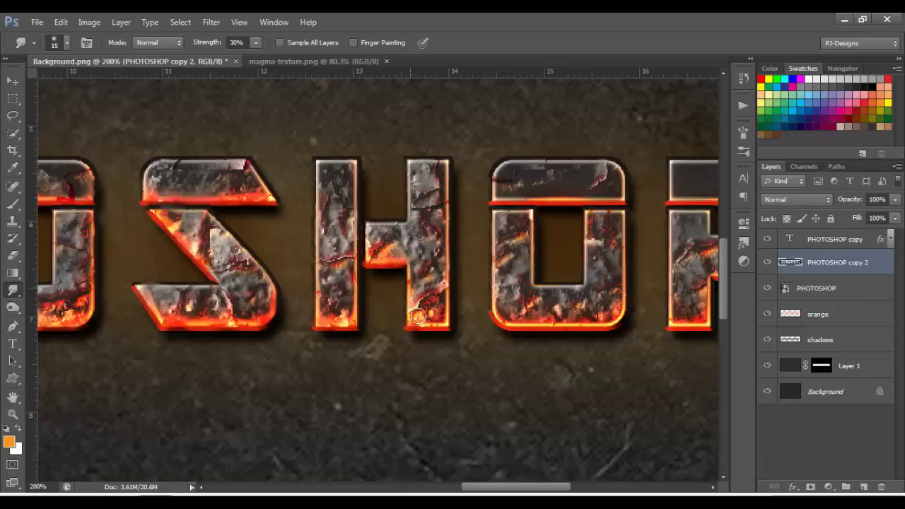
scroll(421, 336, "right", 3)
mouse_move(365, 208)
left_mouse_down()
mouse_move(387, 190)
mouse_move(382, 199)
mouse_move(401, 206)
mouse_move(419, 197)
mouse_move(428, 210)
mouse_move(449, 177)
mouse_move(462, 208)
mouse_move(464, 185)
mouse_move(488, 199)
left_mouse_up()
mouse_move(373, 311)
left_mouse_down()
mouse_move(373, 289)
mouse_move(375, 331)
mouse_move(382, 295)
mouse_move(383, 328)
mouse_move(402, 307)
mouse_move(412, 324)
mouse_move(428, 314)
mouse_move(476, 329)
mouse_move(455, 307)
mouse_move(487, 297)
left_mouse_up()
mouse_move(552, 325)
left_mouse_down()
mouse_move(555, 294)
mouse_move(581, 336)
mouse_move(569, 285)
mouse_move(577, 307)
mouse_move(589, 277)
mouse_move(584, 252)
mouse_move(599, 276)
mouse_move(600, 260)
mouse_move(642, 304)
mouse_move(611, 259)
mouse_move(625, 282)
mouse_move(624, 268)
mouse_move(653, 276)
mouse_move(661, 271)
mouse_move(647, 251)
mouse_move(655, 232)
mouse_move(683, 255)
mouse_move(689, 213)
left_mouse_up()
mouse_move(540, 206)
left_mouse_down()
mouse_move(599, 205)
mouse_move(615, 183)
mouse_move(638, 176)
mouse_move(647, 234)
mouse_move(664, 195)
left_mouse_up()
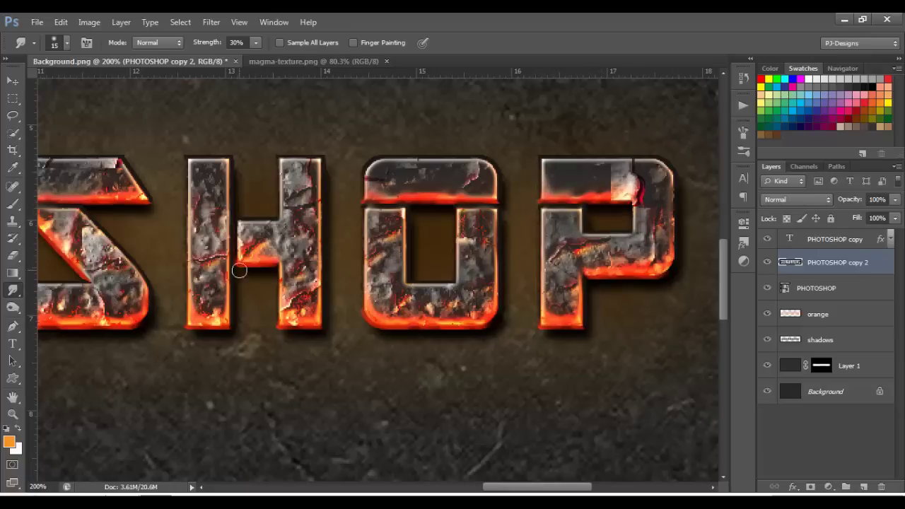
- Add a Curves adjustment with a point at input 32, output 28, and clip it to the smudged text layer
scroll(333, 330, "left", 5)
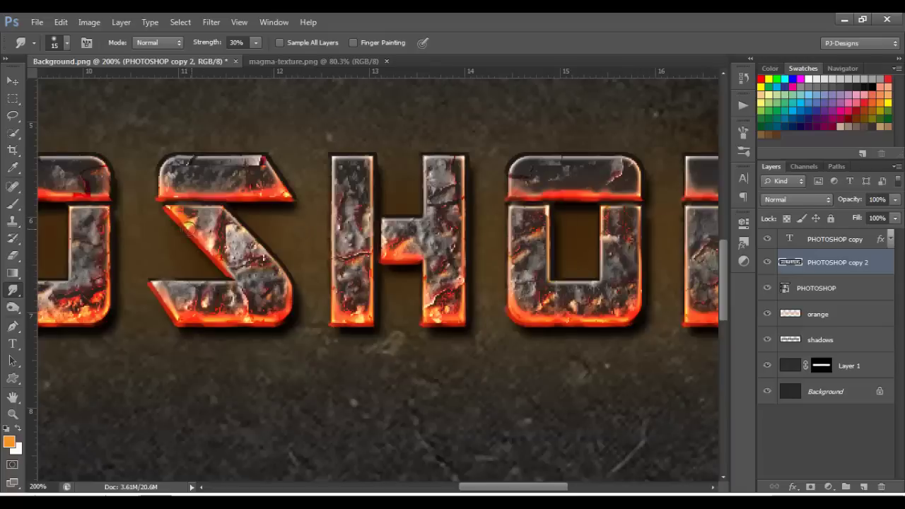
scroll(193, 228, "down", 6)
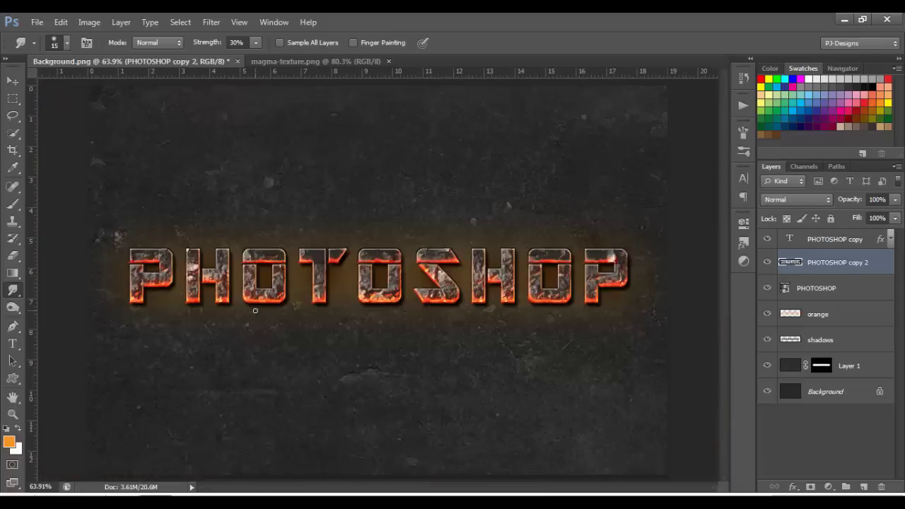
scroll(256, 315, "up", 1)
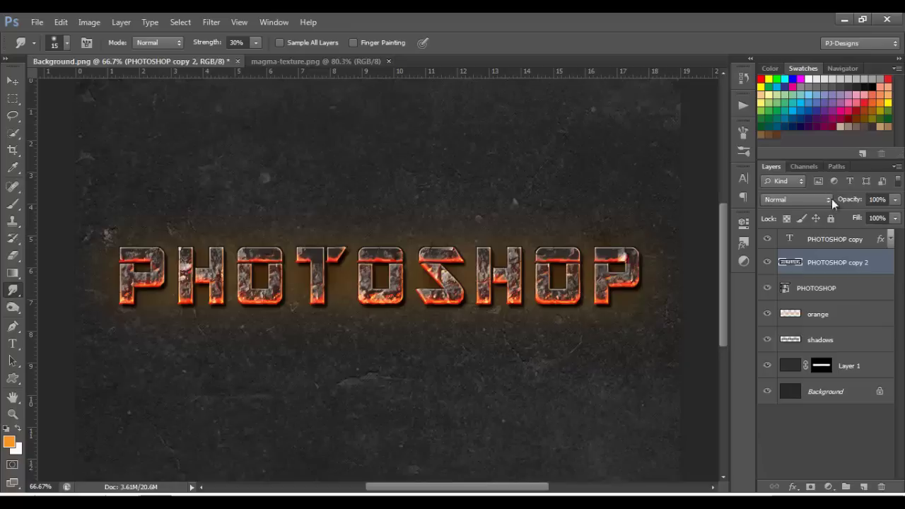
left_click(829, 487)
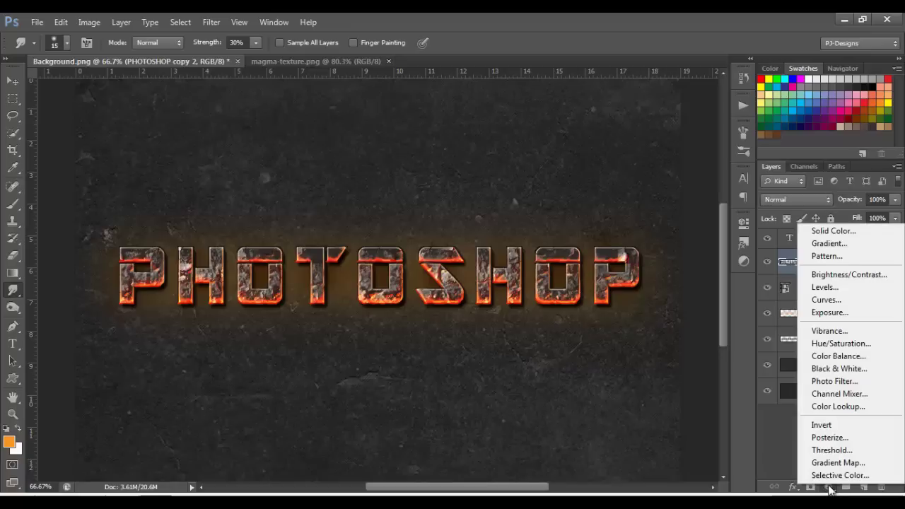
left_click(824, 300)
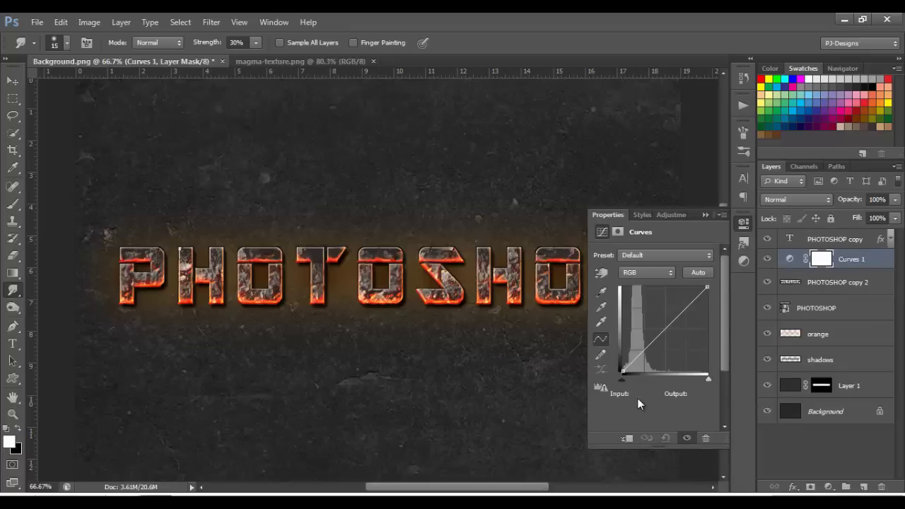
left_click(634, 361)
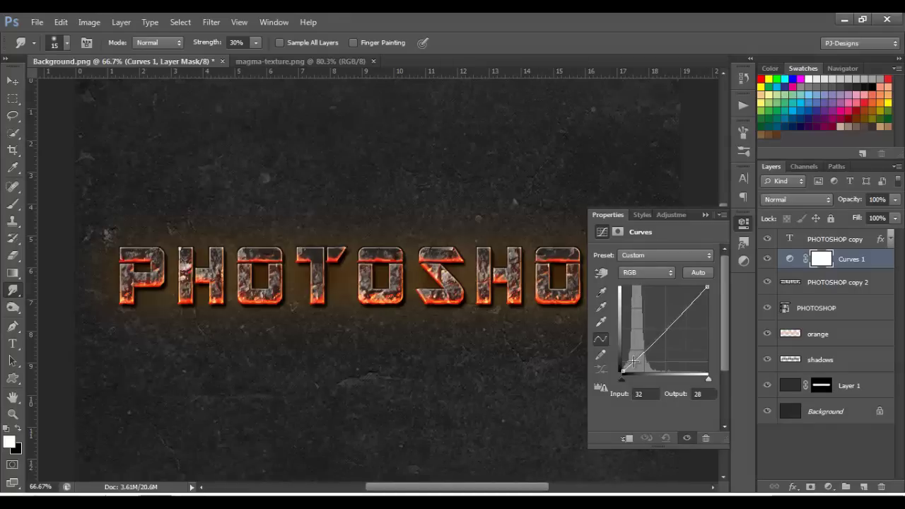
left_click(629, 441)
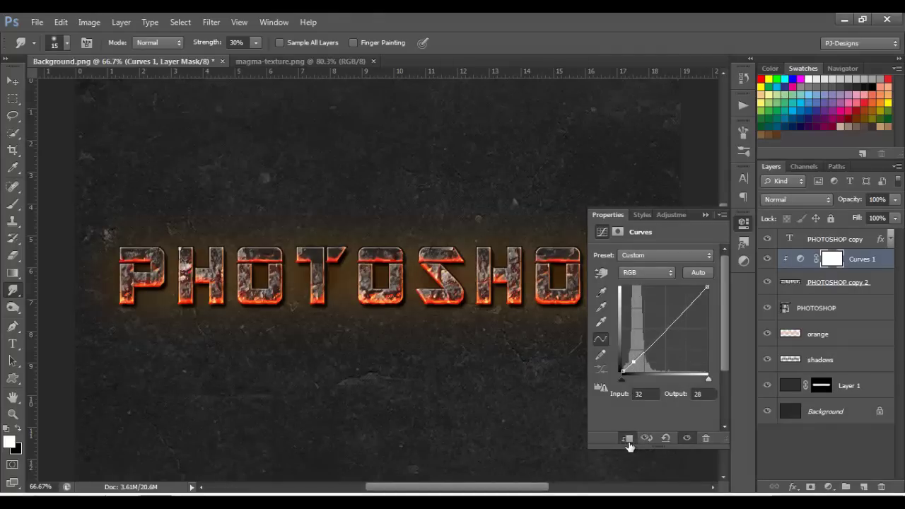
- Shape the Curves adjustment with points at input 32, output 24 and input 60, output 50, comparing the text with and without it
left_click(645, 353)
left_click_drag(644, 353, 635, 363)
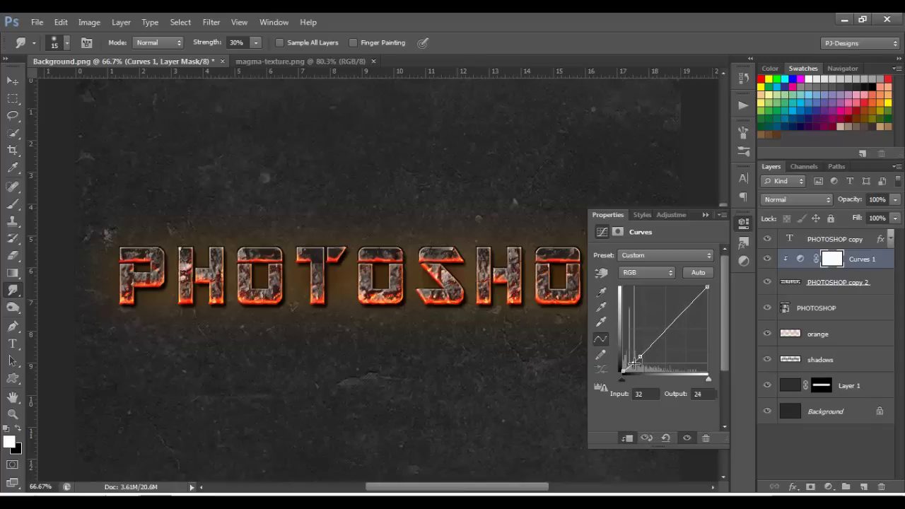
left_click(767, 261)
left_click(767, 262)
left_click(641, 357)
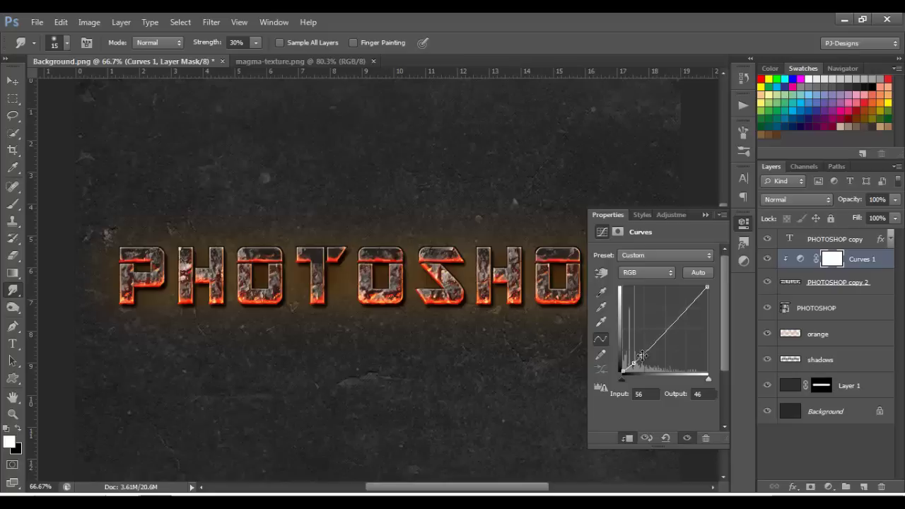
left_click_drag(641, 355, 643, 354)
left_click(767, 259)
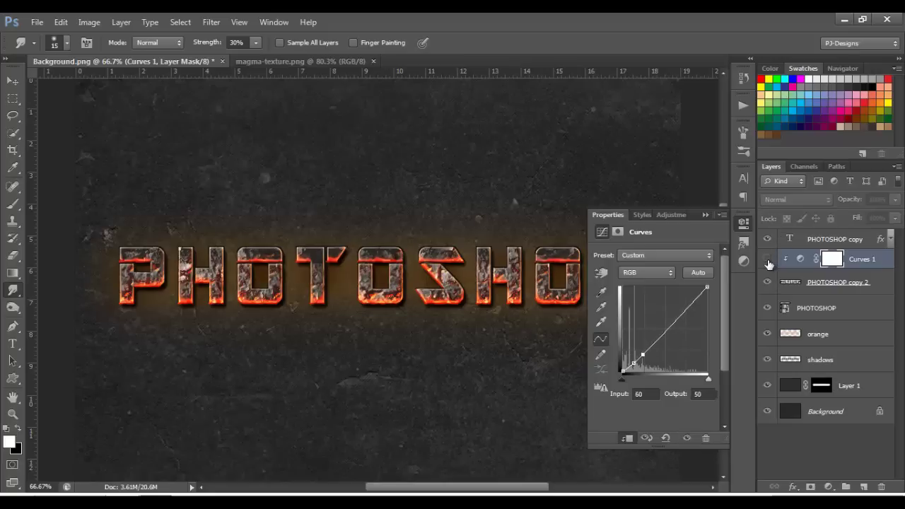
left_click(768, 261)
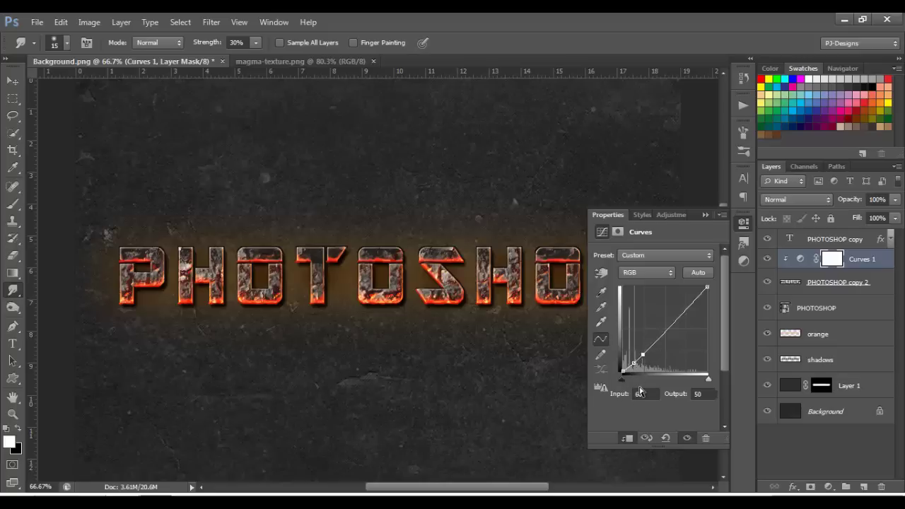
left_click(705, 215)
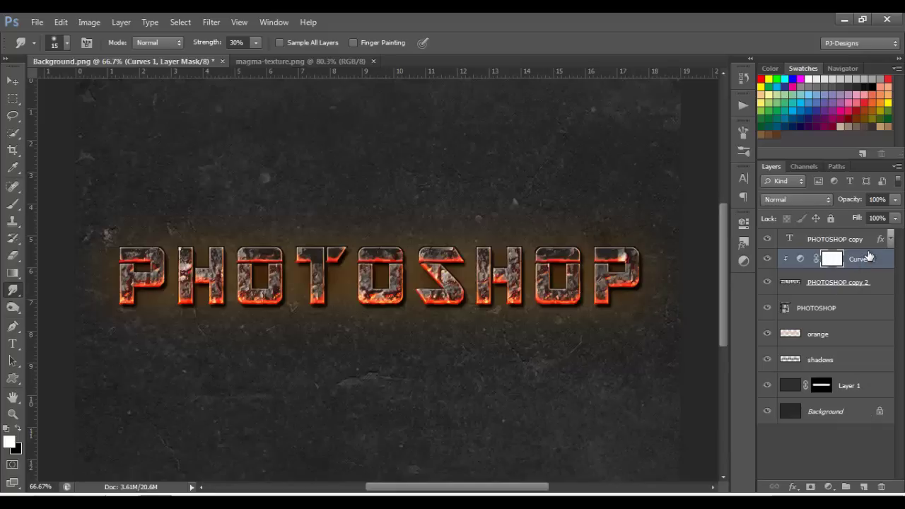
- Add a new layer above the Curves adjustment and name it "shadows 2"
left_click(864, 488)
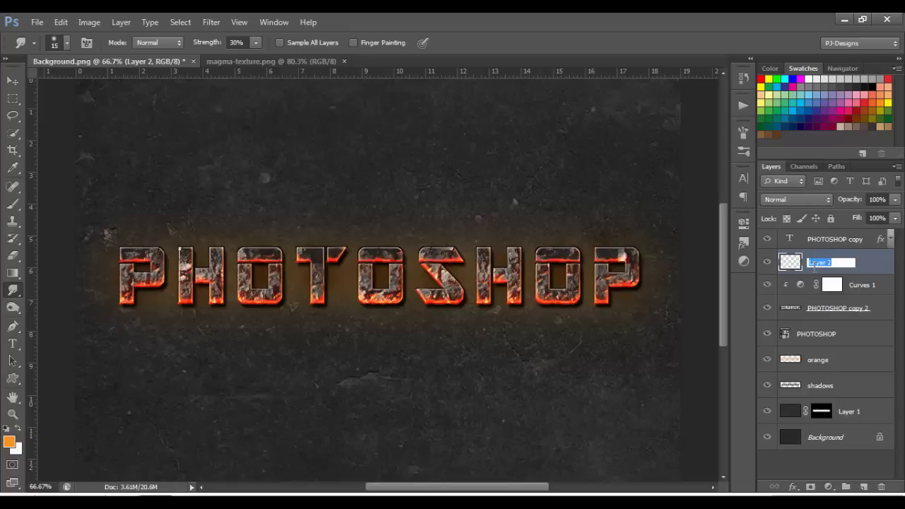
type("shadows 2")
key("Return")
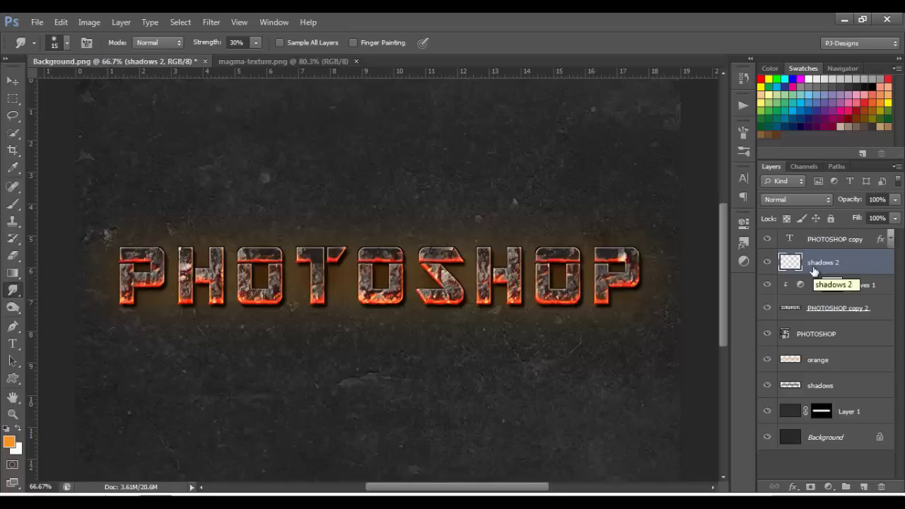
- Paint black shading with a 50 px brush over parts of the first P and first H on the shadows 2 layer
left_click(12, 206)
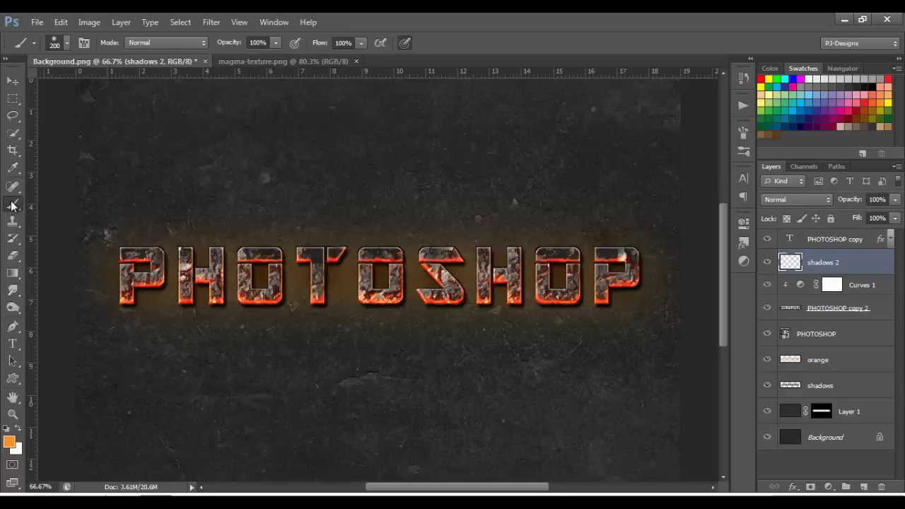
left_click(6, 431)
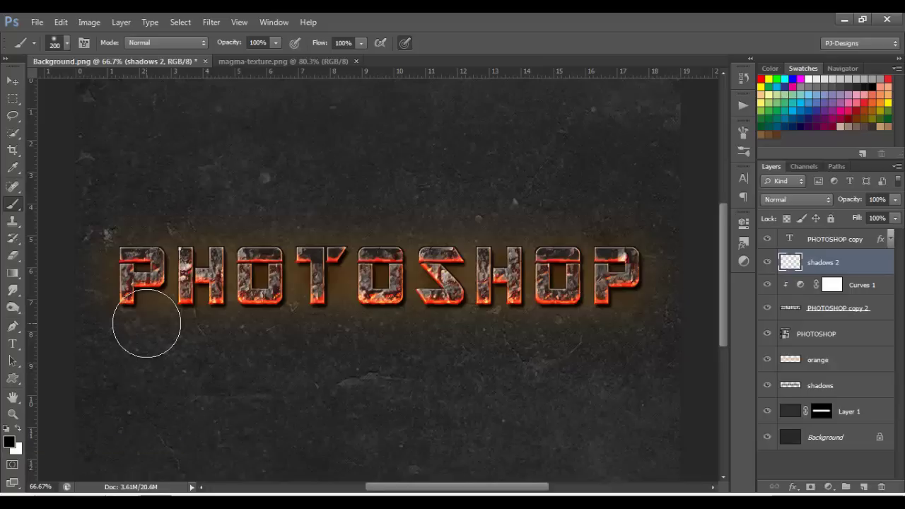
key("bracketleft")
key("bracketleft")
key("bracketleft")
key("bracketleft")
key("bracketleft")
key("bracketleft")
key("bracketleft")
key("bracketleft")
key("bracketleft")
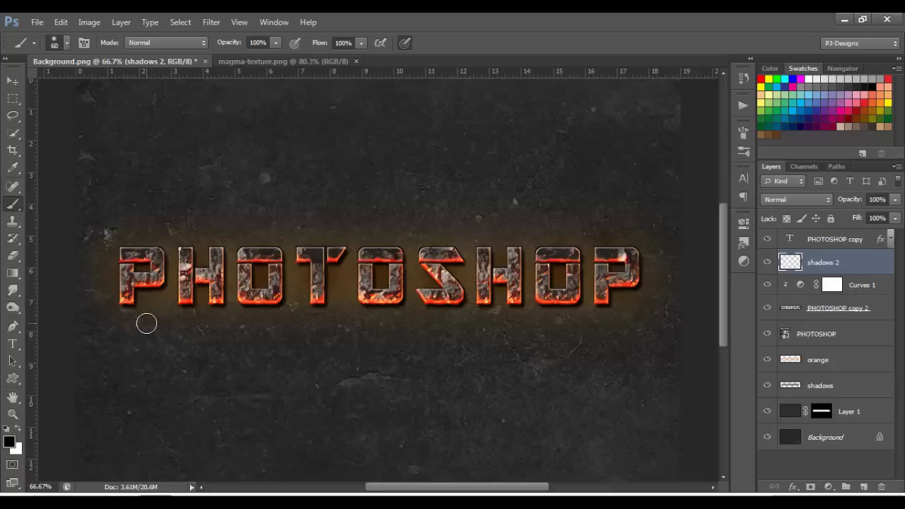
key("ctrl+plus")
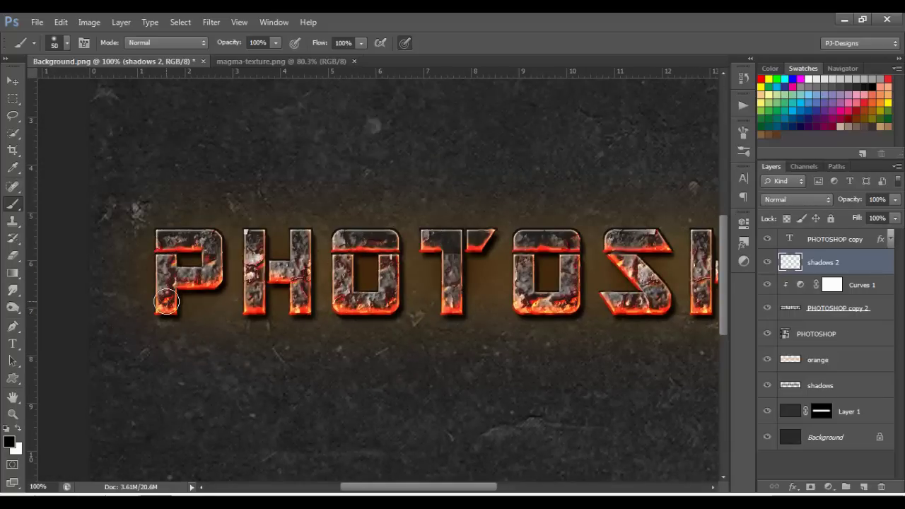
left_click(167, 302)
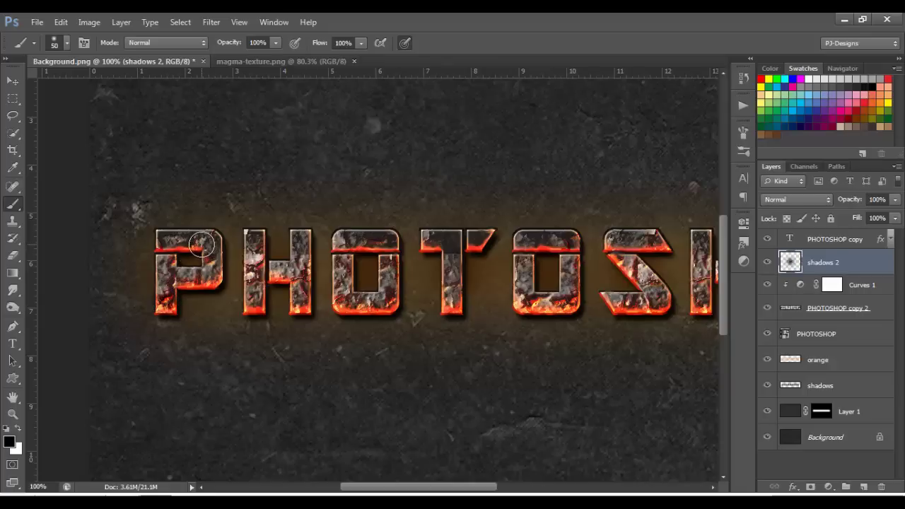
key("ctrl+z")
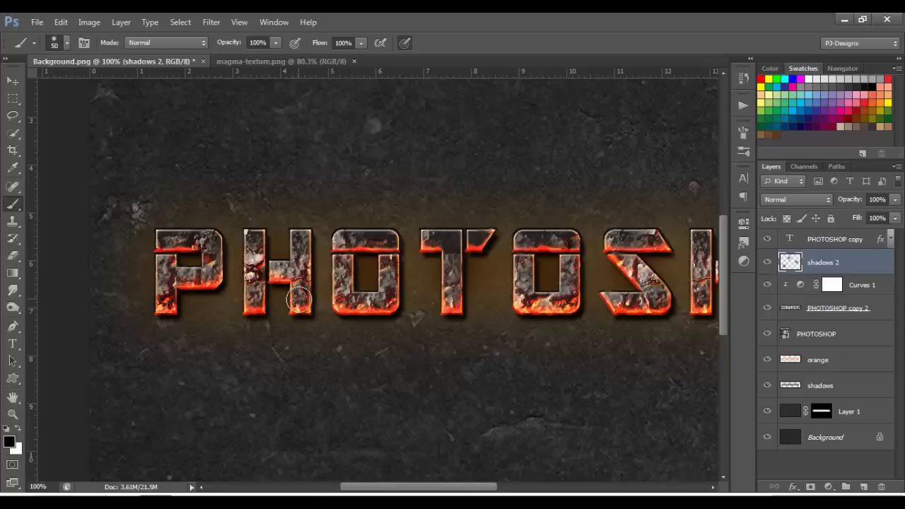
left_click_drag(303, 300, 315, 249)
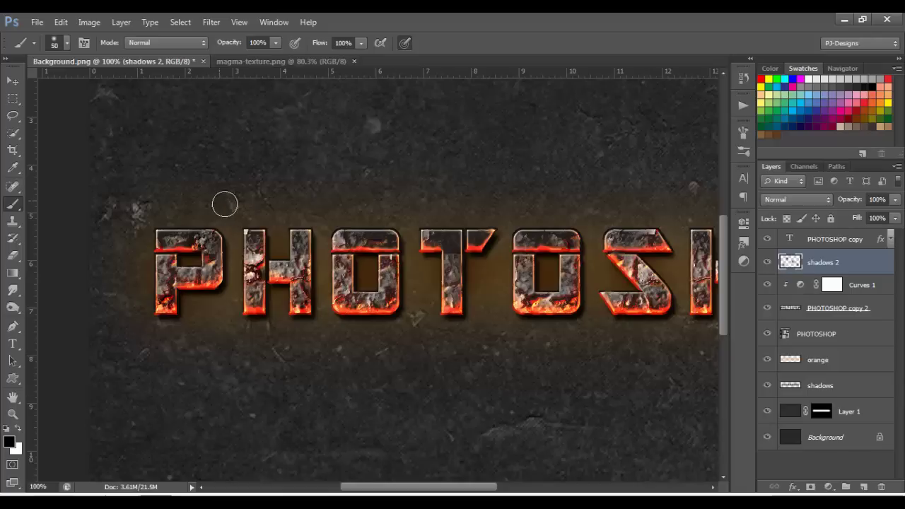
left_click(256, 235)
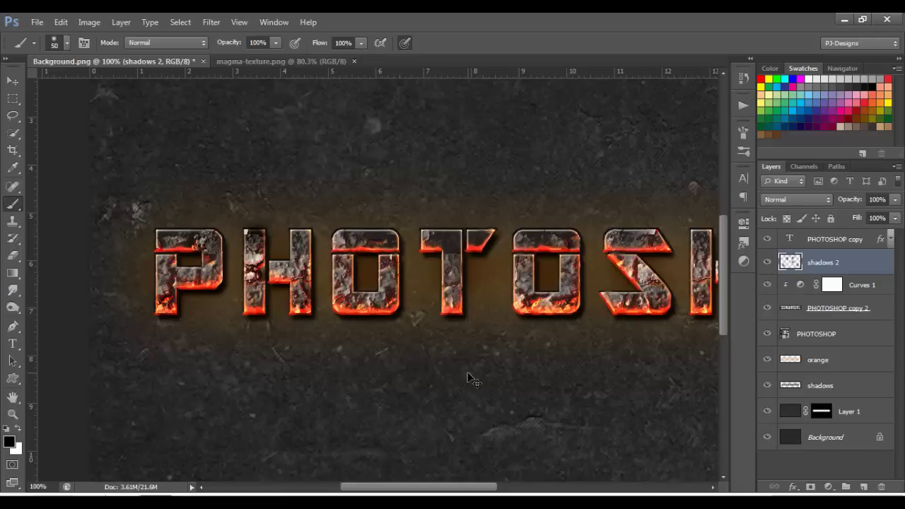
key("ctrl+z")
- Paint black shading over parts of the first O and the T, undoing the dab on the T's slanted arm
left_click(346, 307)
left_click_drag(375, 305, 393, 298)
left_click(370, 244)
left_click(428, 244)
left_click(477, 251)
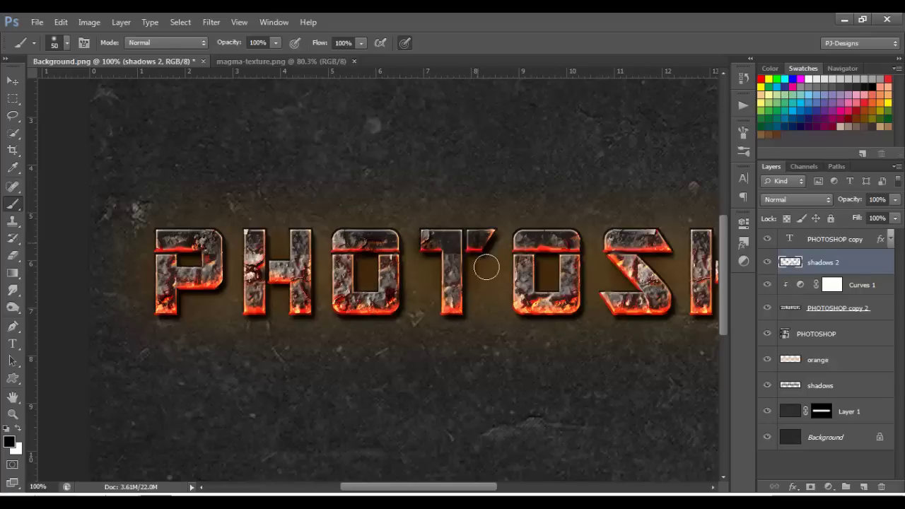
key("ctrl+z")
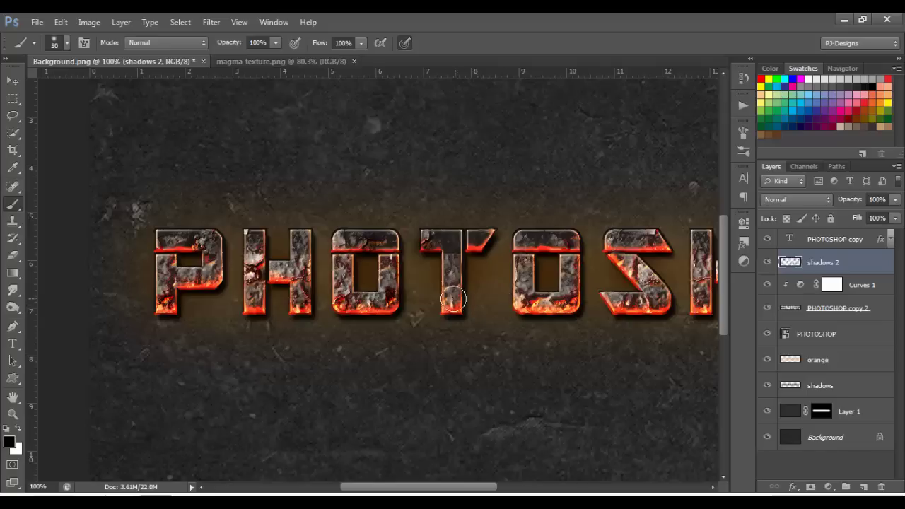
- Paint black shading over parts of the second O and the remaining letters S, H, O and P, undoing the last stroke
mouse_move(534, 244)
left_mouse_down()
mouse_move(526, 299)
mouse_move(564, 309)
mouse_move(567, 240)
left_mouse_up()
mouse_move(618, 319)
left_mouse_down()
mouse_move(469, 310)
mouse_move(510, 293)
mouse_move(488, 234)
mouse_move(509, 228)
mouse_move(504, 237)
left_mouse_up()
mouse_move(576, 323)
left_mouse_down()
mouse_move(421, 315)
mouse_move(389, 291)
mouse_move(388, 277)
mouse_move(428, 268)
mouse_move(442, 287)
mouse_move(428, 248)
mouse_move(482, 220)
mouse_move(527, 254)
mouse_move(528, 279)
mouse_move(531, 236)
left_mouse_up()
mouse_move(607, 231)
left_mouse_down()
mouse_move(617, 224)
mouse_move(616, 254)
mouse_move(576, 278)
mouse_move(581, 213)
left_mouse_up()
key("ctrl+z")
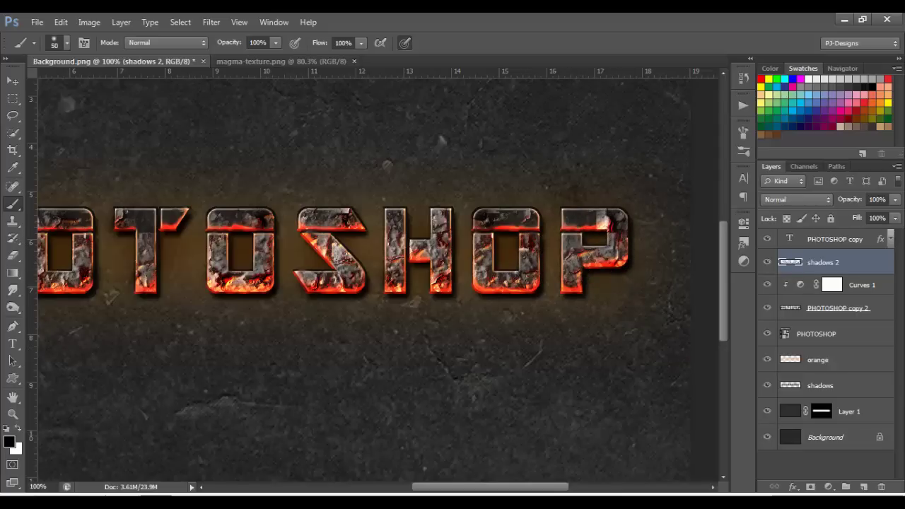
- Lower the shadows 2 layer's opacity to 39% and compare the text with the layer hidden and shown
left_click(896, 200)
left_click(854, 214)
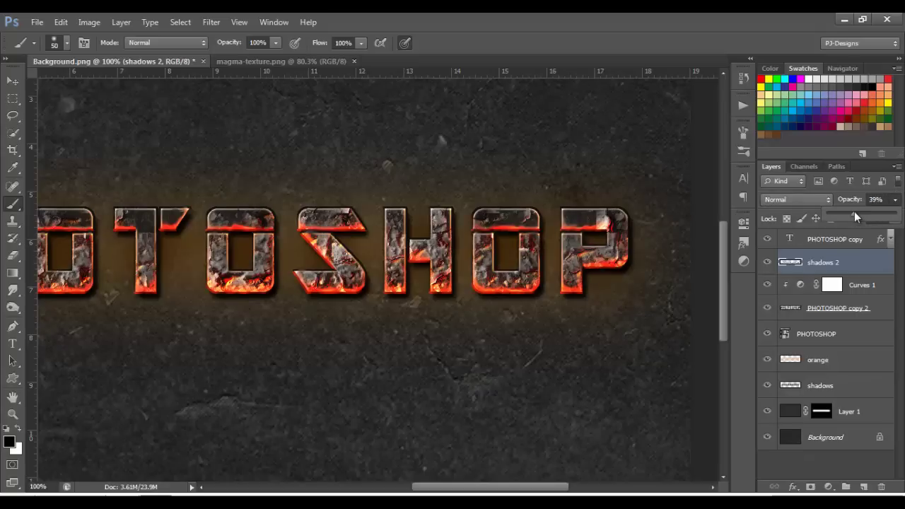
left_click(767, 263)
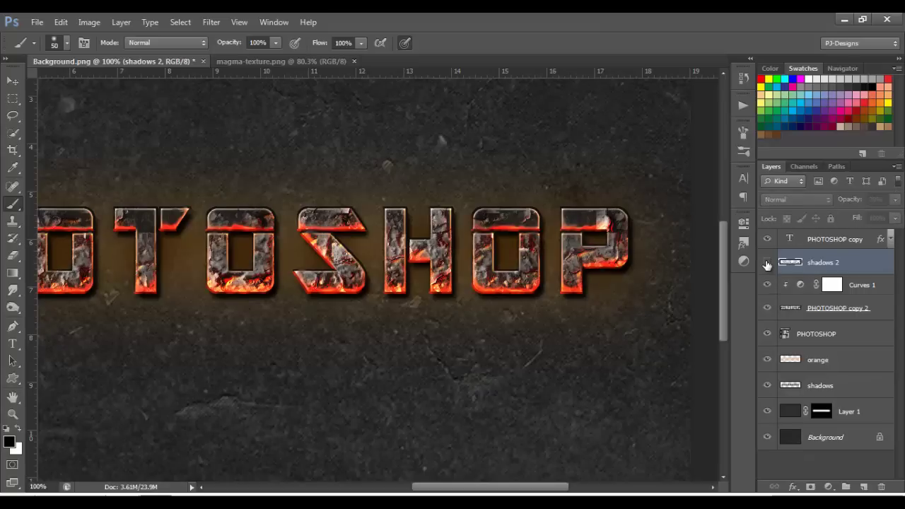
left_click(768, 264)
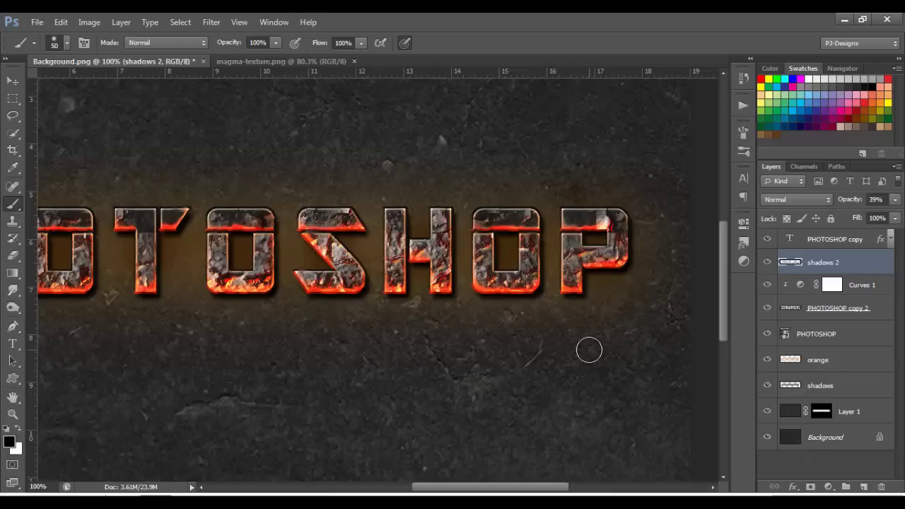
left_click_drag(542, 487, 478, 488)
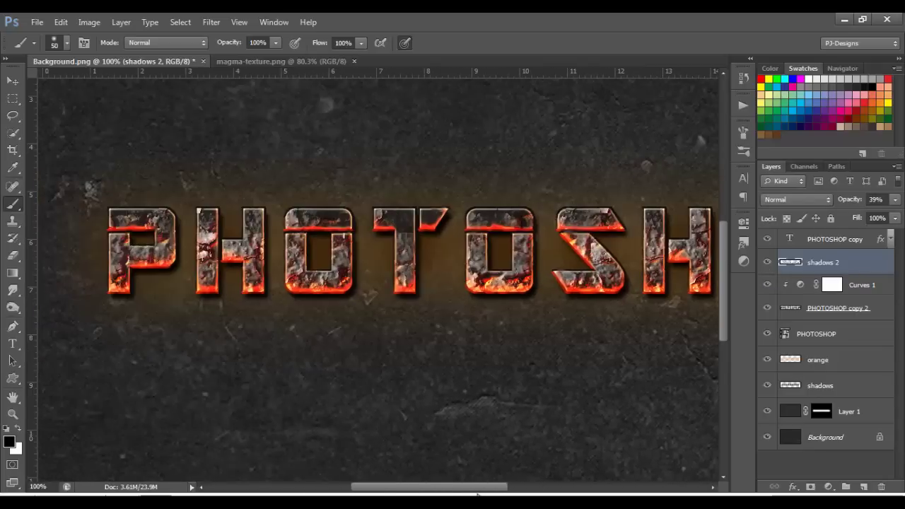
left_click(768, 263)
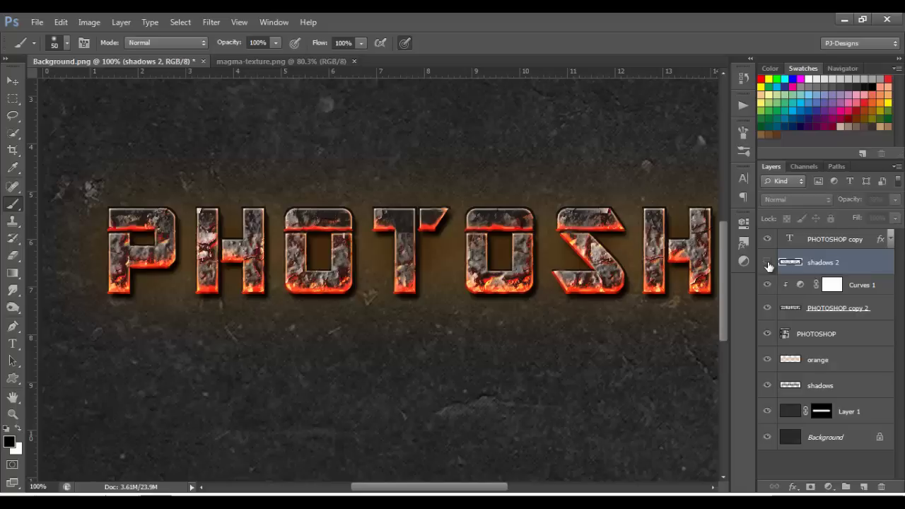
left_click(768, 264)
left_click(768, 264)
left_click(768, 264)
left_click(768, 264)
left_click(768, 264)
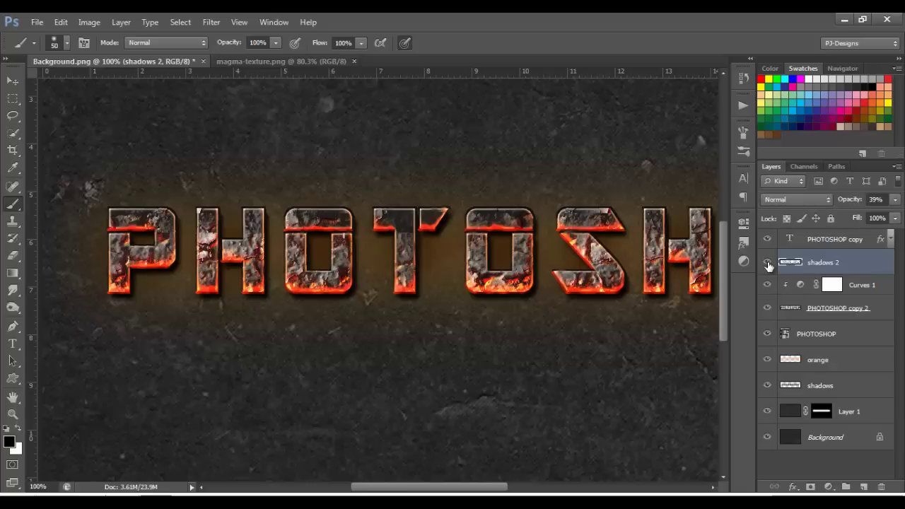
- Add a new layer named "orange 2" above shadows 2 and set its blend mode to Color Dodge
left_click_drag(865, 485, 865, 489)
left_click(864, 488)
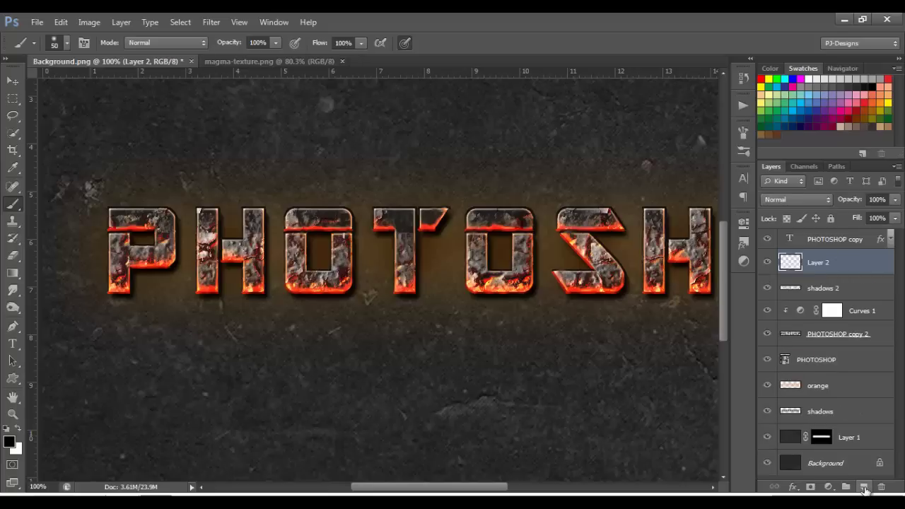
double_click(818, 263)
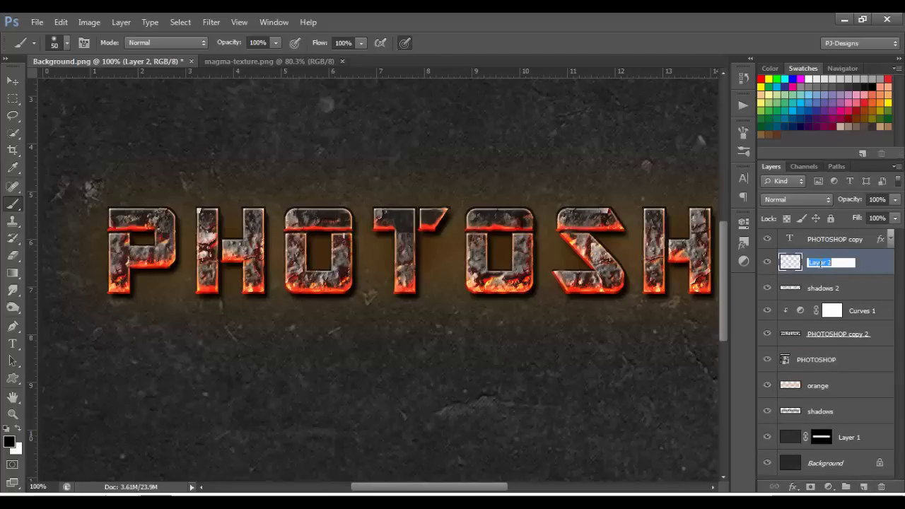
type("orange 2")
key("Return")
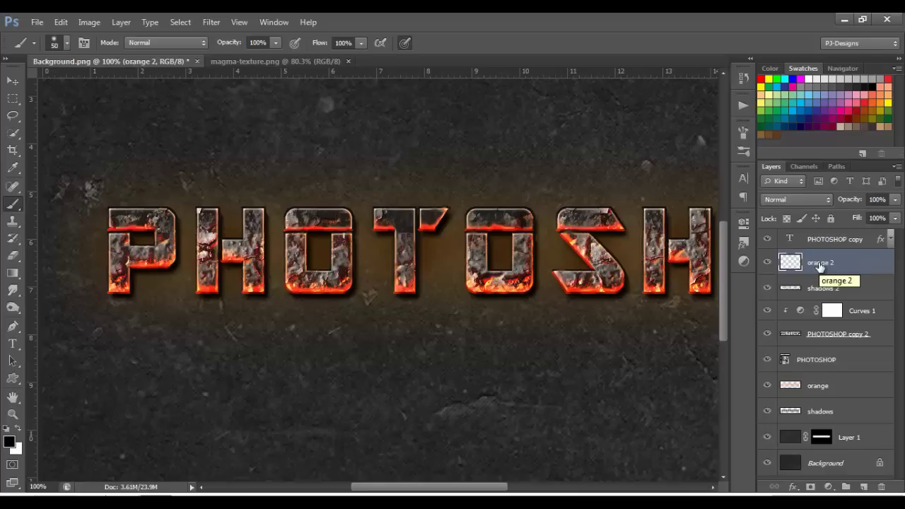
left_click(816, 200)
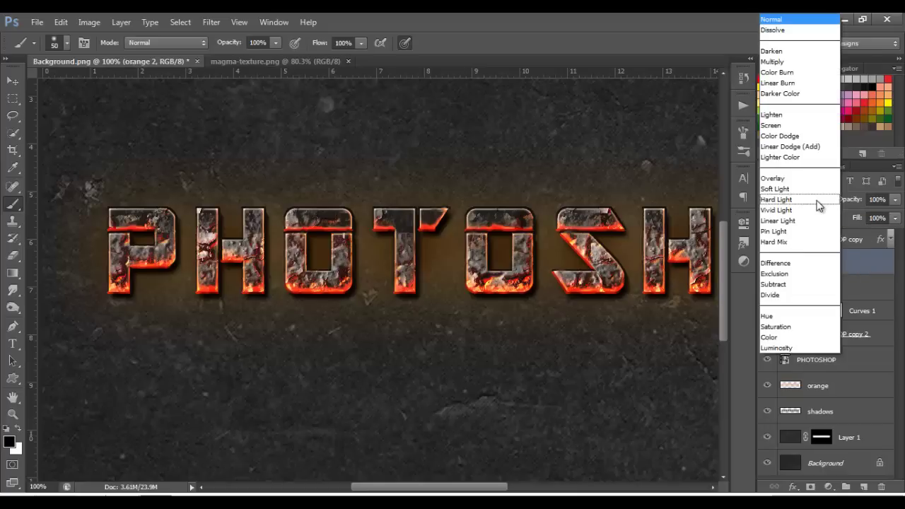
left_click(798, 137)
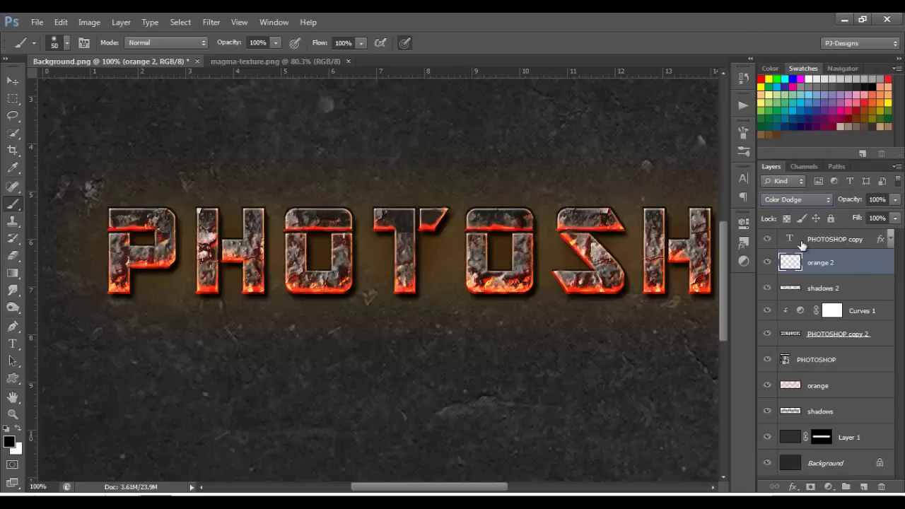
- Paint orange glow with the 50 px brush over the lower edges of the first P and spots on the first H
left_click(872, 102)
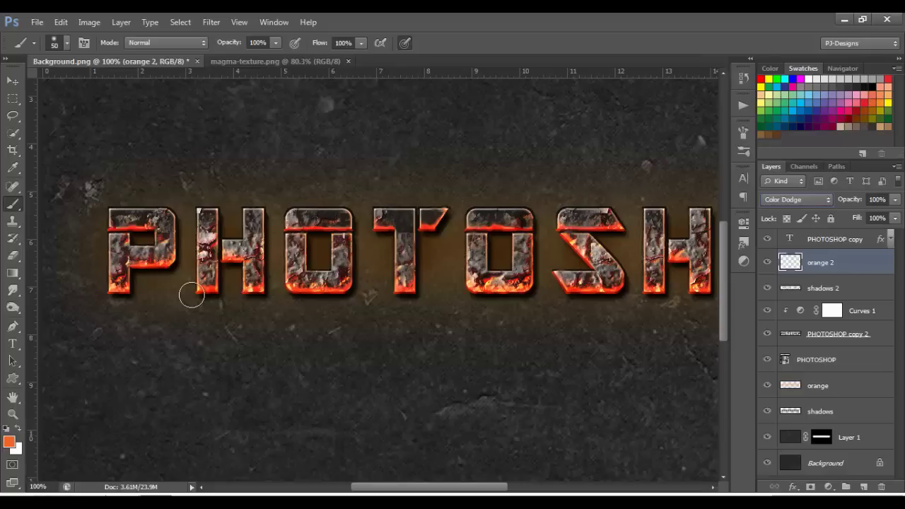
mouse_move(181, 279)
left_mouse_down()
mouse_move(167, 256)
mouse_move(119, 283)
left_mouse_up()
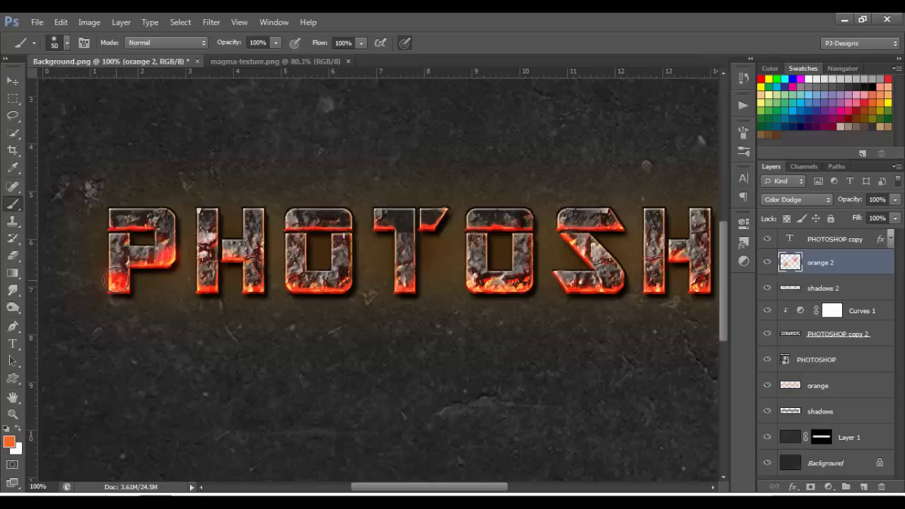
left_click(114, 225)
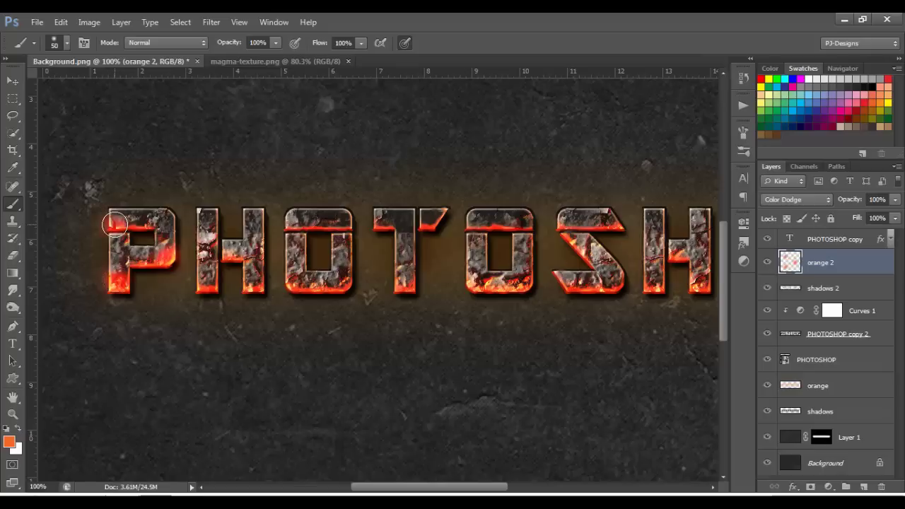
left_click(210, 285)
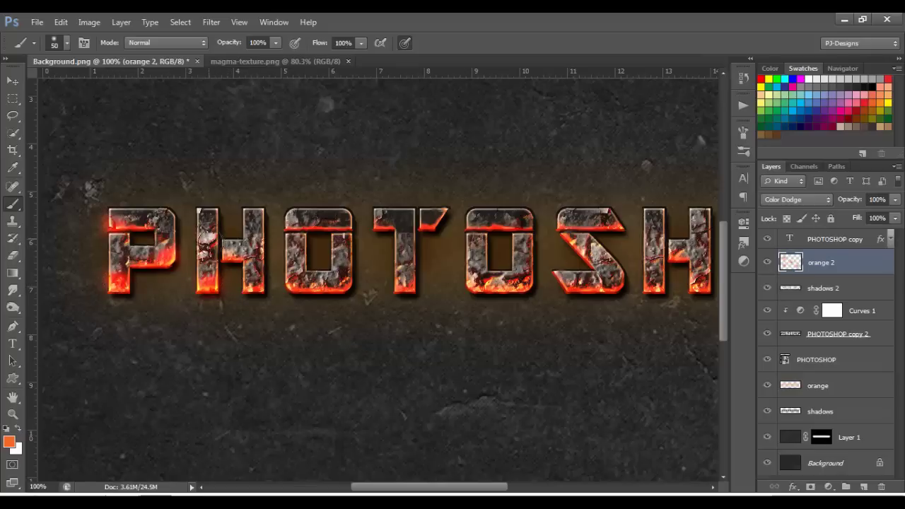
left_click(213, 243)
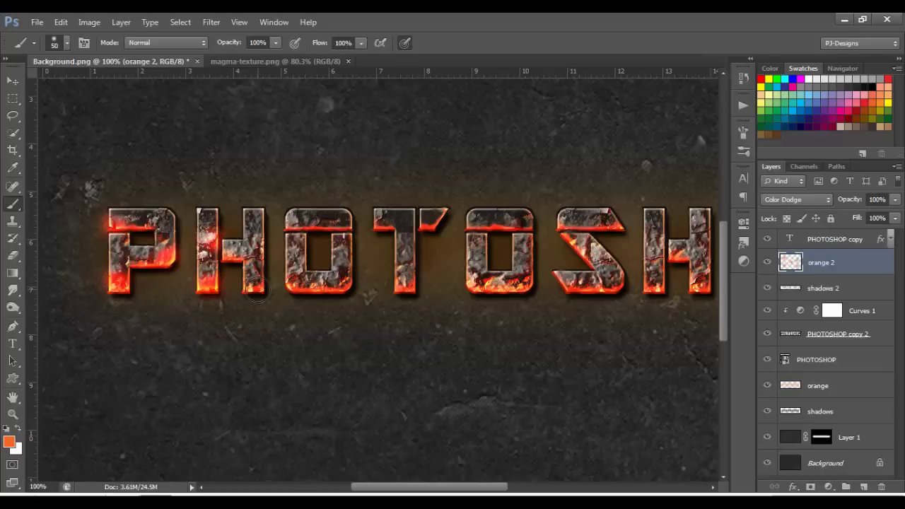
left_click(257, 283)
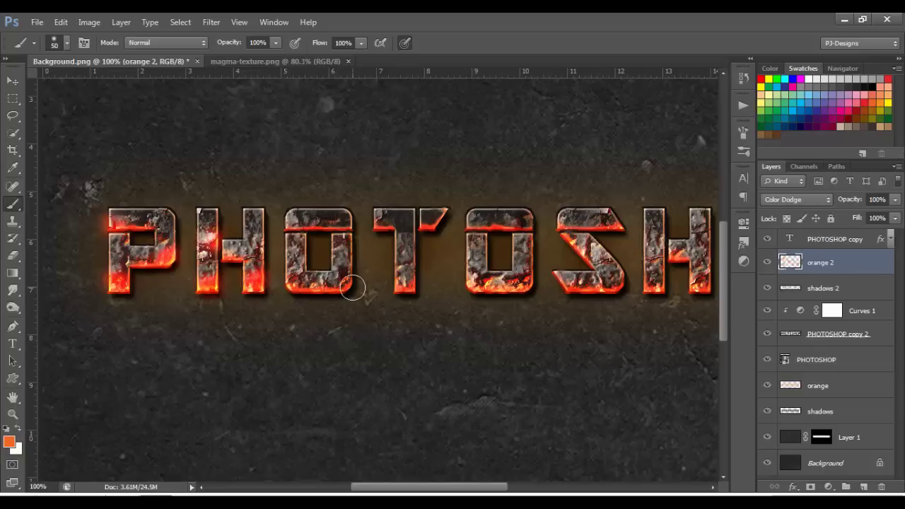
- Undo the last glow stroke and paint orange glow on the first O's lower right corner and the left end of its upper bar
key("ctrl+z")
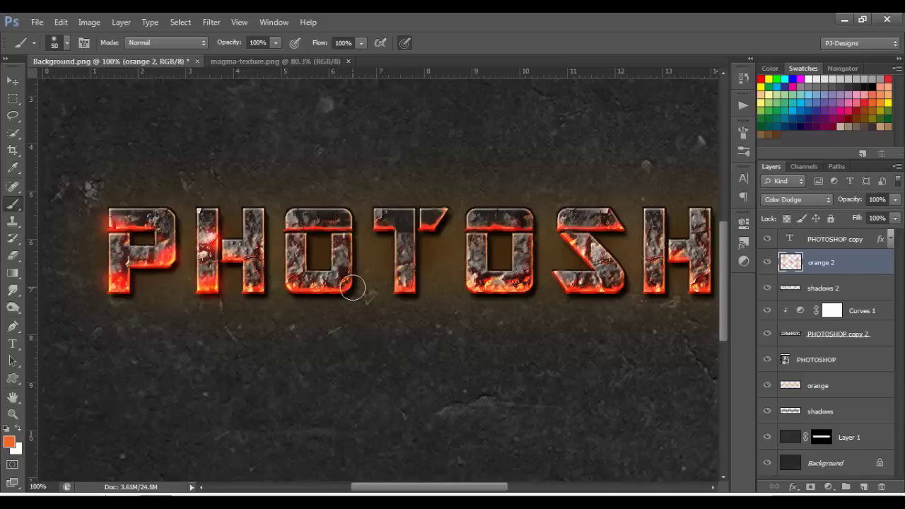
left_click(341, 281)
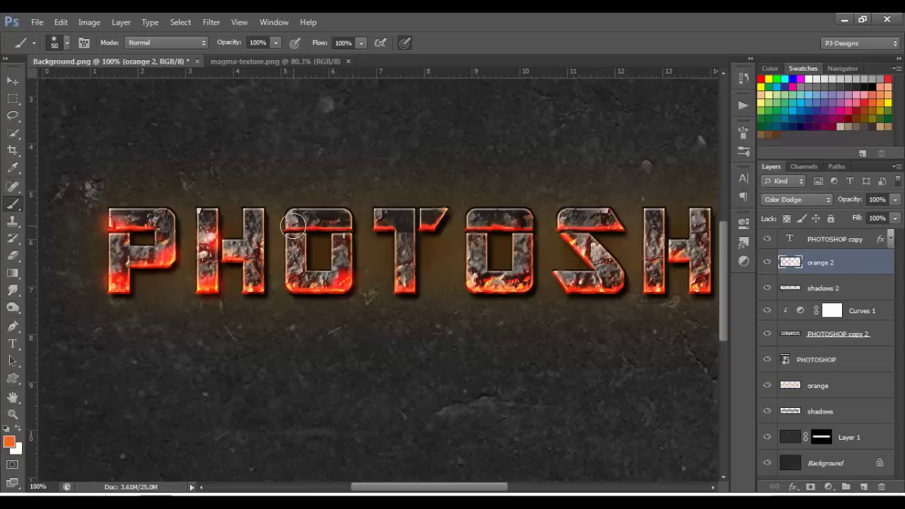
left_click(429, 225)
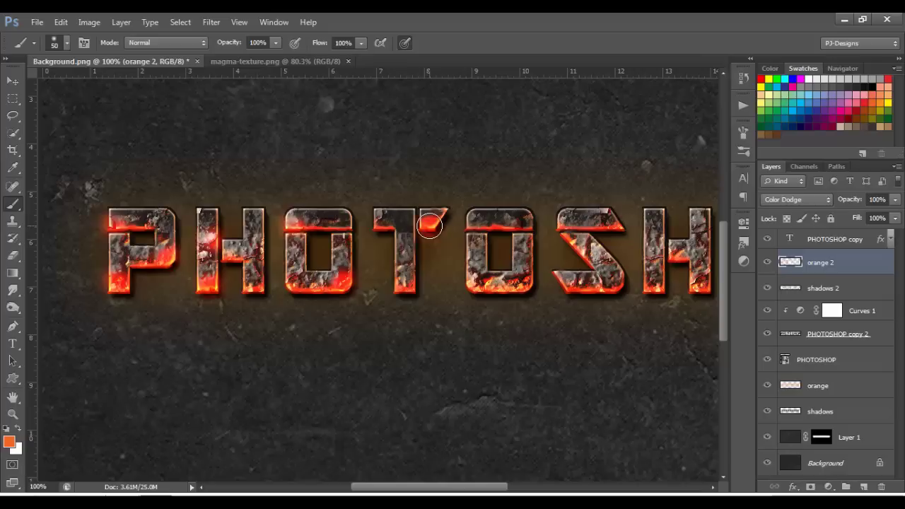
left_click(380, 223)
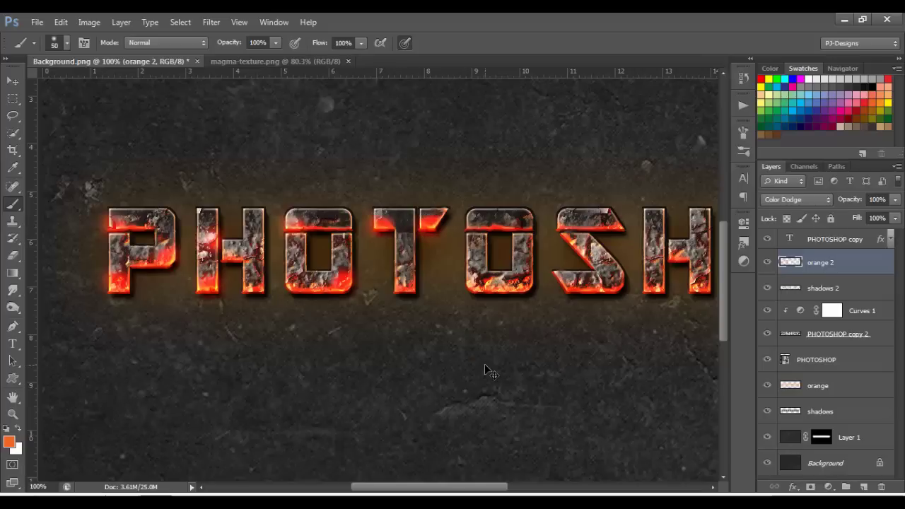
key("ctrl+alt+z")
key("ctrl+alt+z")
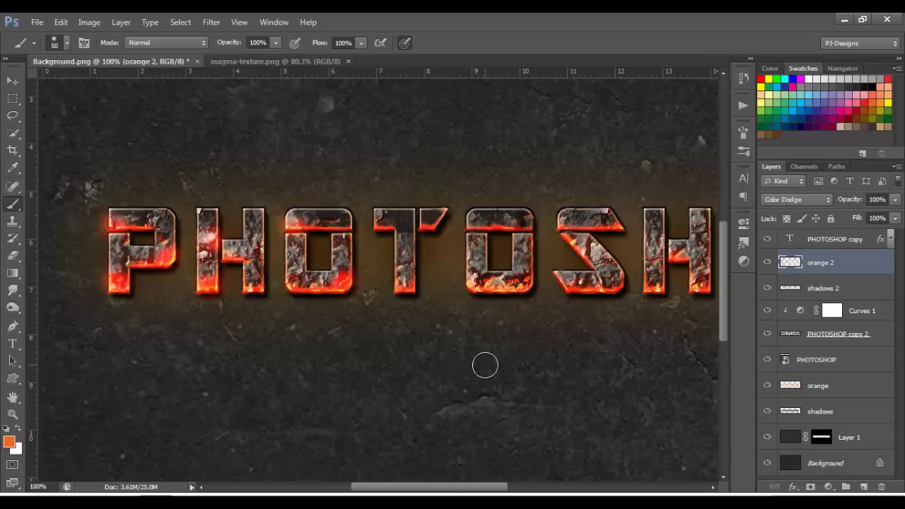
- Paint orange glow on the T's foot and left arm, undo an oversized tip stroke and repaint the tip with a 30 px brush
left_click(400, 278)
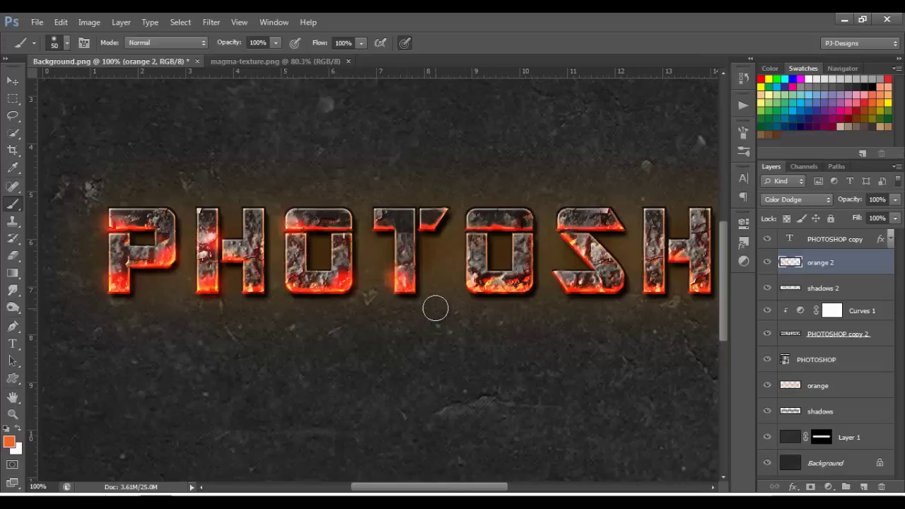
left_click(380, 225)
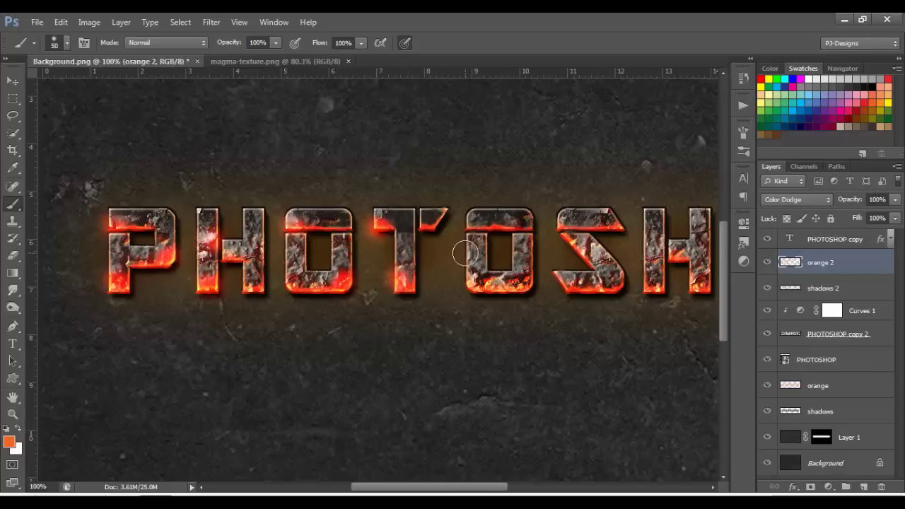
left_click(447, 213)
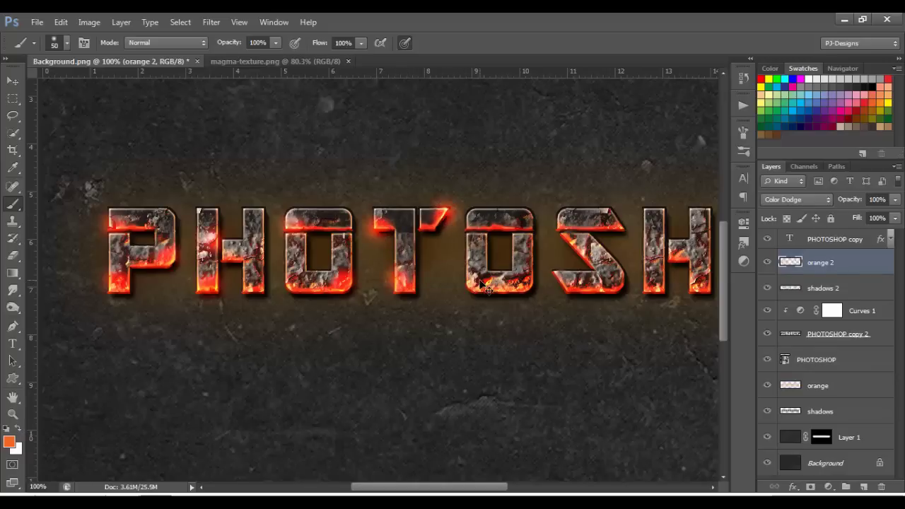
key("ctrl+z")
key("bracketleft")
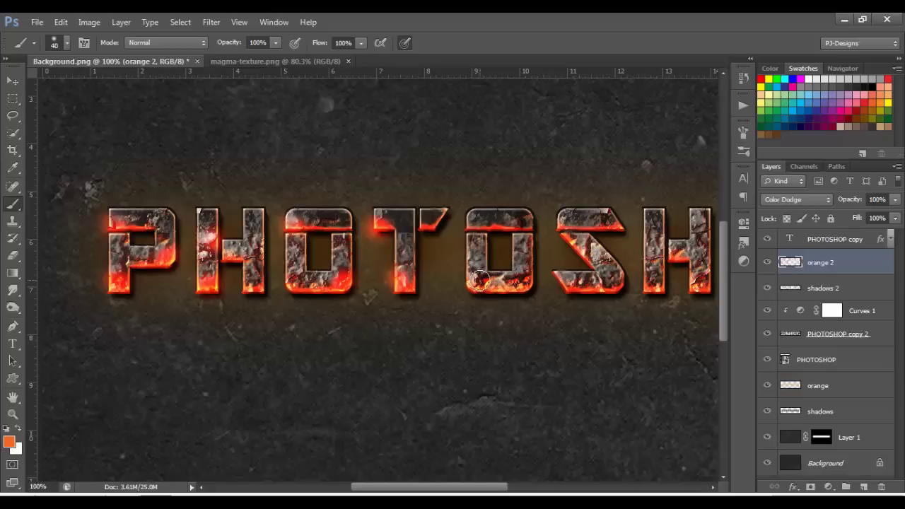
key("bracketleft")
left_click(440, 211)
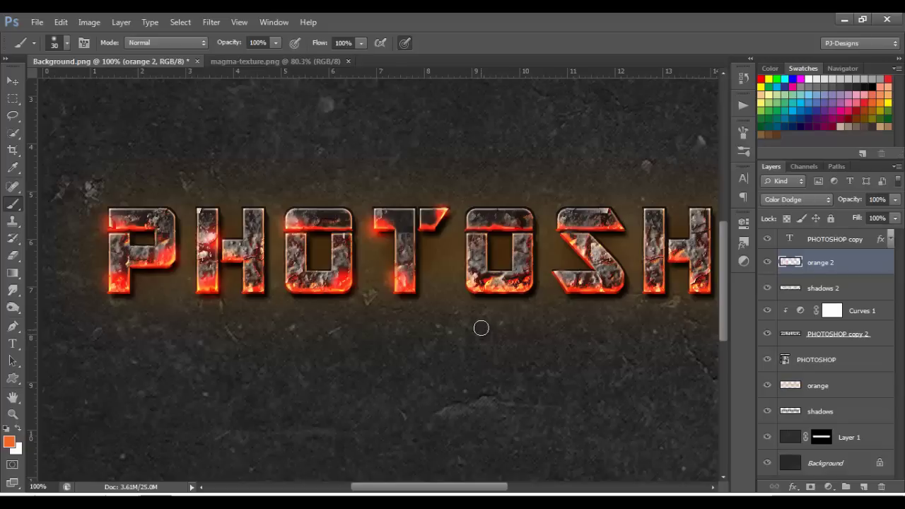
- Paint orange glow on the second O's upper bar and lower right corner, enlarging the brush to 45 px
left_click_drag(507, 226, 511, 245)
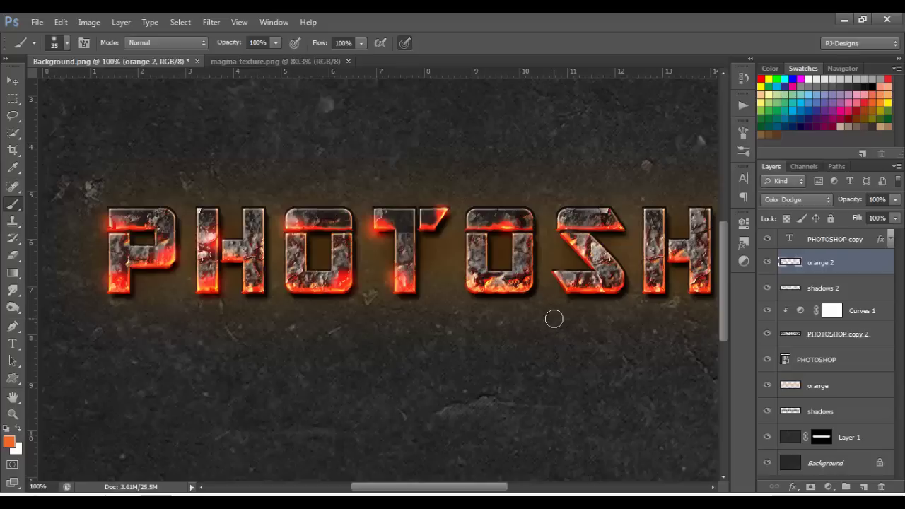
key("bracketright")
left_click_drag(509, 276, 519, 282)
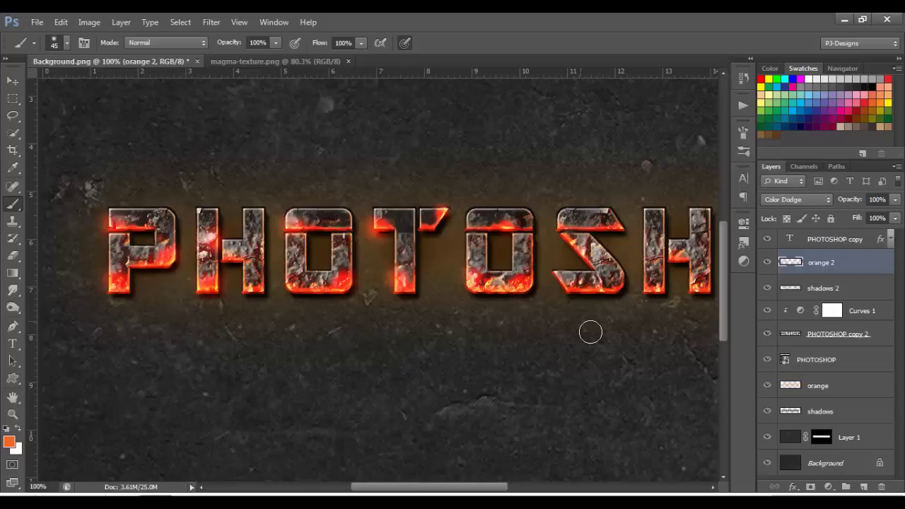
- Paint orange glow on the S's bar ends and lower corner and on the second H, reducing the brush to 25–30 px
left_click_drag(590, 332, 332, 317)
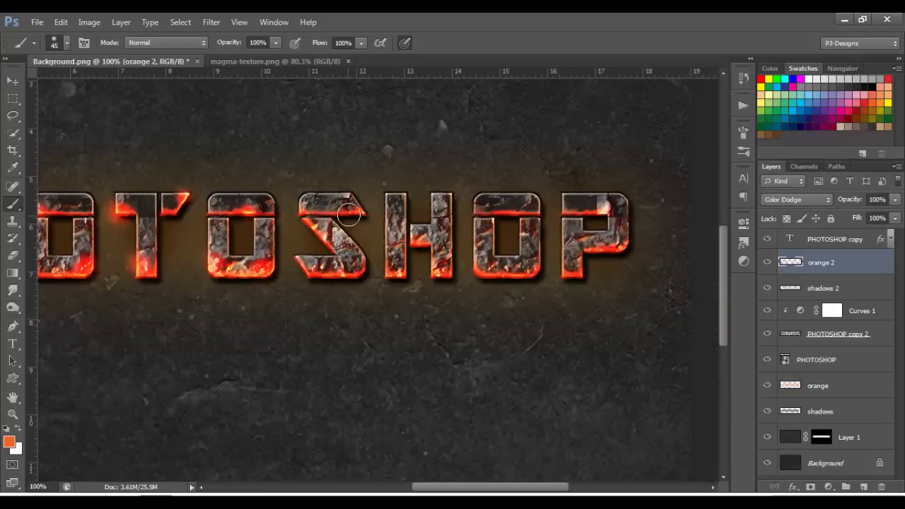
mouse_move(354, 207)
left_mouse_down()
mouse_move(356, 290)
mouse_move(324, 282)
mouse_move(356, 268)
left_mouse_up()
key("bracketleft")
key("bracketleft")
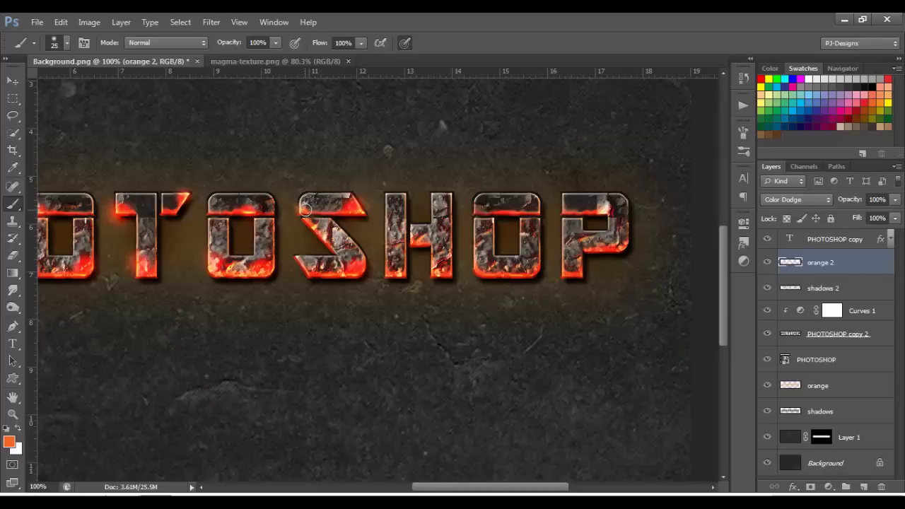
mouse_move(394, 272)
left_mouse_down()
mouse_move(443, 266)
mouse_move(416, 242)
mouse_move(402, 199)
left_mouse_up()
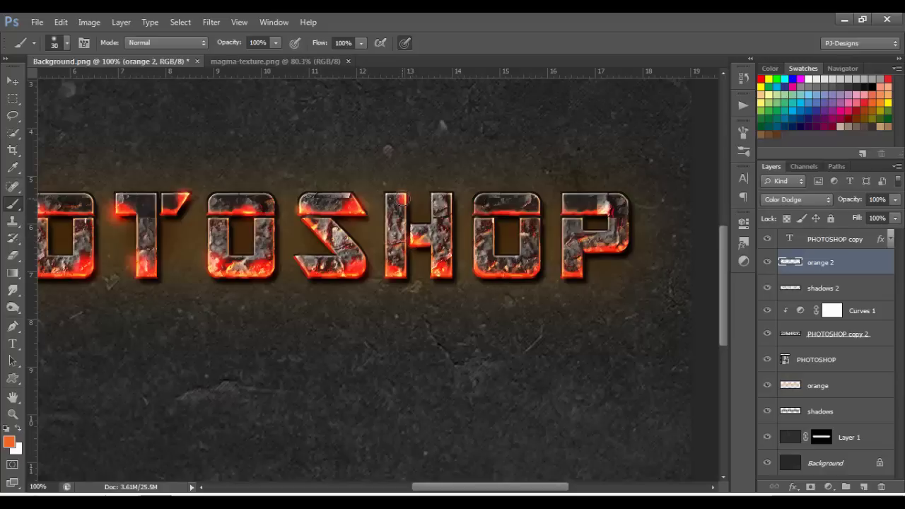
- Paint orange glow with the 35 px brush on the third O and on the last P's foot, bowl and upper bar
mouse_move(481, 209)
left_mouse_down()
mouse_move(542, 204)
mouse_move(514, 283)
mouse_move(484, 268)
mouse_move(539, 270)
mouse_move(530, 271)
left_mouse_up()
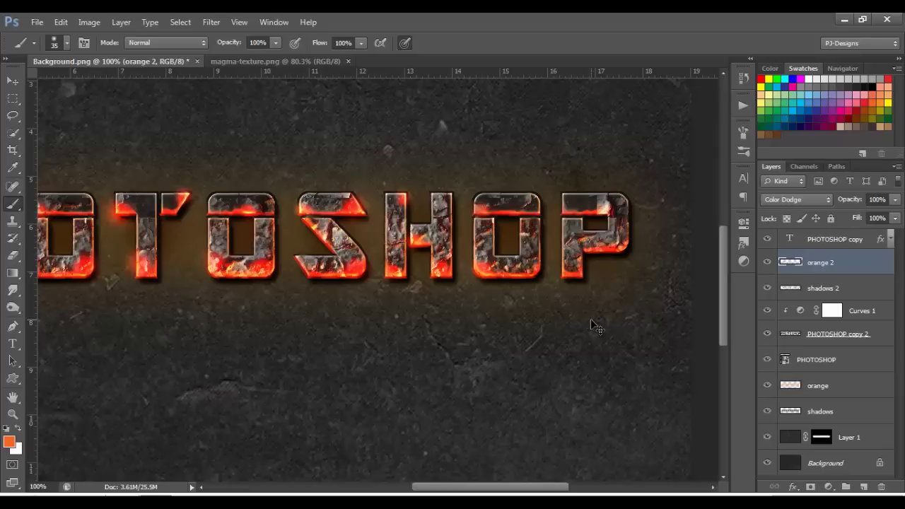
left_click_drag(570, 272, 624, 242)
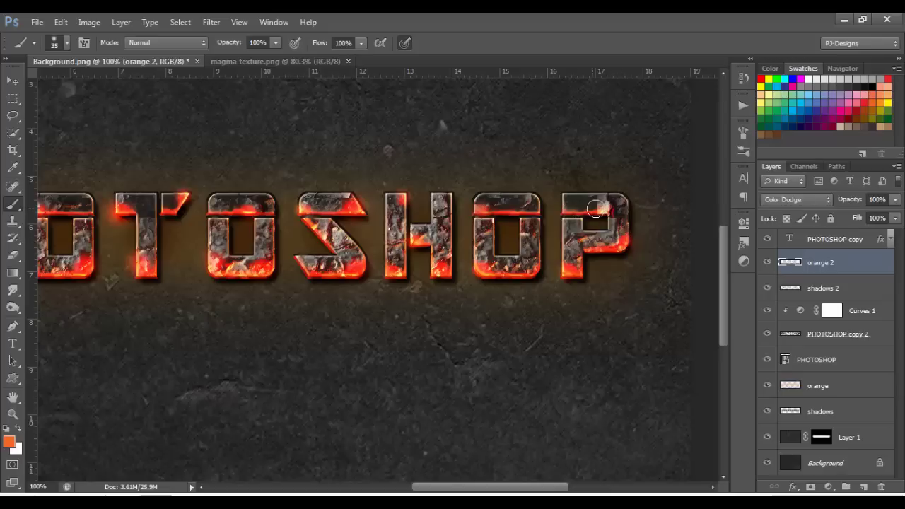
left_click_drag(605, 207, 567, 207)
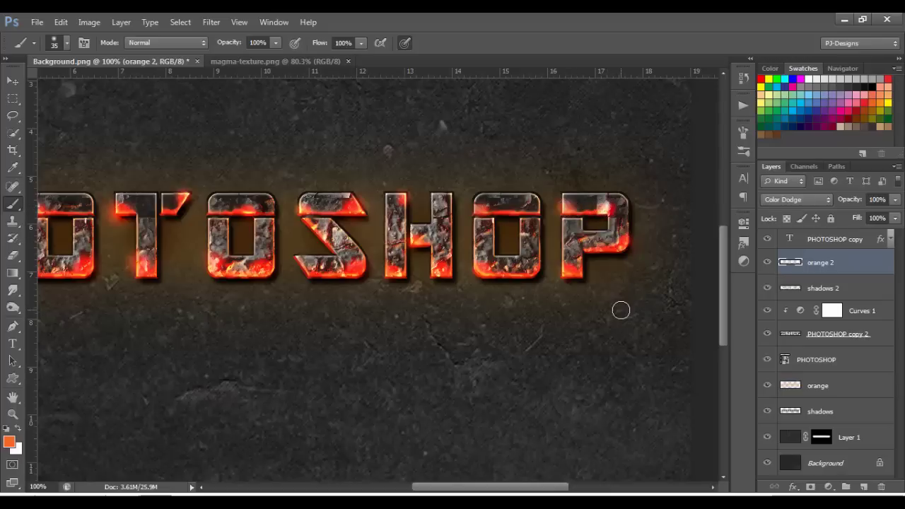
- Apply a Gaussian Blur with a 15-pixel radius to the orange 2 layer, toggling the preview to compare
scroll(621, 310, "down", 3)
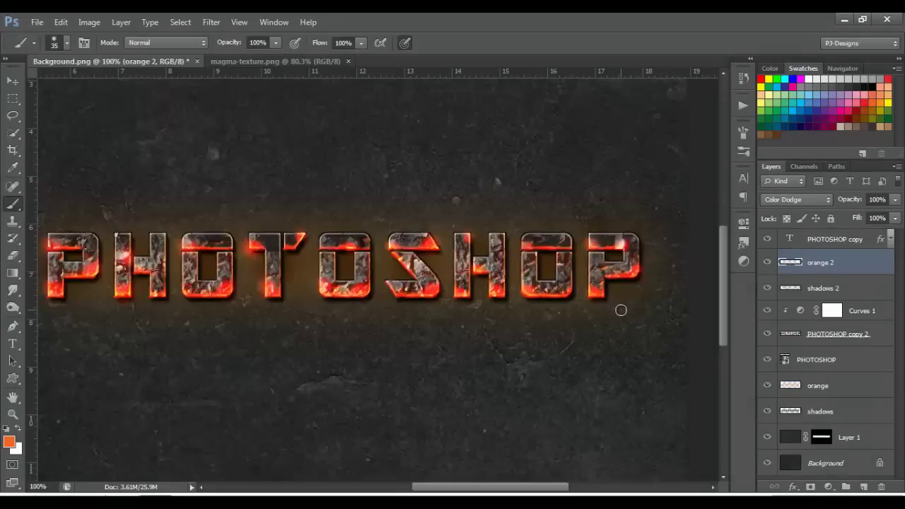
left_click(212, 22)
mouse_move(258, 159)
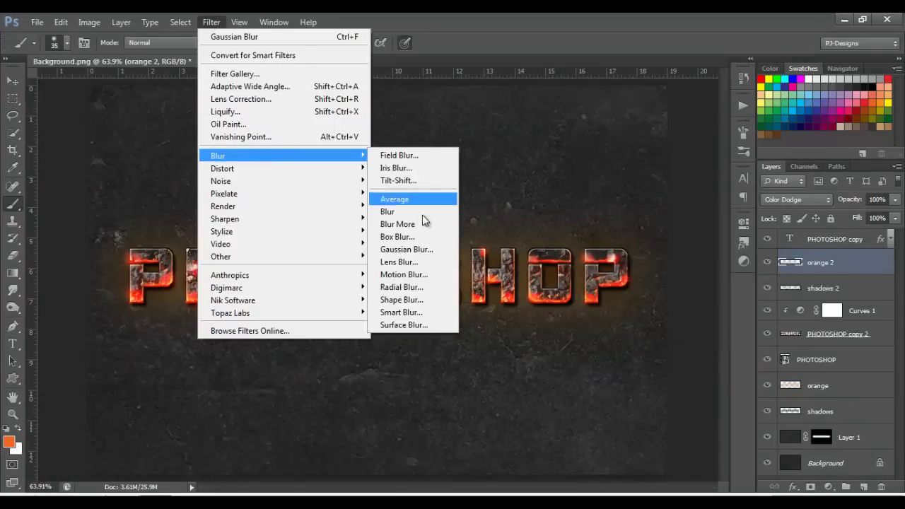
left_click(420, 248)
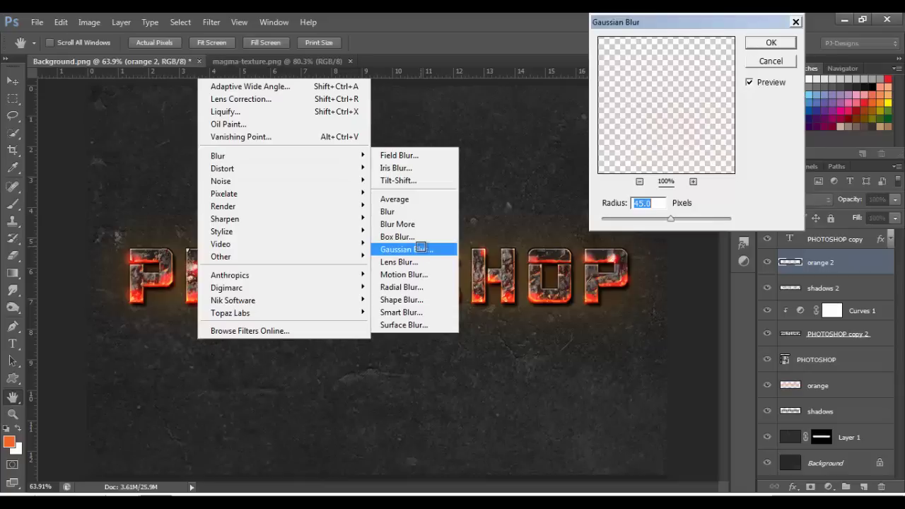
type("15")
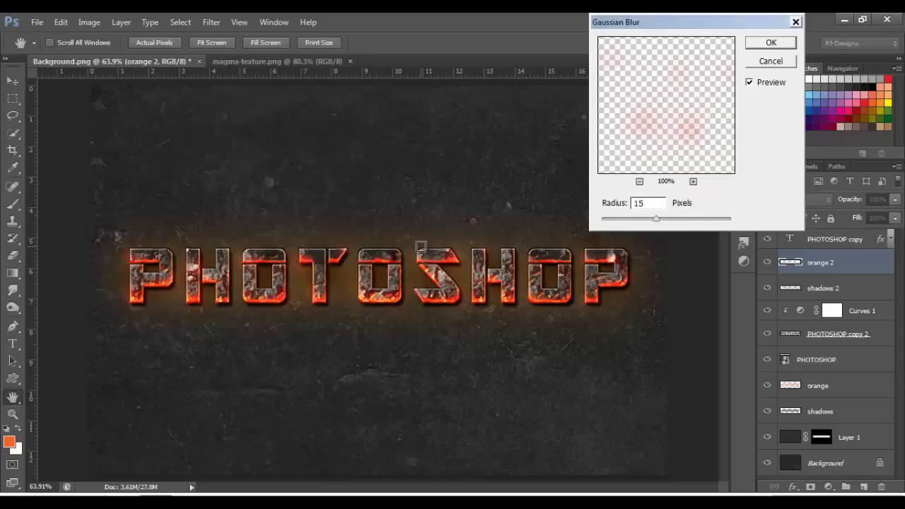
left_click(749, 82)
left_click(769, 43)
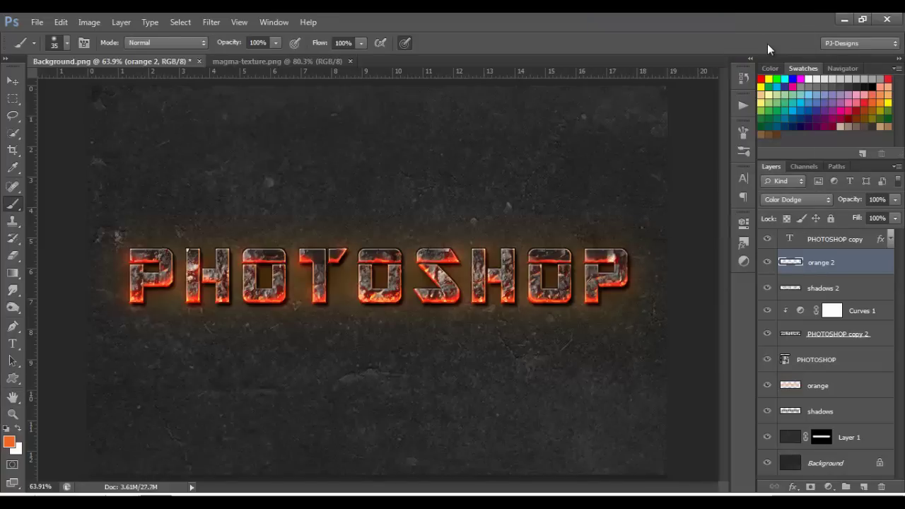
- Add a new layer named "white" above orange 2 and set its blend mode to Overlay
left_click(865, 487)
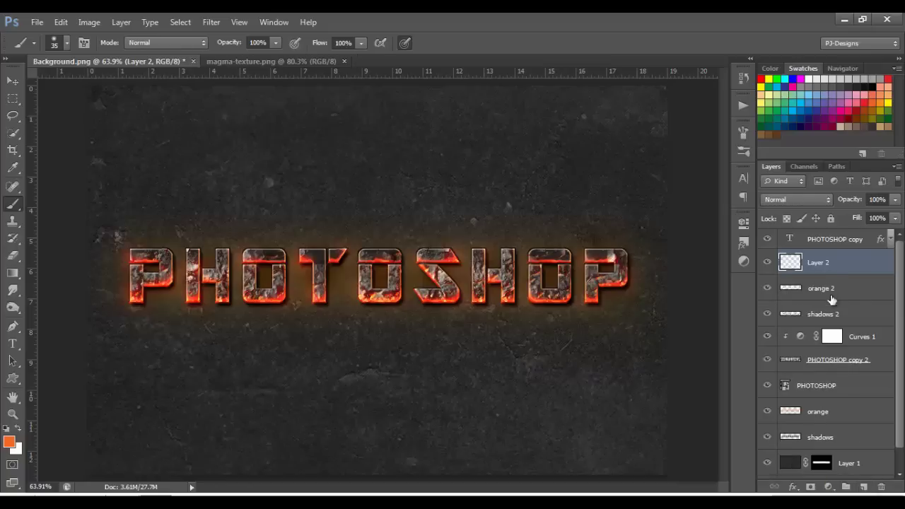
double_click(821, 271)
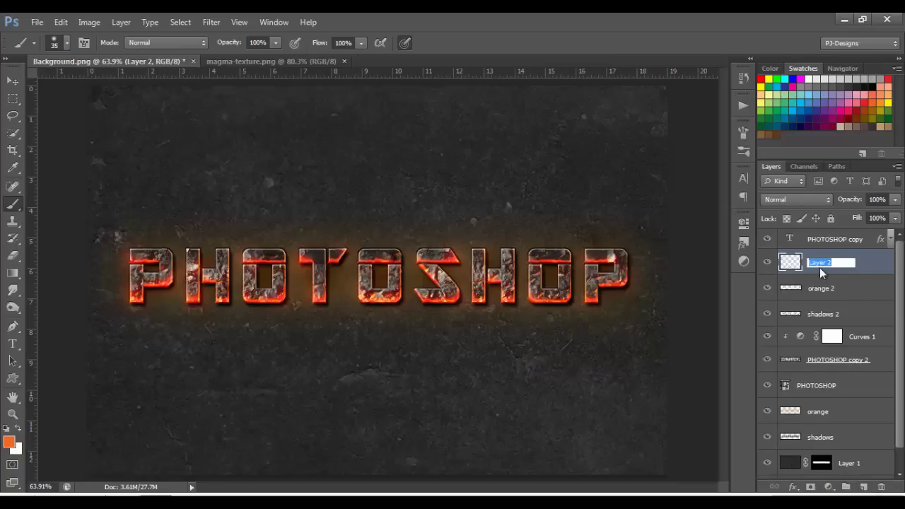
key("Return")
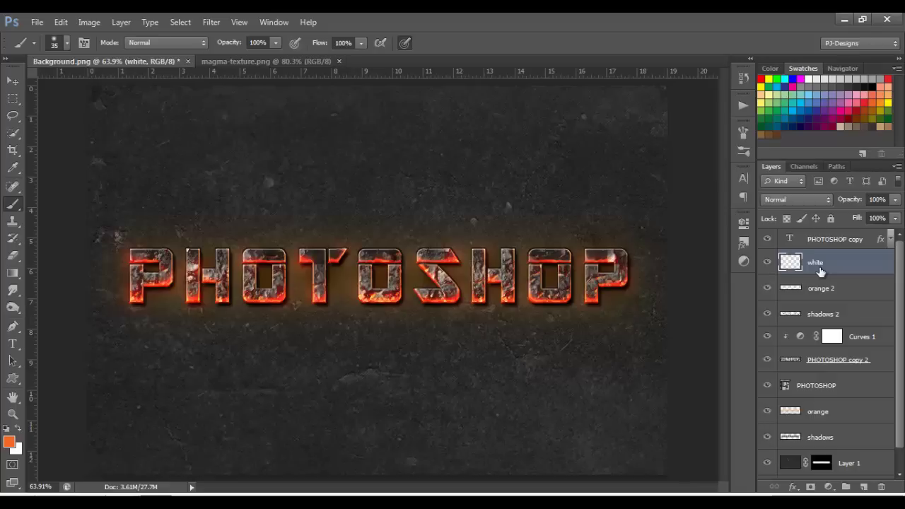
left_click(815, 200)
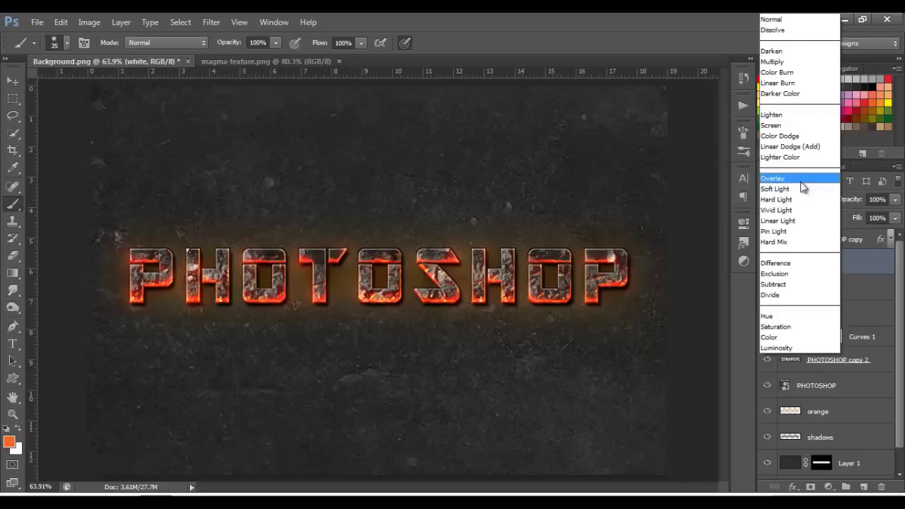
left_click(802, 185)
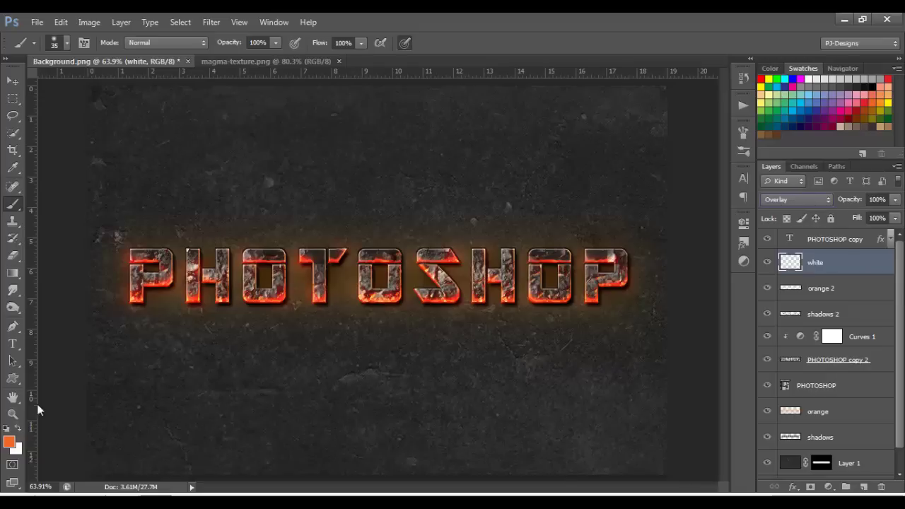
- Paint white highlights on the first P's bowl and foot with the 45 px soft brush
left_click(18, 430)
key("bracketright")
key("ctrl+1")
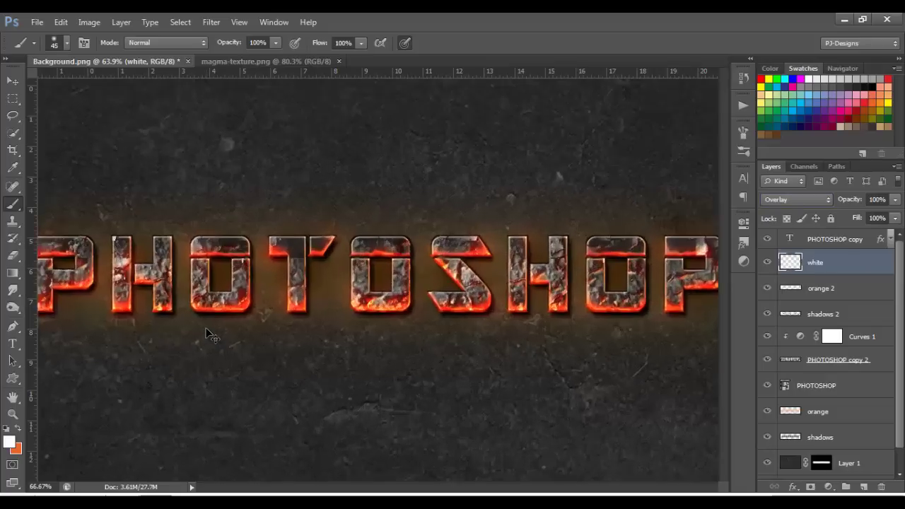
key("ctrl+plus")
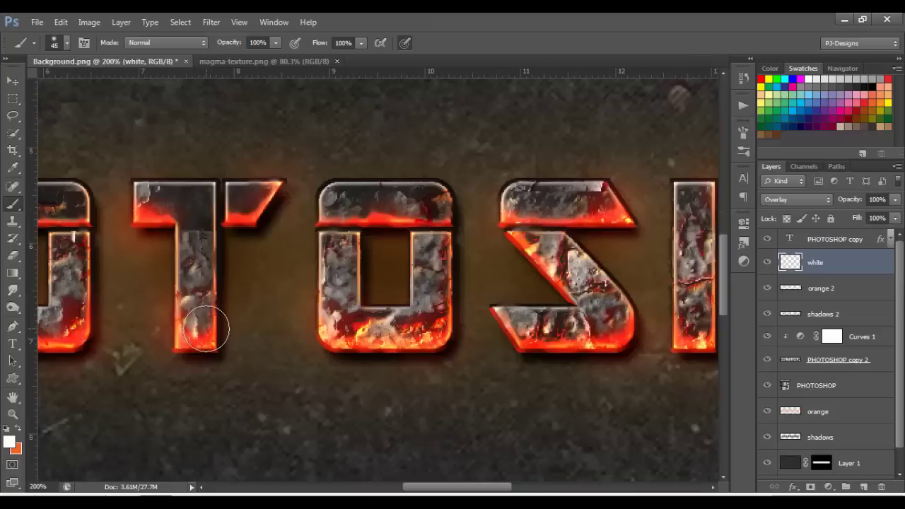
key("ctrl+minus")
mouse_move(414, 488)
left_mouse_down()
mouse_move(338, 488)
mouse_move(353, 488)
left_mouse_up()
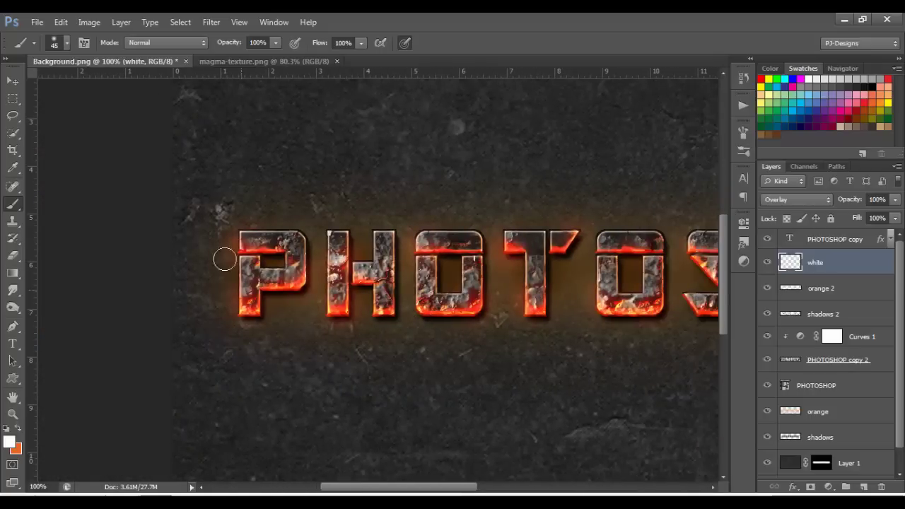
left_click(298, 282)
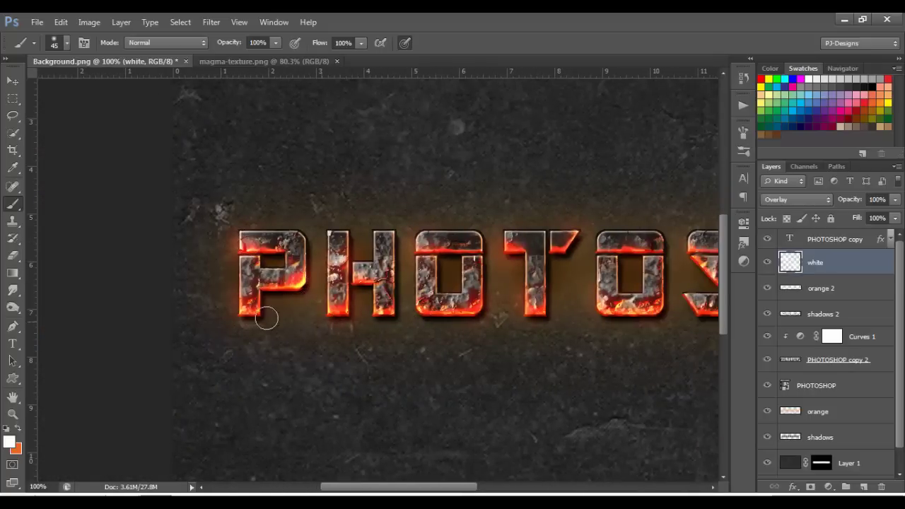
left_click(244, 310)
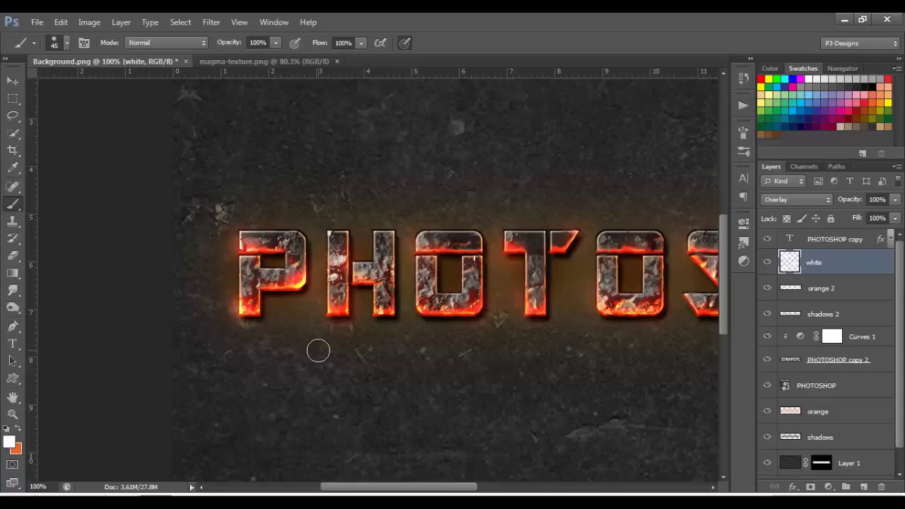
- Paint white highlights on the first H's left stem, crossbar and right foot, and on the first O's lower corners
left_click(341, 258)
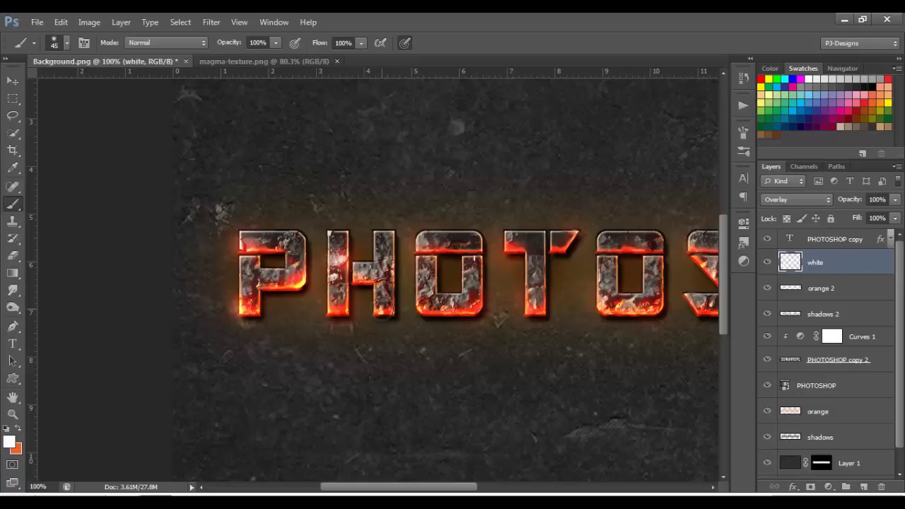
left_click(359, 278)
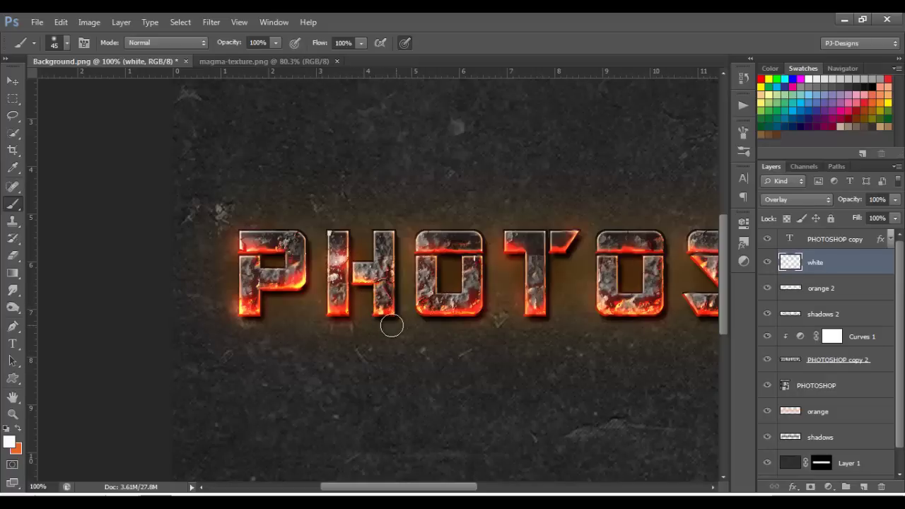
left_click(386, 307)
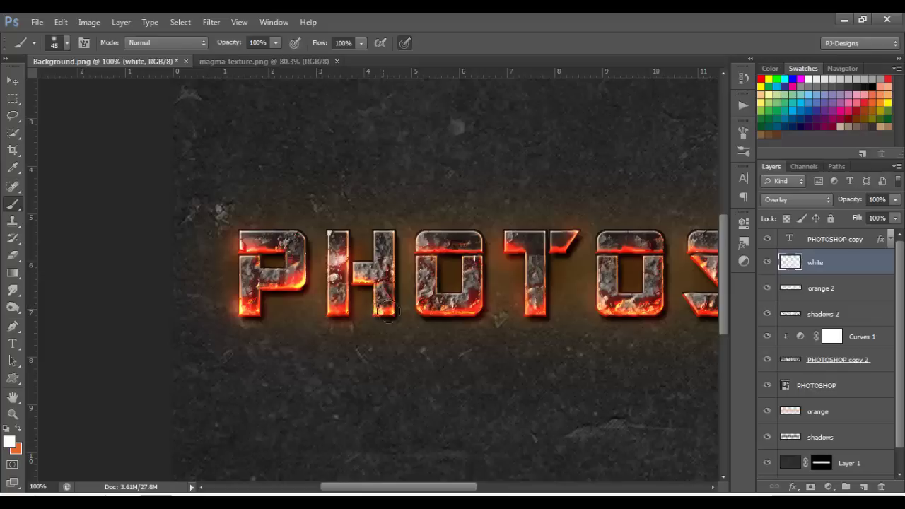
left_click(427, 301)
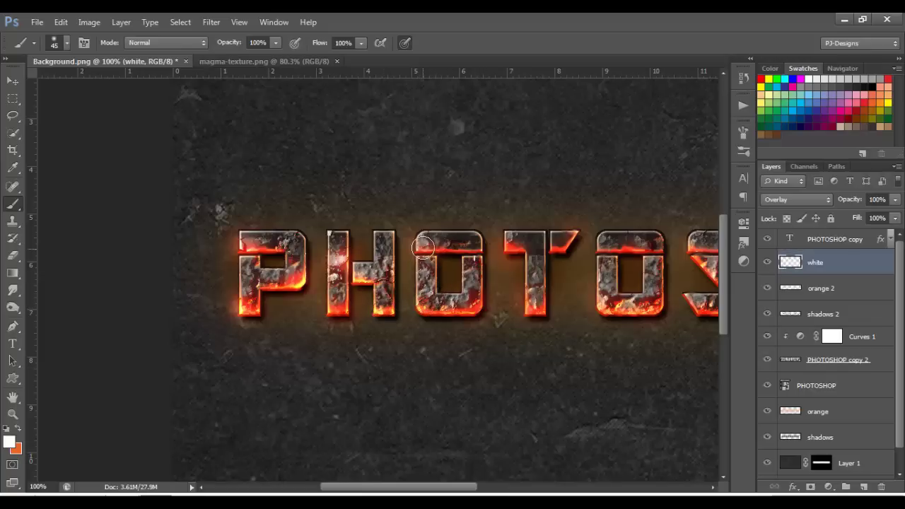
left_click(478, 308)
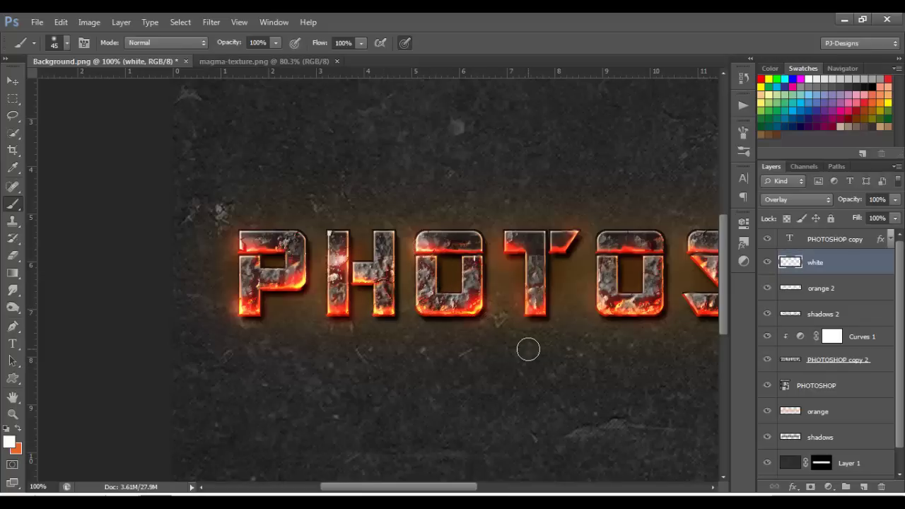
- Paint white highlights on the T's foot and bar ends, and on the second O's left edge, base and upper bar
left_click(541, 310)
left_click(511, 249)
left_click(570, 234)
left_click(596, 290)
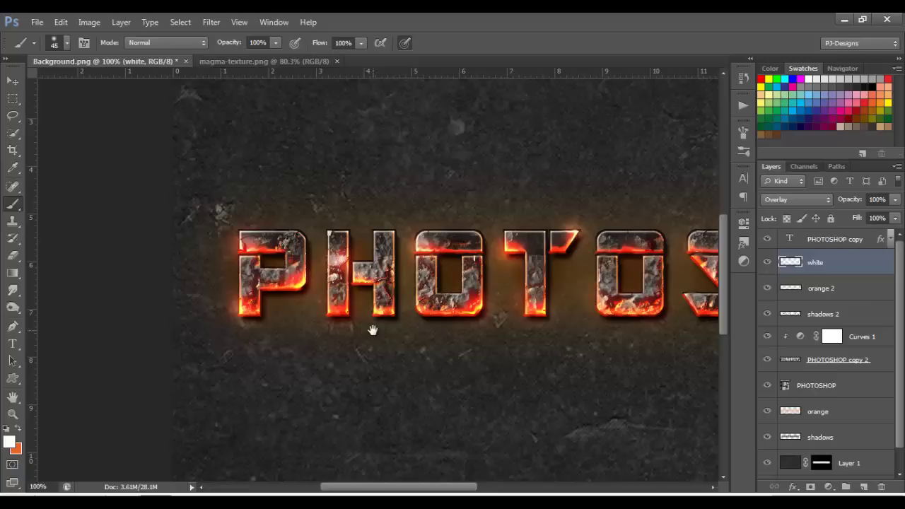
left_click_drag(373, 330, 328, 317)
scroll(394, 393, "right", 3)
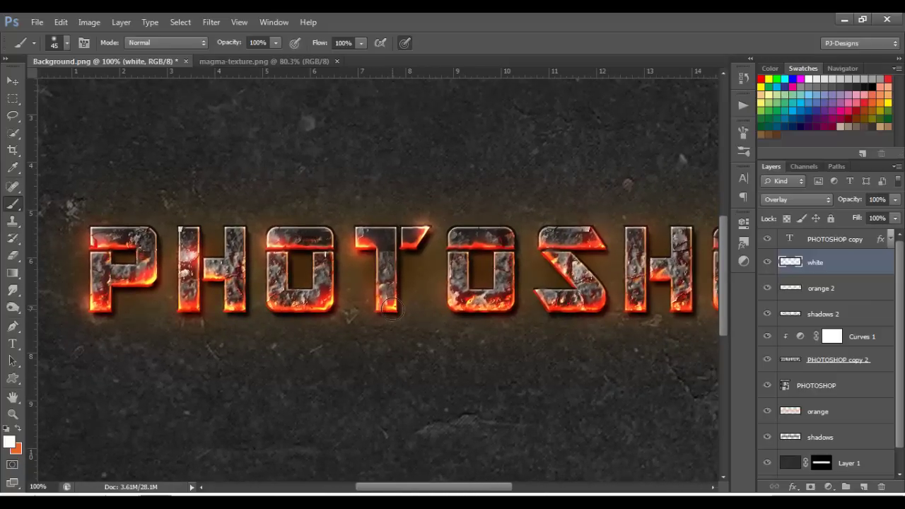
left_click_drag(452, 306, 507, 301)
mouse_move(505, 241)
left_mouse_down()
mouse_move(460, 248)
mouse_move(478, 247)
left_mouse_up()
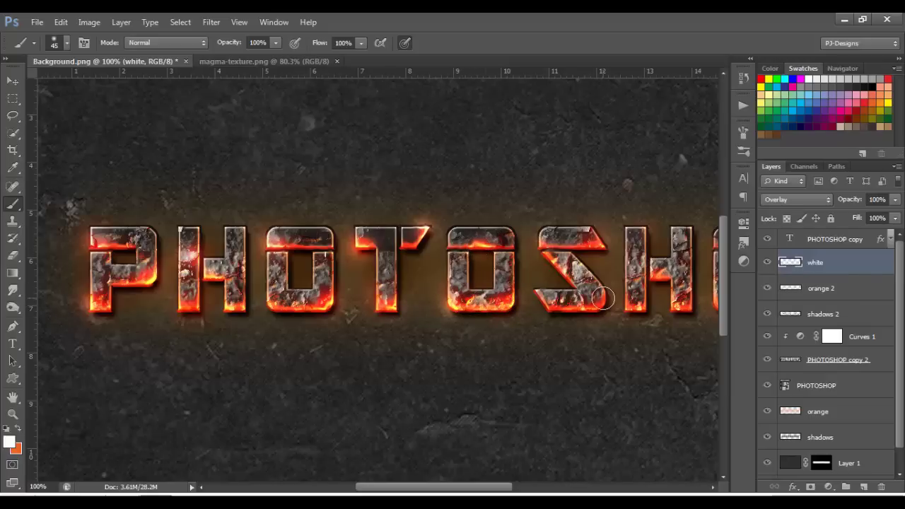
- Paint white highlights on the S's lower corner, upper bar end and the start of its diagonal
left_click_drag(602, 298, 438, 305)
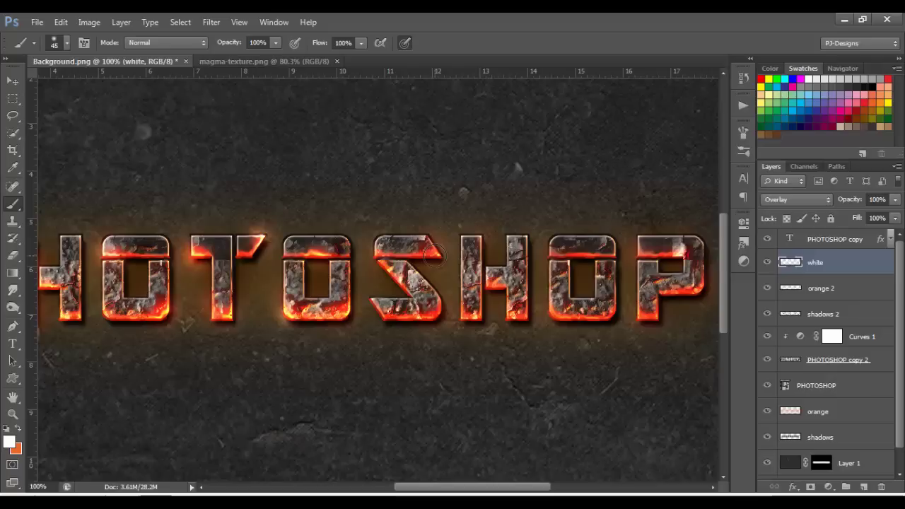
left_click(435, 254)
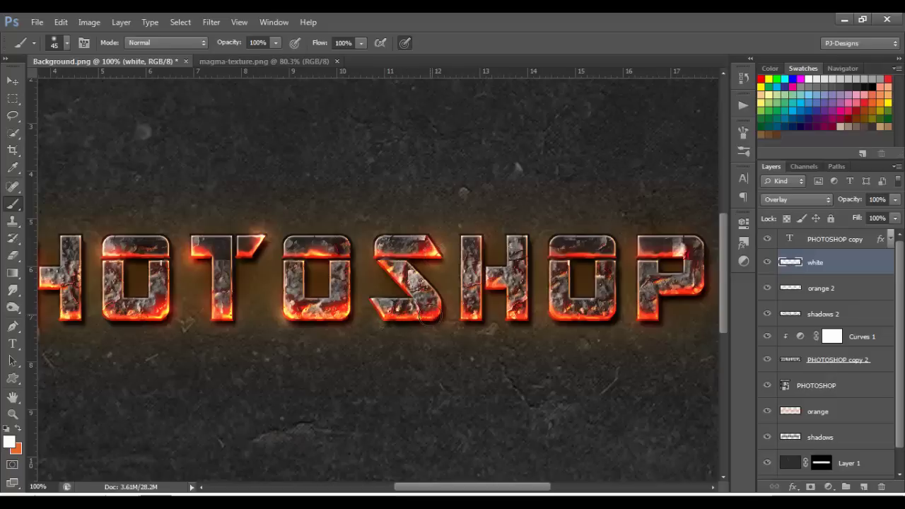
left_click(380, 258)
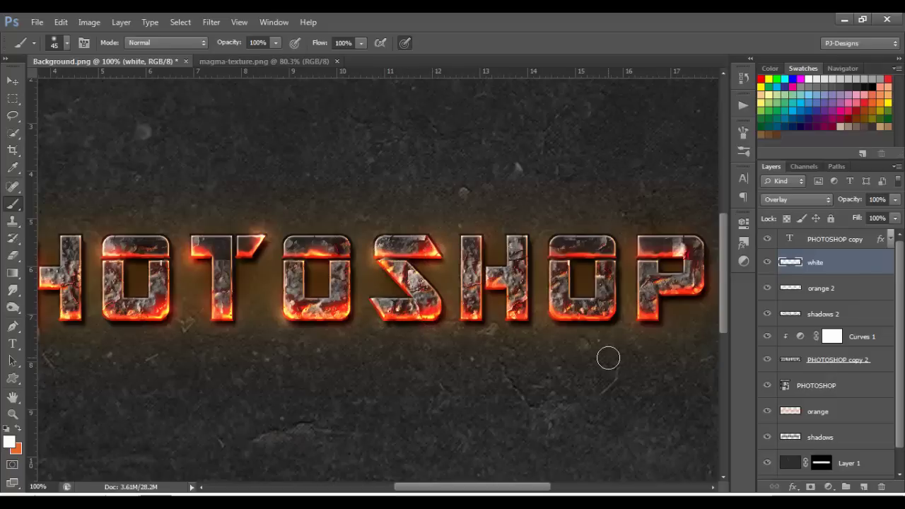
- Paint white highlights on the second H's right foot, crossbar and right stem
scroll(420, 349, "right", 5)
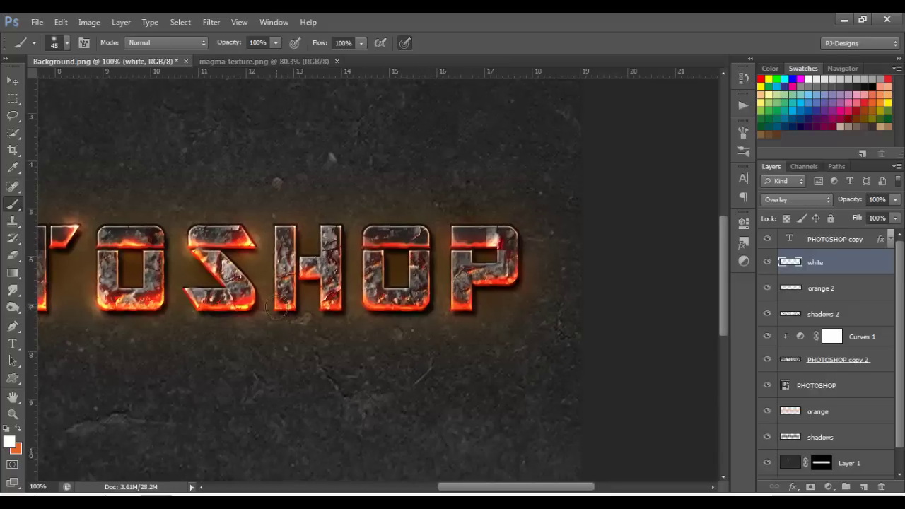
left_click(328, 305)
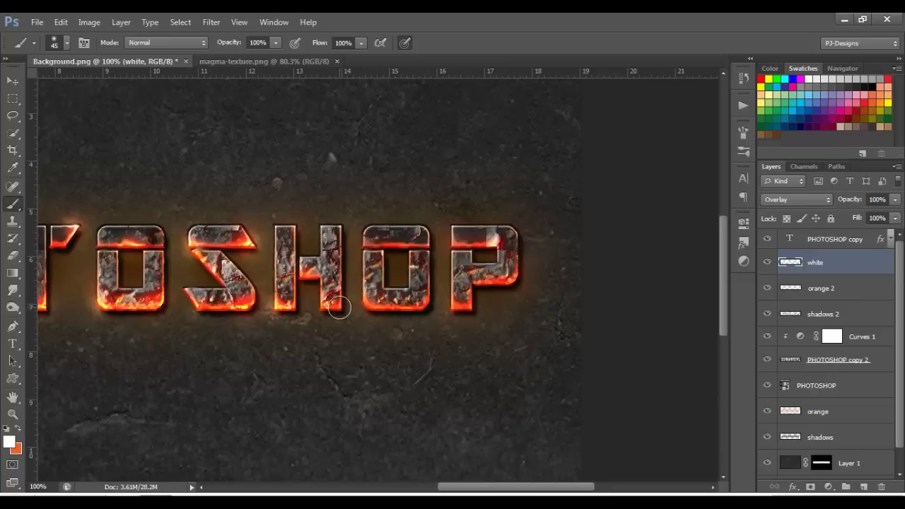
left_click(304, 276)
left_click(335, 256)
- Paint white highlights on the third O's upper bar and base and on the last P, and review the whole text
mouse_move(389, 244)
left_mouse_down()
mouse_move(409, 247)
mouse_move(397, 247)
left_mouse_up()
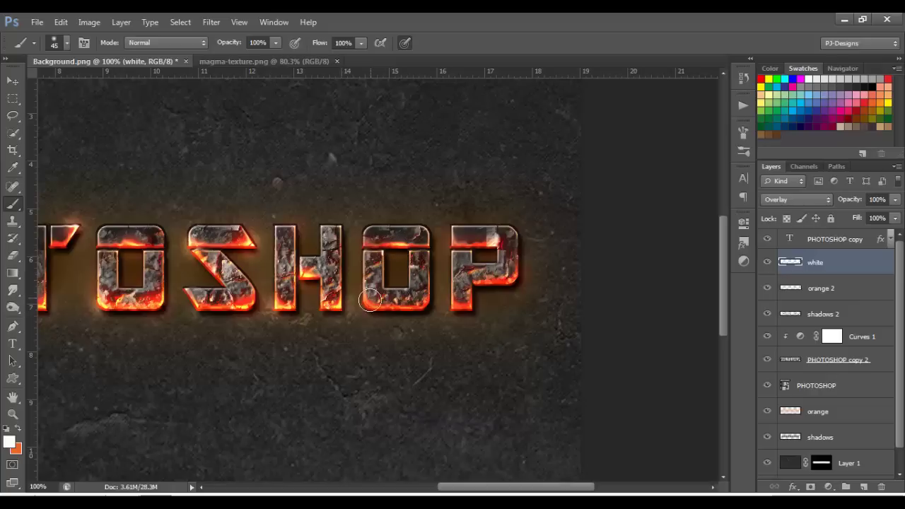
left_click_drag(368, 301, 416, 308)
mouse_move(467, 255)
left_mouse_down()
mouse_move(456, 244)
mouse_move(495, 245)
mouse_move(514, 294)
left_mouse_up()
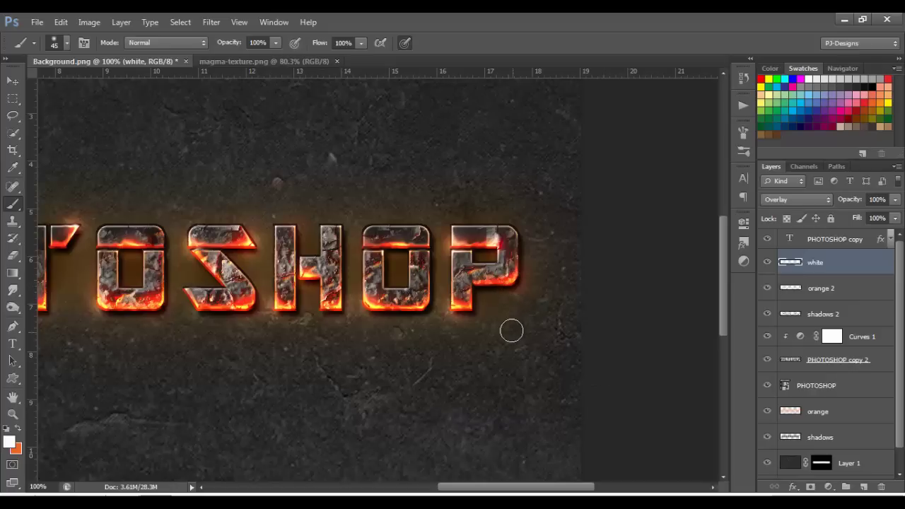
left_click_drag(553, 487, 449, 488)
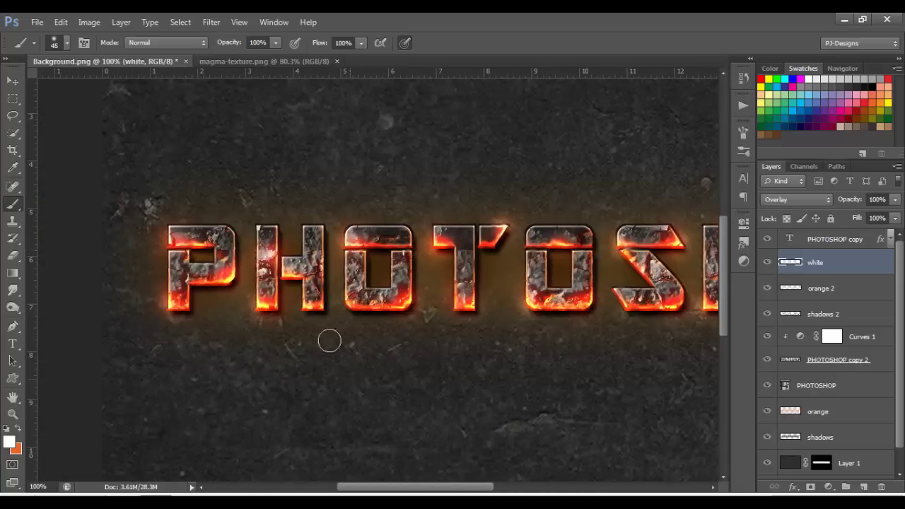
key("ctrl+0")
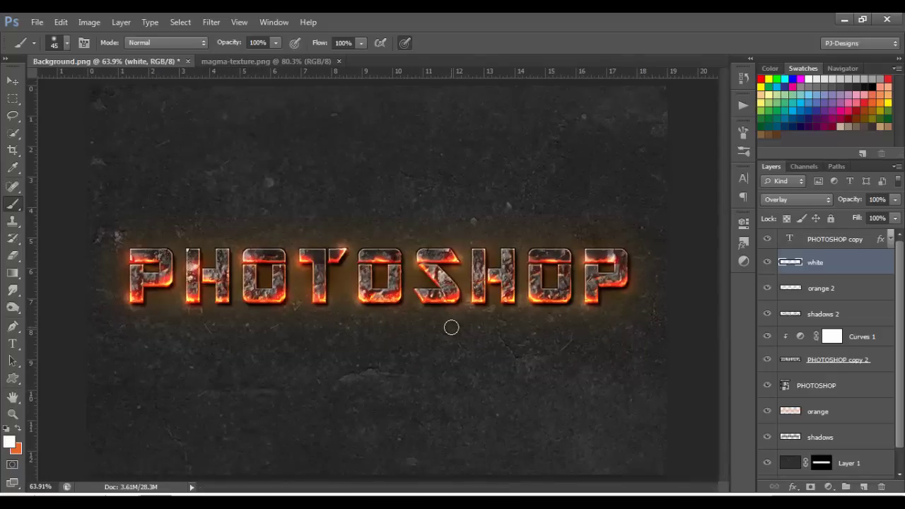
key("ctrl+1")
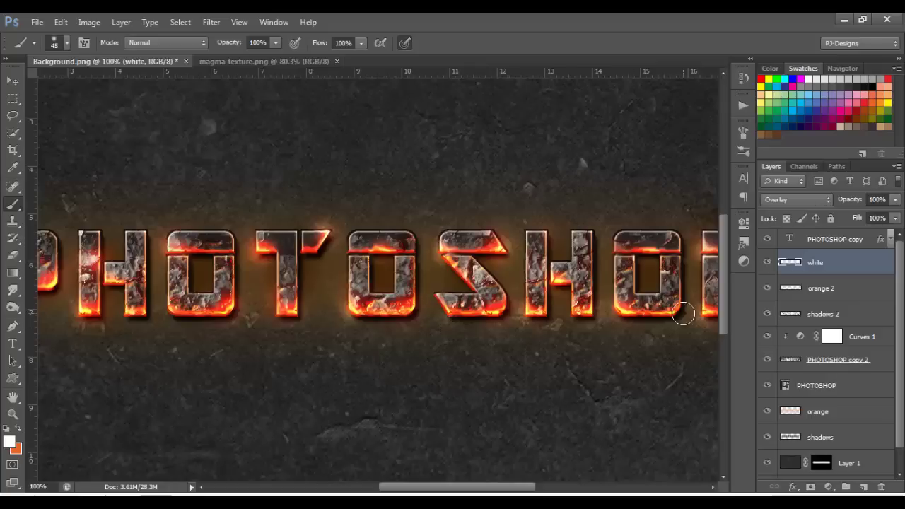
- Add a new layer named "sparks" above the white layer
left_click(865, 487)
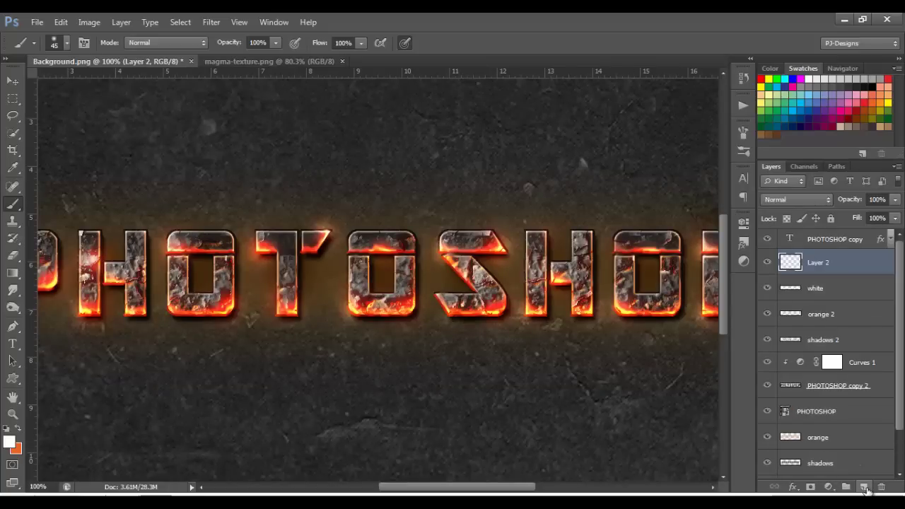
double_click(818, 263)
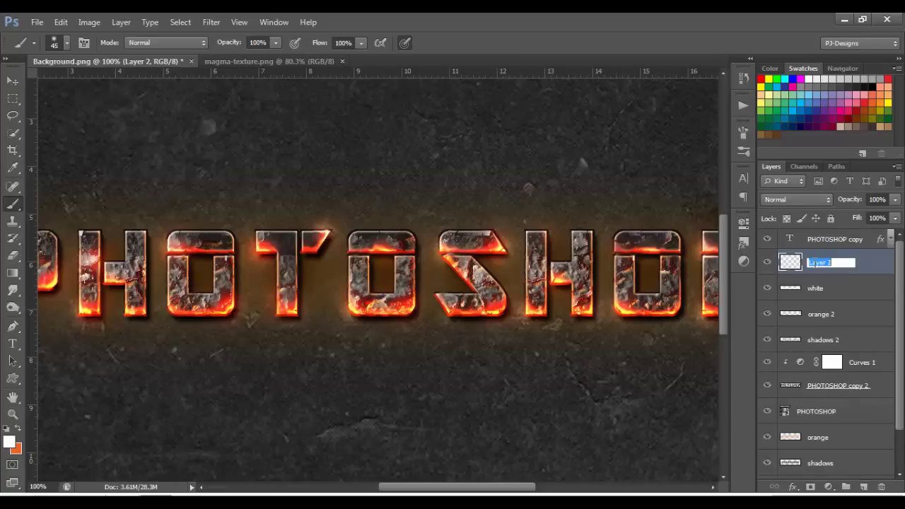
type("e")
type("parks")
key("Return")
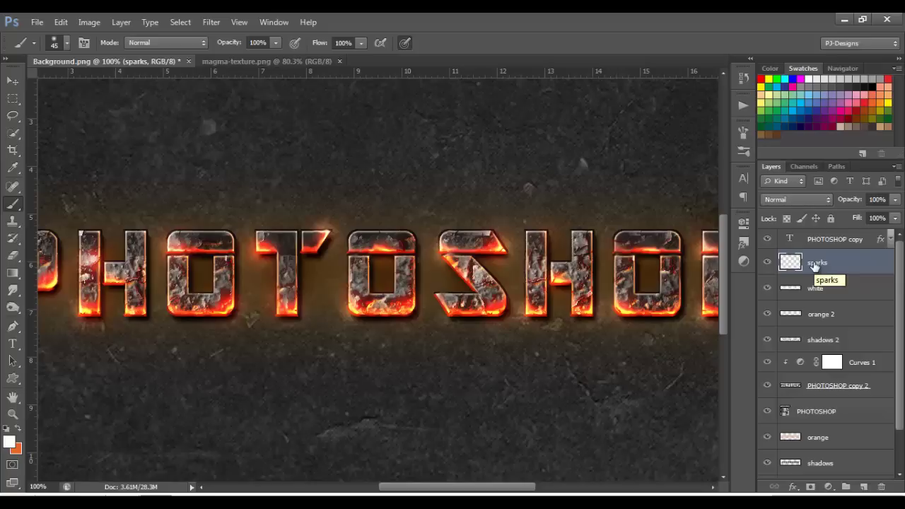
- Paint orange sparks around all the letters with the scattered-dot 187 px brush preset reduced to 90 px
left_click(68, 43)
mouse_move(154, 158)
left_mouse_down()
mouse_move(156, 436)
mouse_move(150, 398)
left_mouse_up()
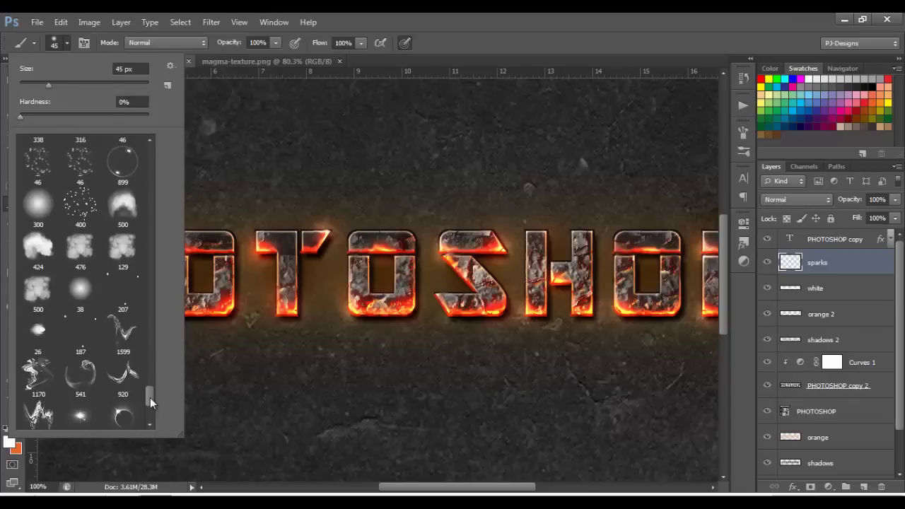
left_click(82, 337)
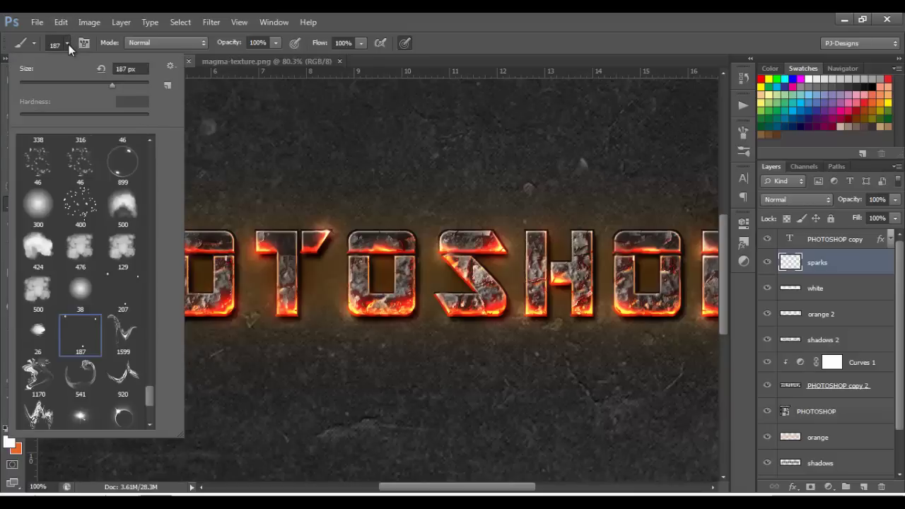
left_click(68, 45)
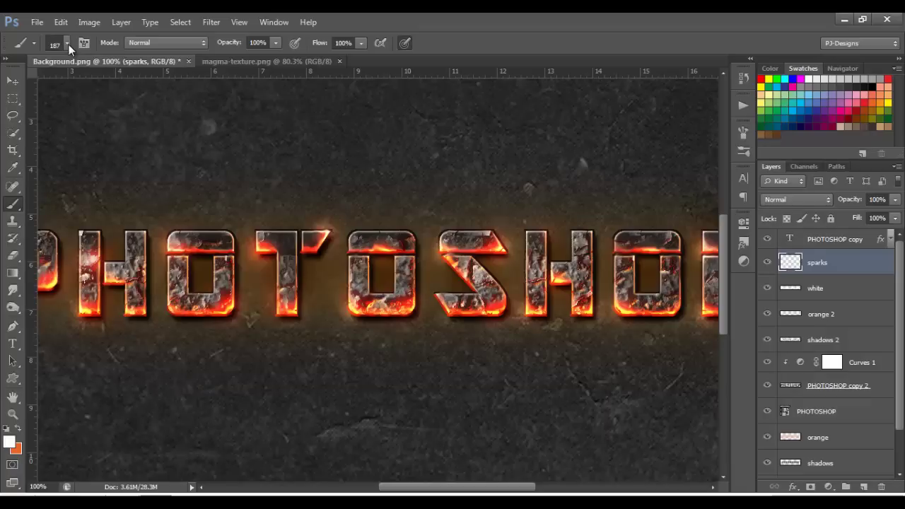
left_click(18, 429)
left_click_drag(117, 346, 225, 361)
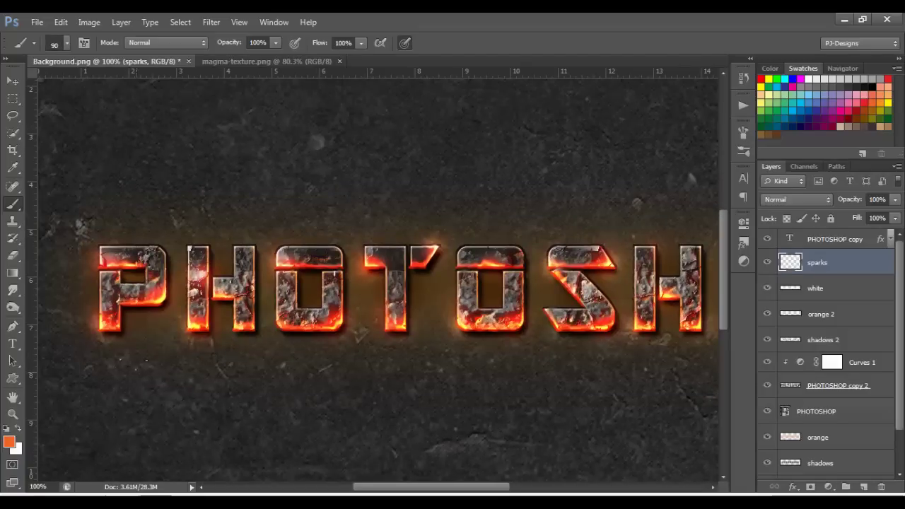
left_click_drag(110, 340, 132, 234)
left_click_drag(563, 307, 330, 307)
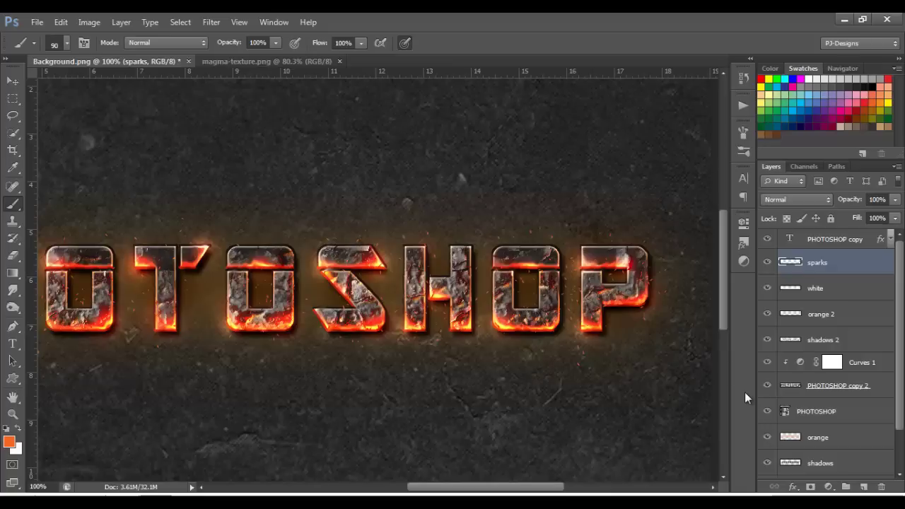
- Duplicate the sparks layer twice to intensify the sparks, and view the whole composition
left_click(12, 82)
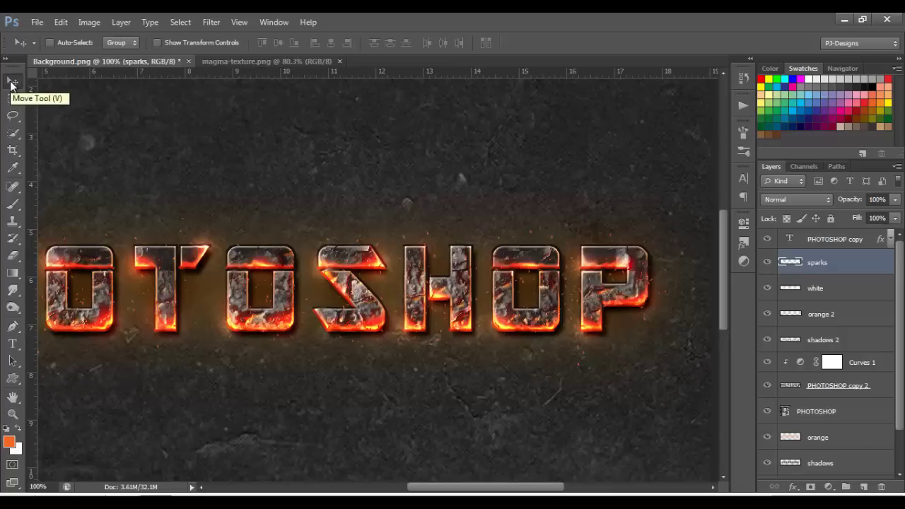
key("ctrl+j")
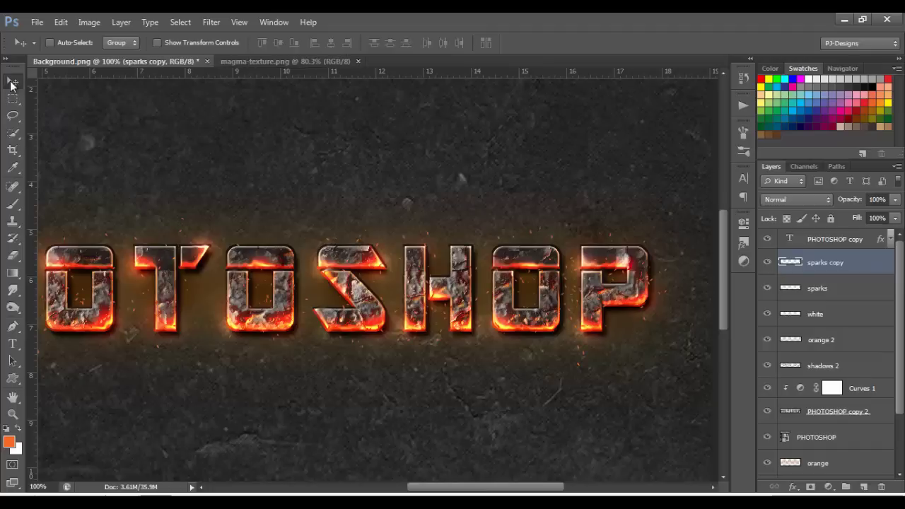
key("ctrl+j")
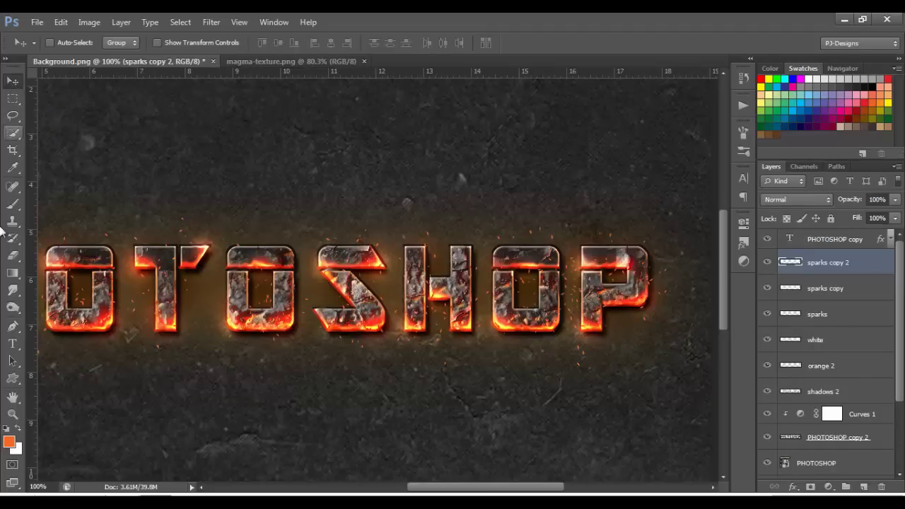
left_click_drag(428, 488, 383, 488)
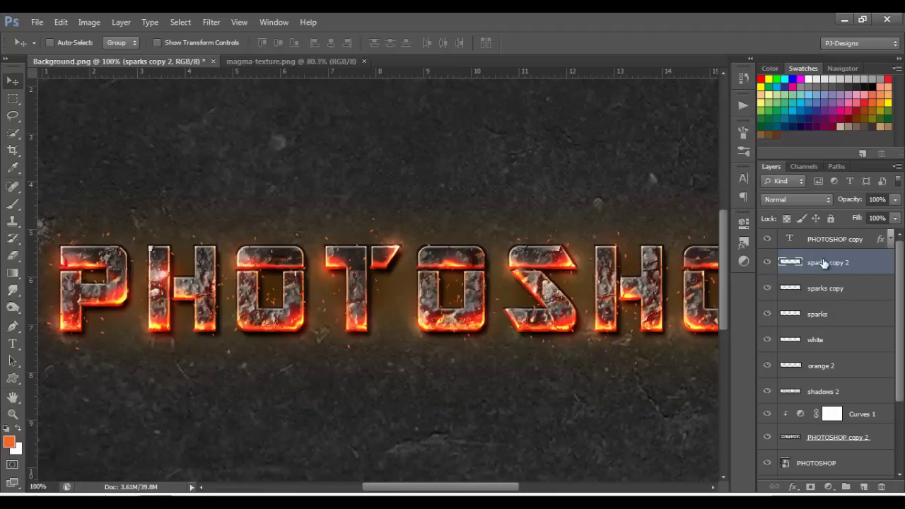
key("ctrl+0")
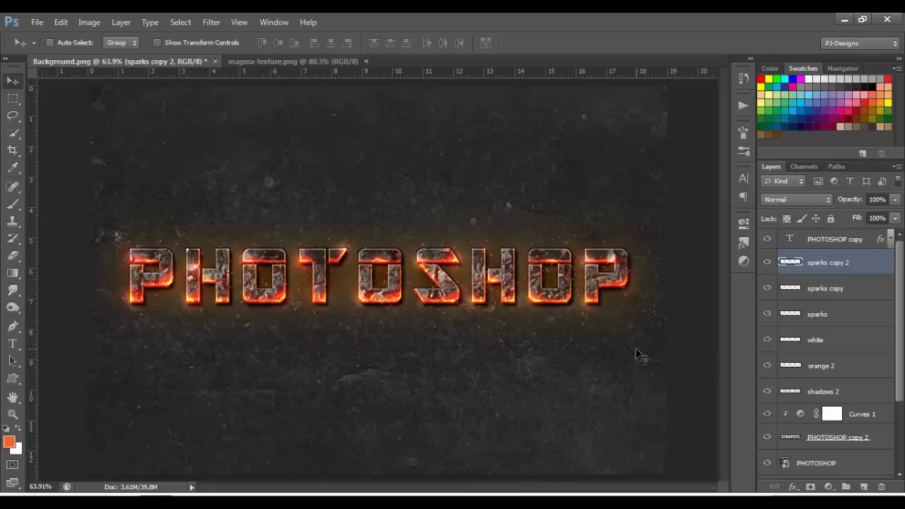